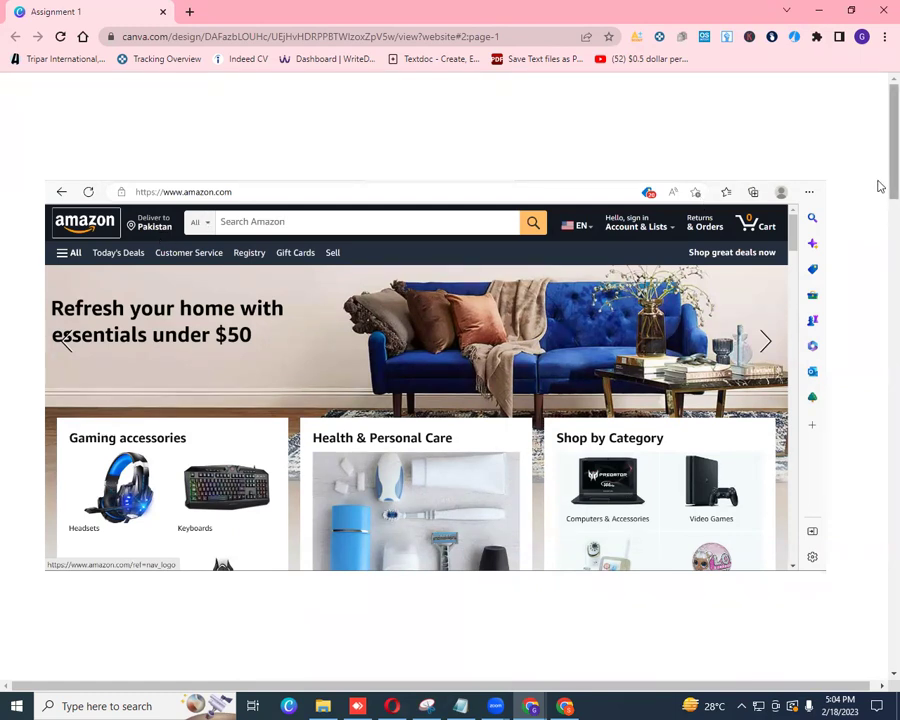
- Review the Amazon marketplace homepage screenshots in the Assignment 1 document from the first page to page 5
{"action": "scroll", "coordinate": [880, 237], "scroll_direction": "down", "scroll_amount": 1}
{"action": "scroll", "coordinate": [880, 237], "scroll_direction": "down", "scroll_amount": 5}
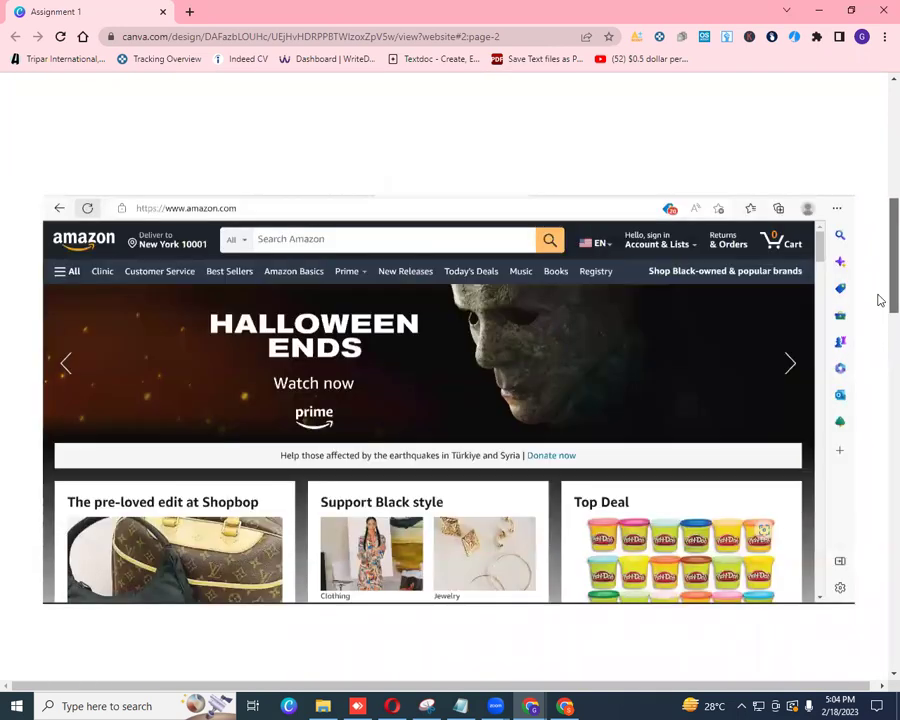
{"action": "scroll", "coordinate": [880, 300], "scroll_direction": "down", "scroll_amount": 1}
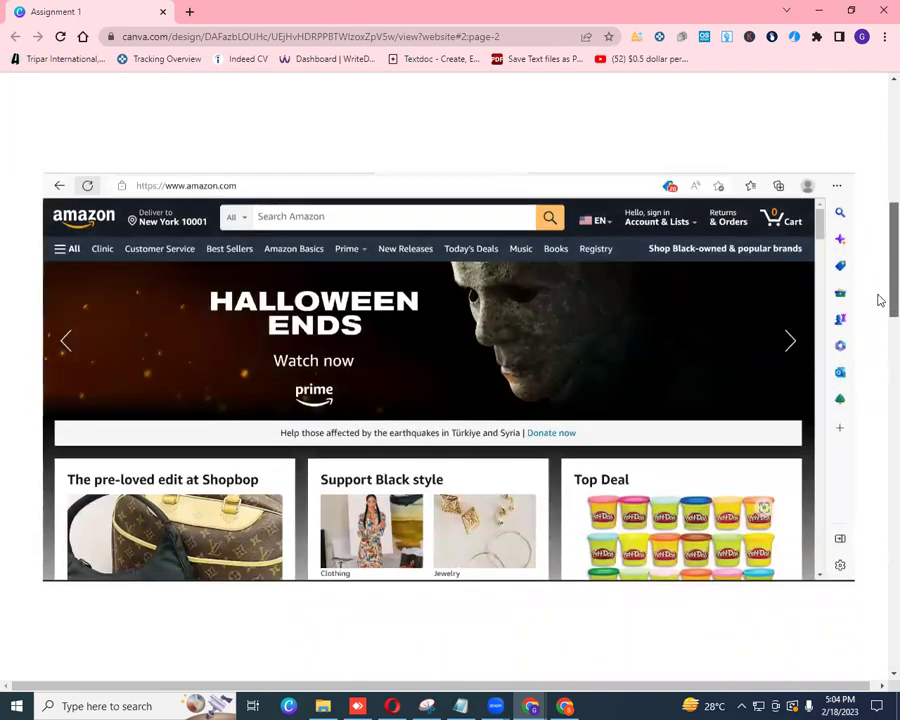
{"action": "scroll", "coordinate": [880, 300], "scroll_direction": "down", "scroll_amount": 10}
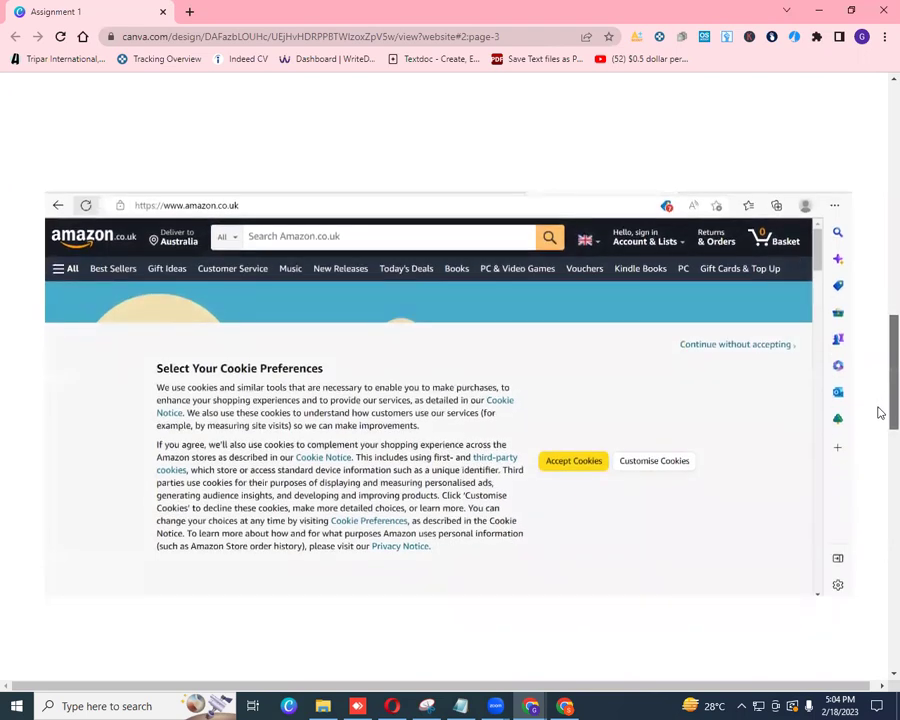
{"action": "left_click_drag", "start_coordinate": [880, 418], "coordinate": [878, 644]}
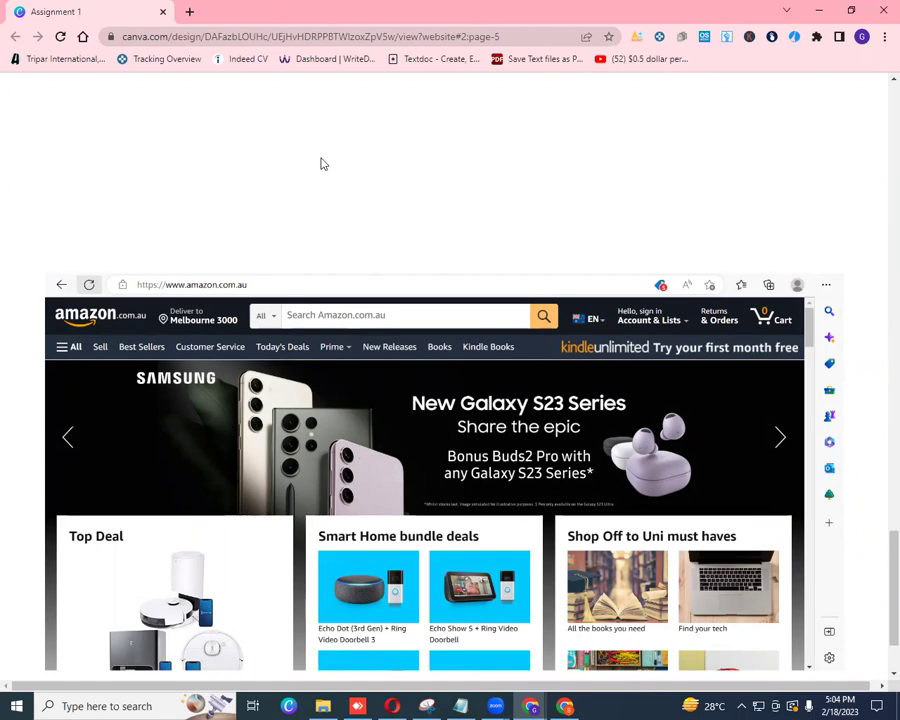
- Close the Assignment 1 window and open the PERFORMANCE SHEET in the Grow Wider Batch 7 spreadsheet
{"action": "mouse_move", "coordinate": [531, 706]}
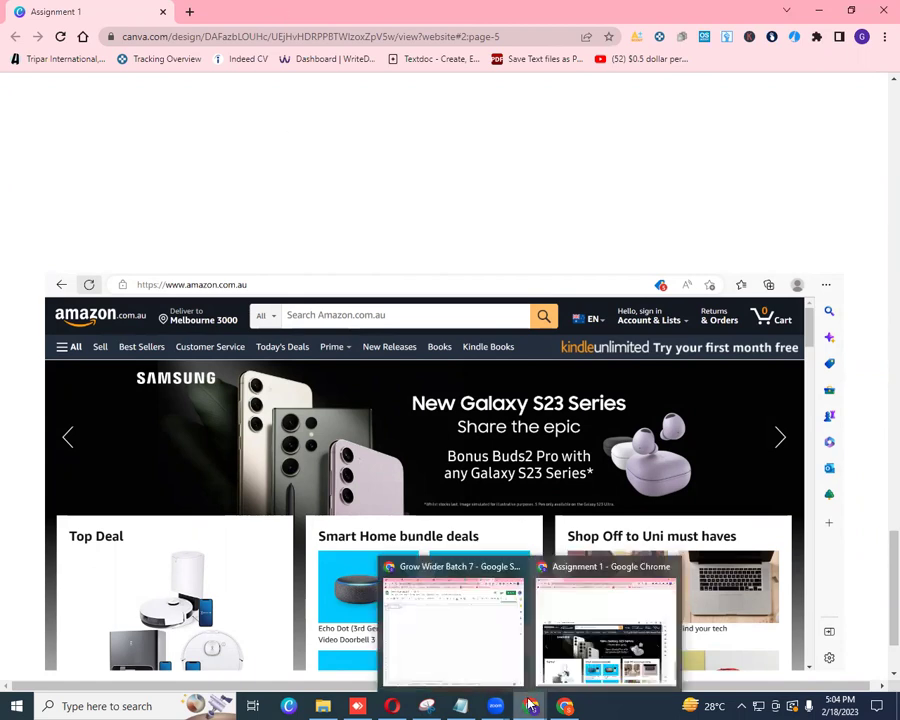
{"action": "left_click", "coordinate": [479, 656]}
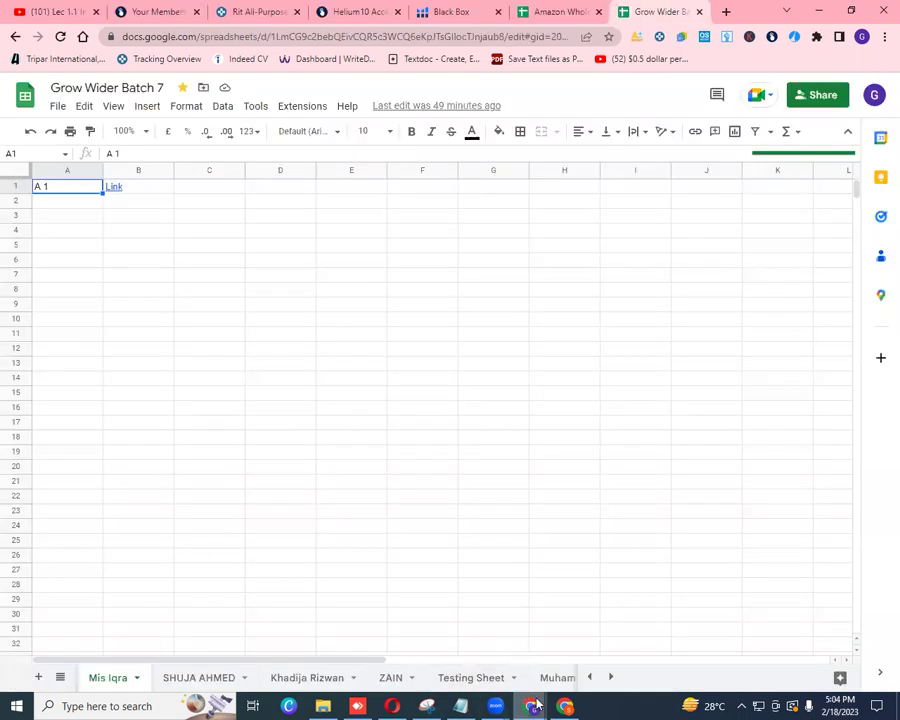
{"action": "left_click", "coordinate": [671, 564]}
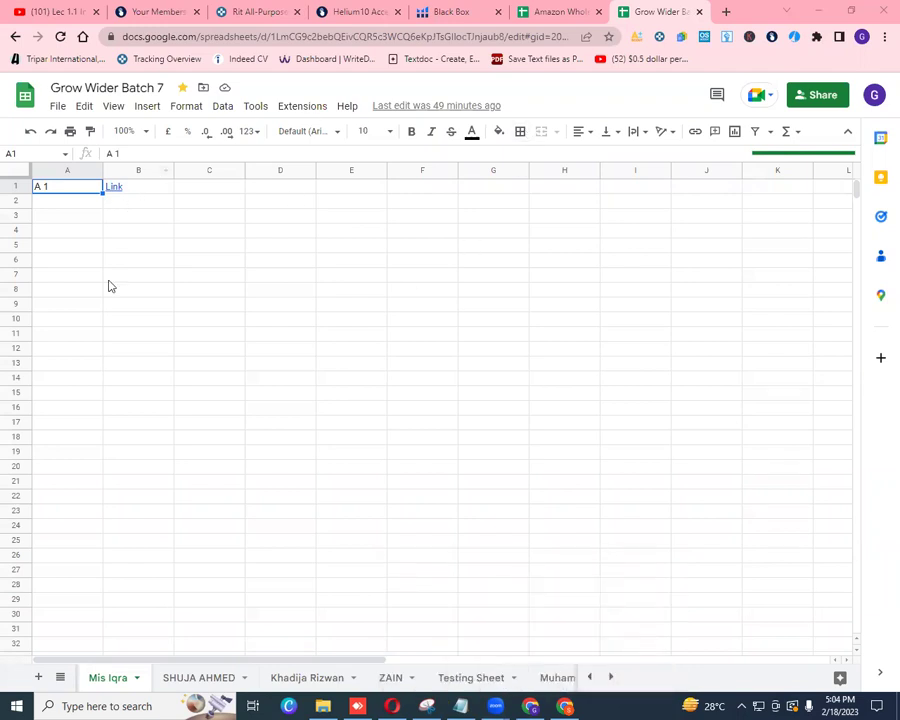
{"action": "left_click", "coordinate": [60, 677]}
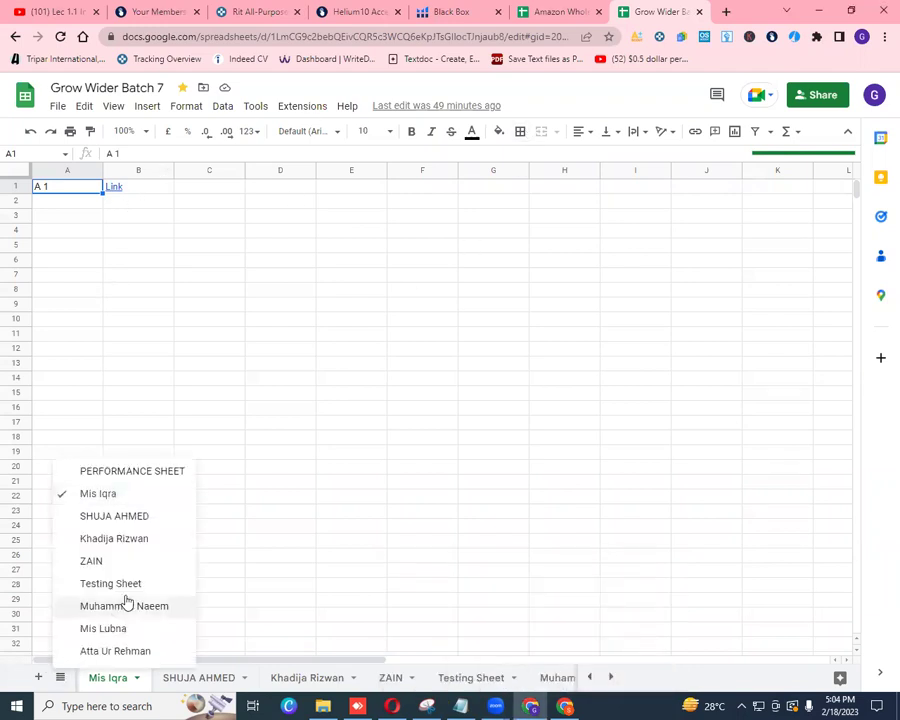
{"action": "left_click", "coordinate": [145, 476]}
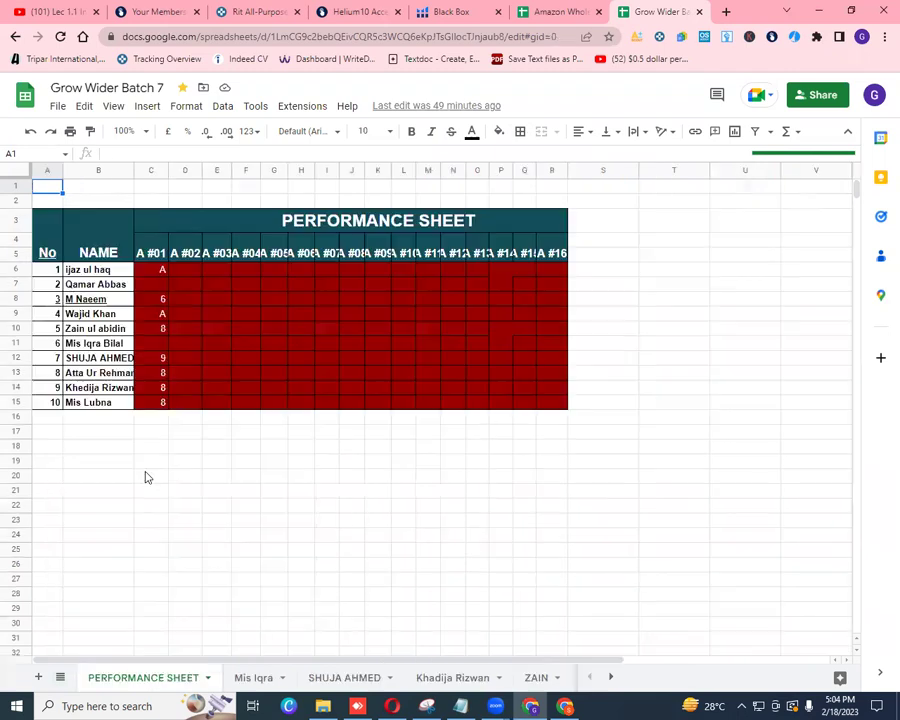
- Try to select the A #01 score cell in row 11 of the performance table
{"action": "left_click", "coordinate": [158, 347], "text": "shift"}
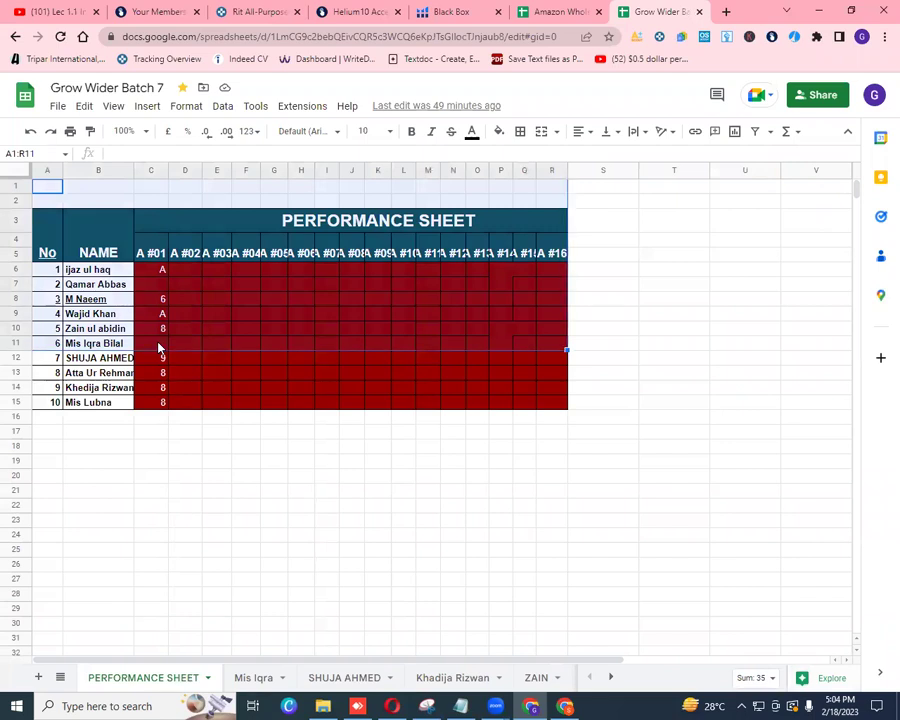
{"action": "type", "text": "*"}
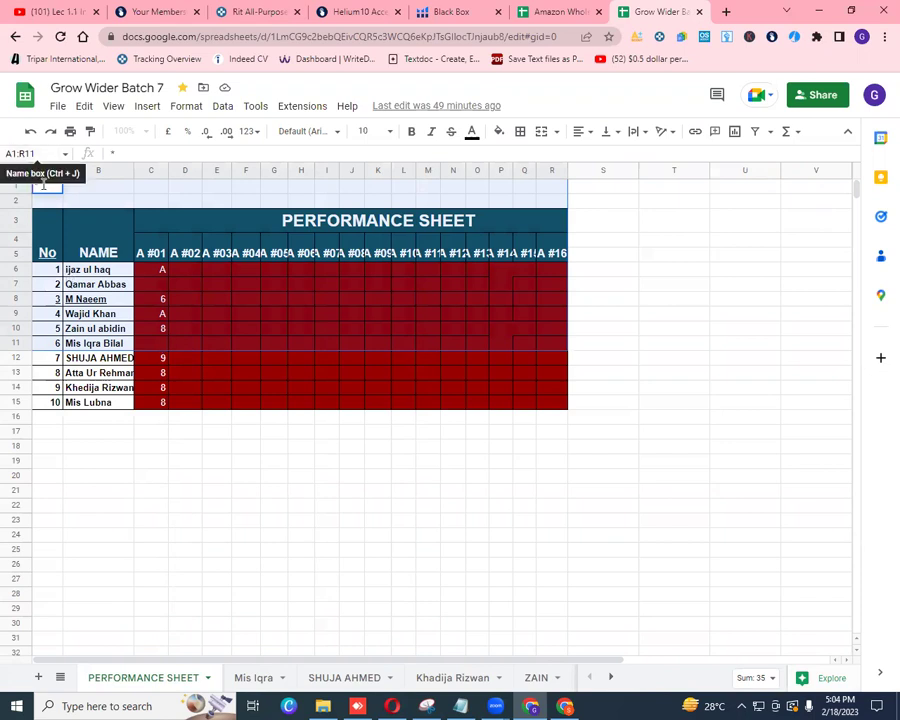
{"action": "key", "text": "Escape"}
{"action": "left_click", "coordinate": [94, 191], "text": "shift"}
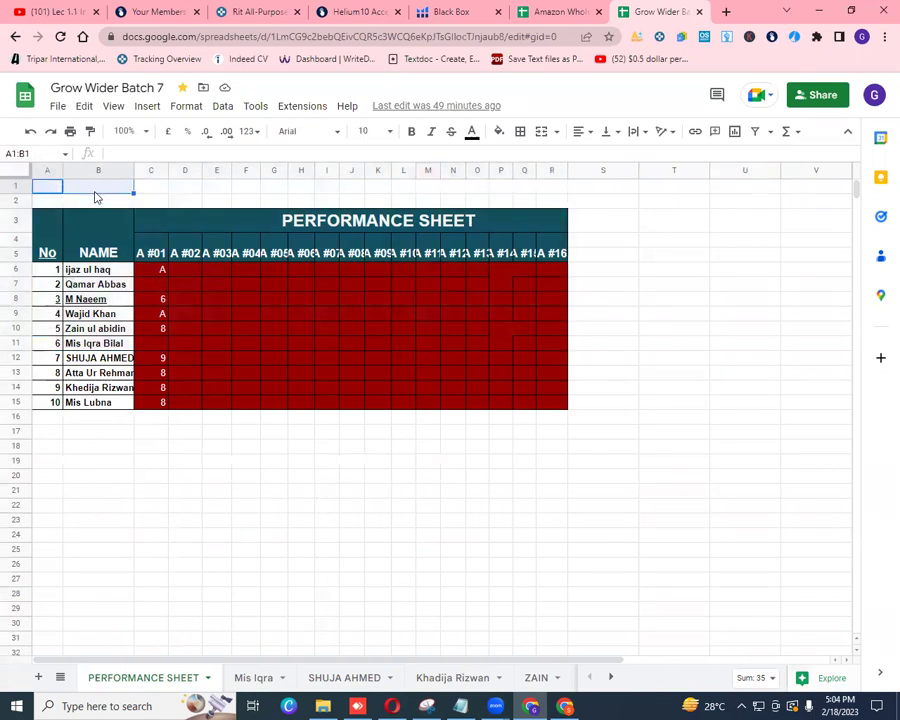
{"action": "left_click", "coordinate": [705, 347], "text": "shift"}
{"action": "left_click", "coordinate": [690, 432], "text": "shift"}
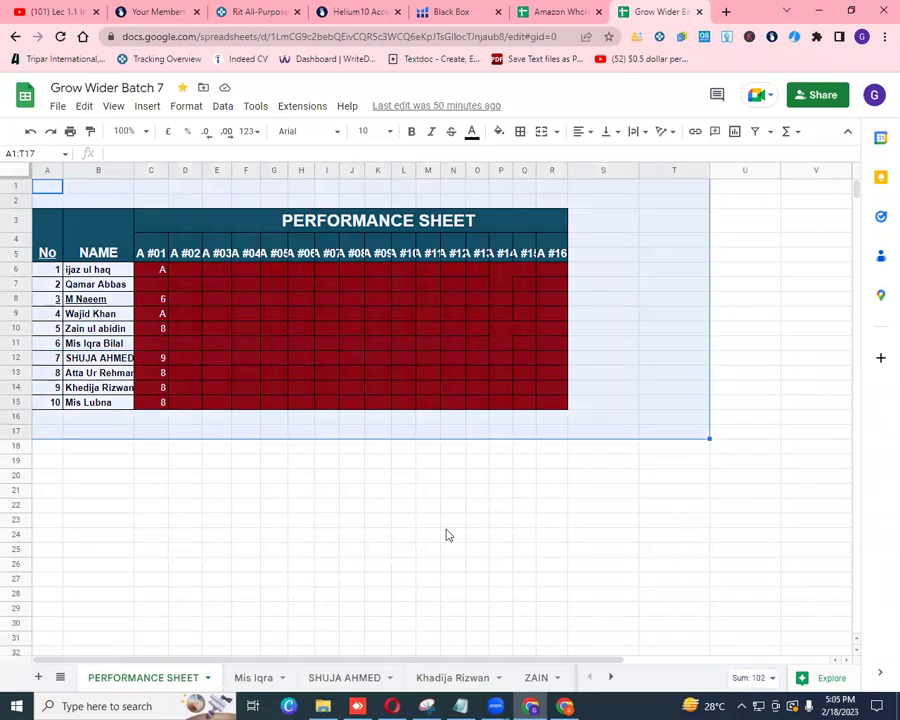
{"action": "left_click", "coordinate": [148, 190], "text": "shift"}
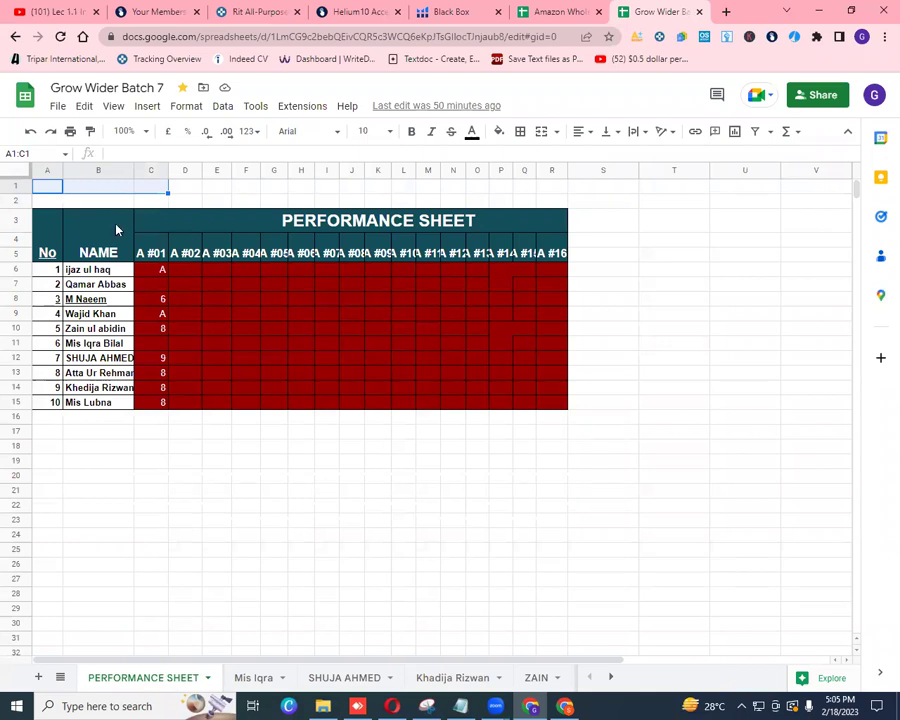
{"action": "left_click", "coordinate": [125, 270], "text": "shift"}
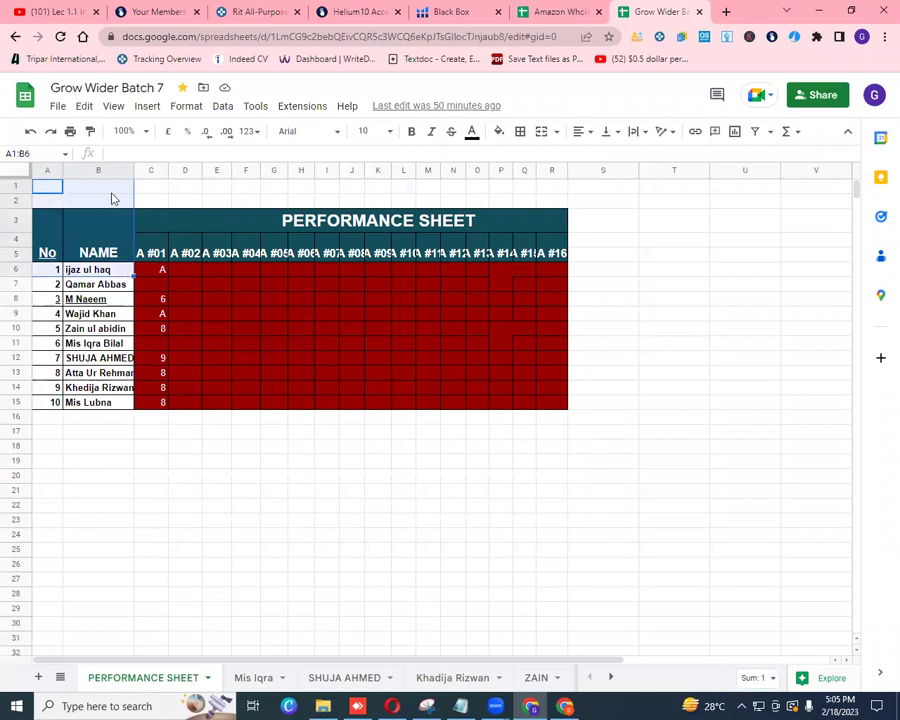
{"action": "left_click", "coordinate": [84, 182], "text": "shift"}
{"action": "left_click", "coordinate": [60, 190]}
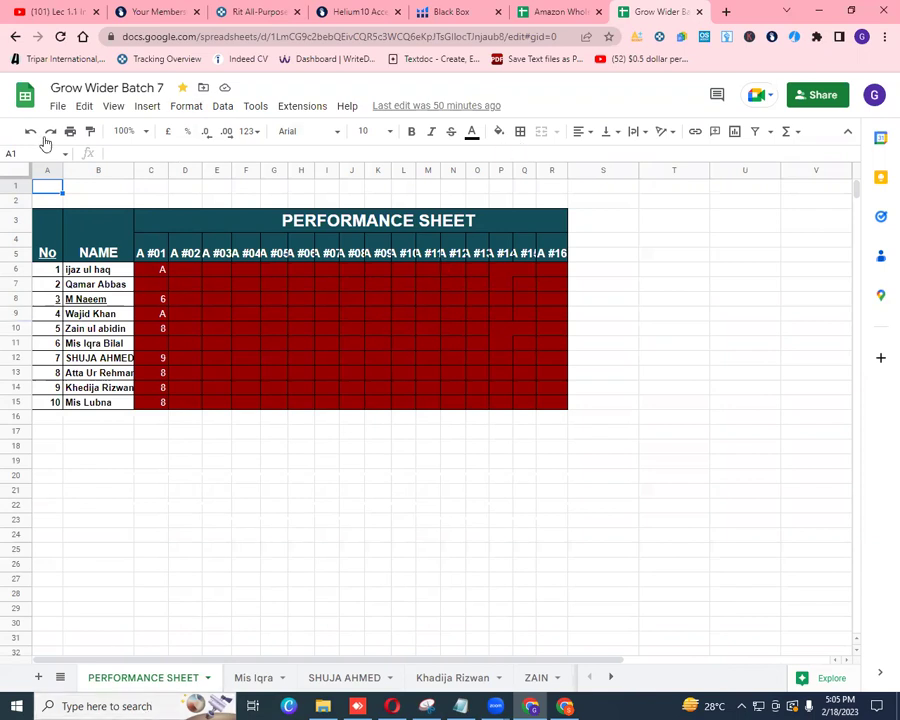
- Reload the spreadsheet and try again to select the A #01 score cell in row 11
{"action": "left_click", "coordinate": [61, 37]}
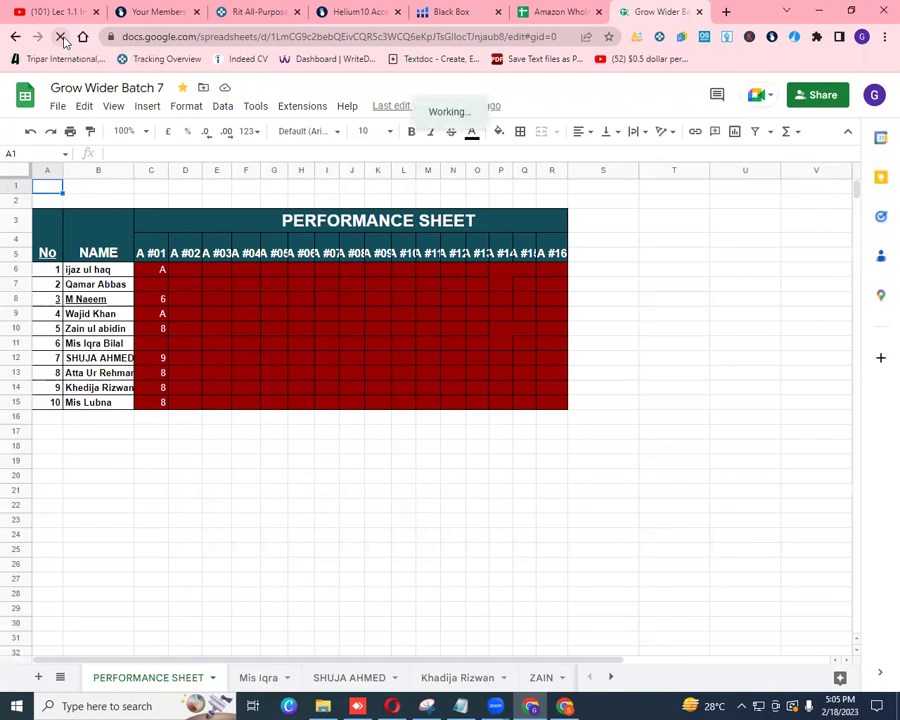
{"action": "left_click", "coordinate": [156, 349], "text": "shift"}
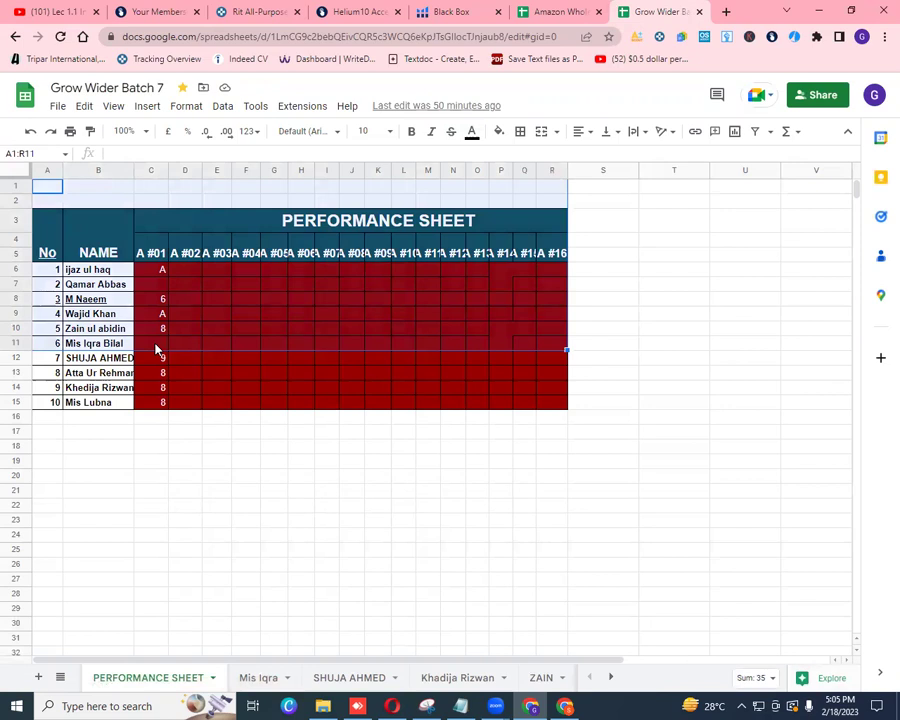
{"action": "left_click", "coordinate": [689, 215], "text": "shift"}
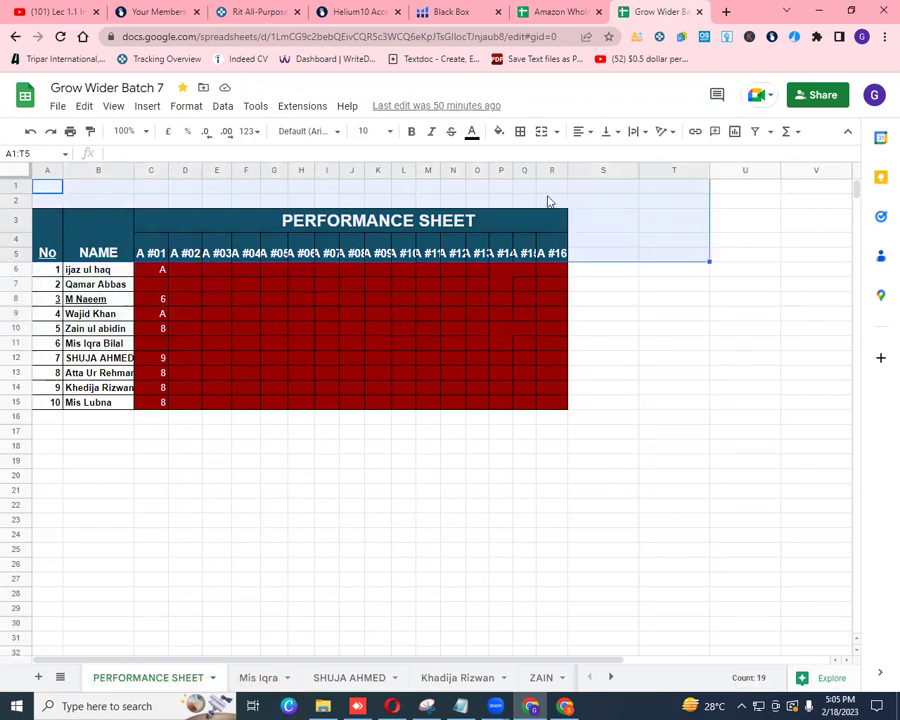
{"action": "left_click", "coordinate": [619, 450], "text": "shift"}
{"action": "left_click", "coordinate": [745, 269], "text": "shift"}
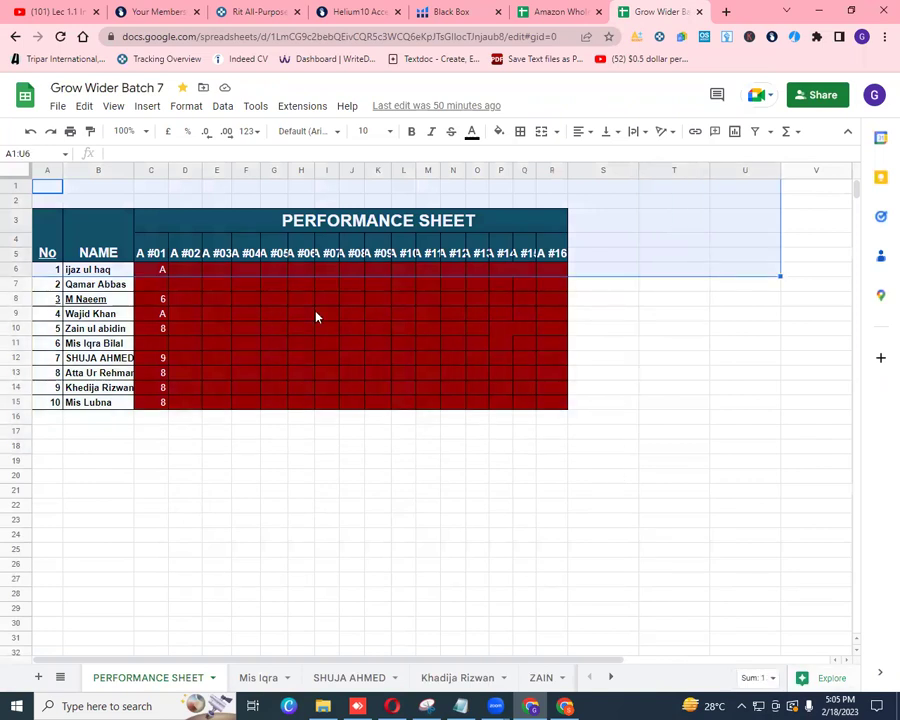
{"action": "left_click", "coordinate": [160, 349], "text": "shift"}
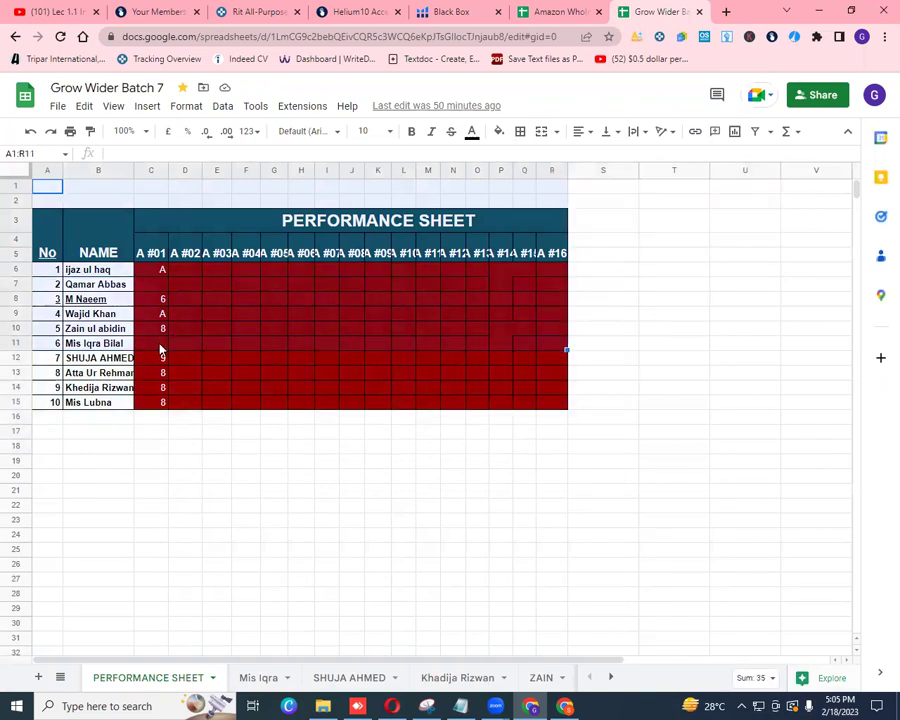
{"action": "left_click", "coordinate": [70, 194], "text": "shift"}
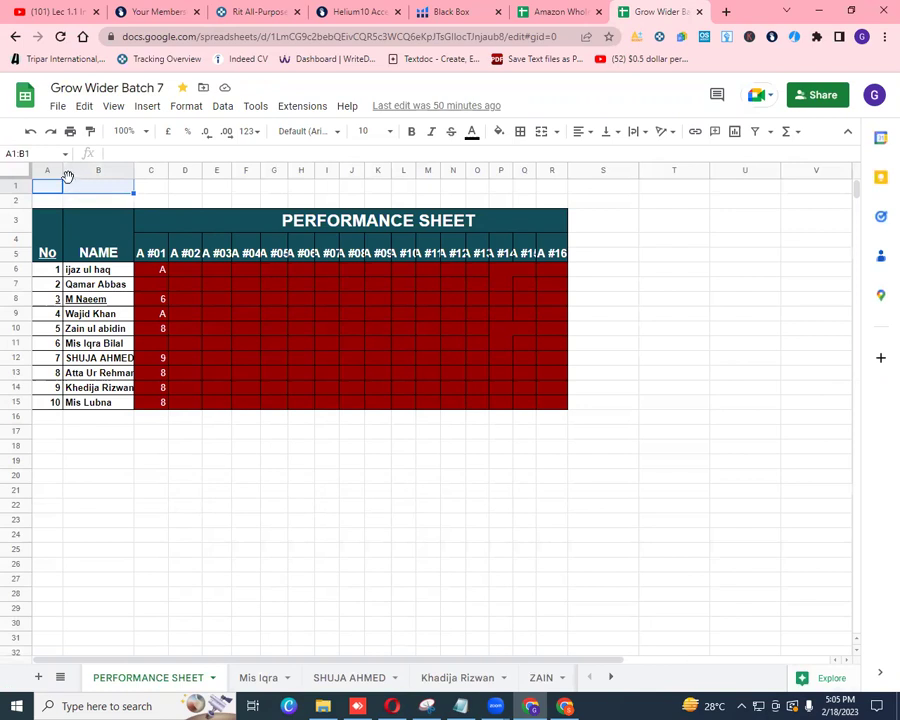
{"action": "left_click", "coordinate": [66, 156]}
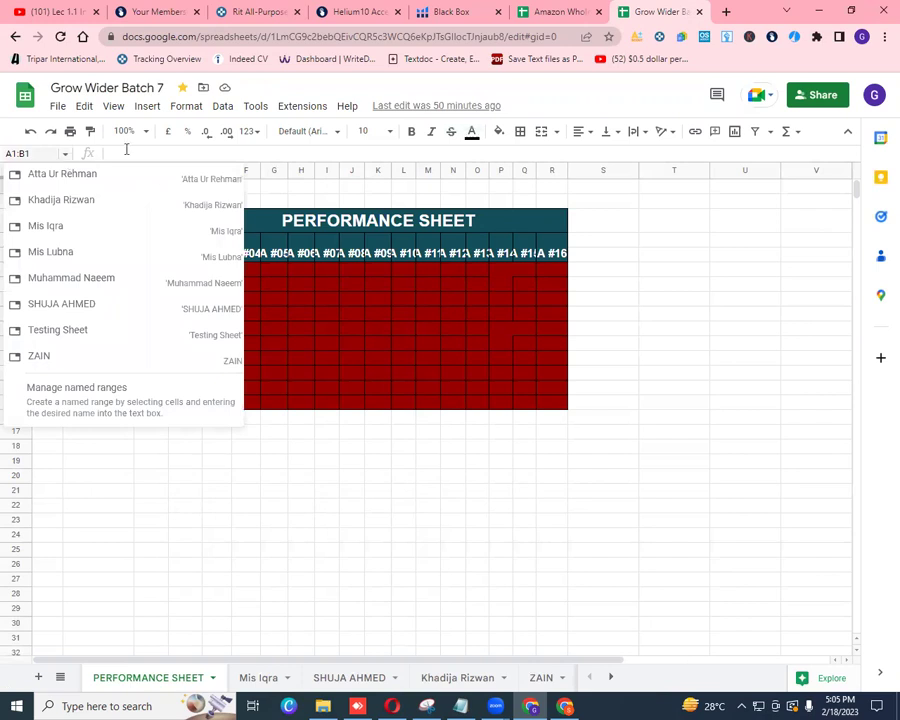
{"action": "key", "text": "Escape"}
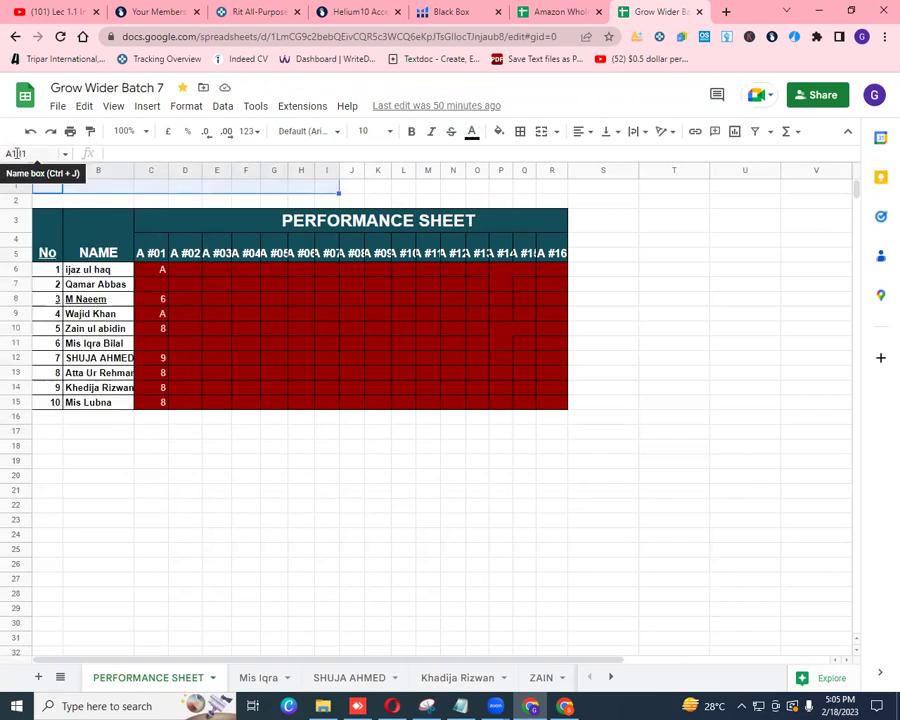
{"action": "left_click", "coordinate": [66, 155]}
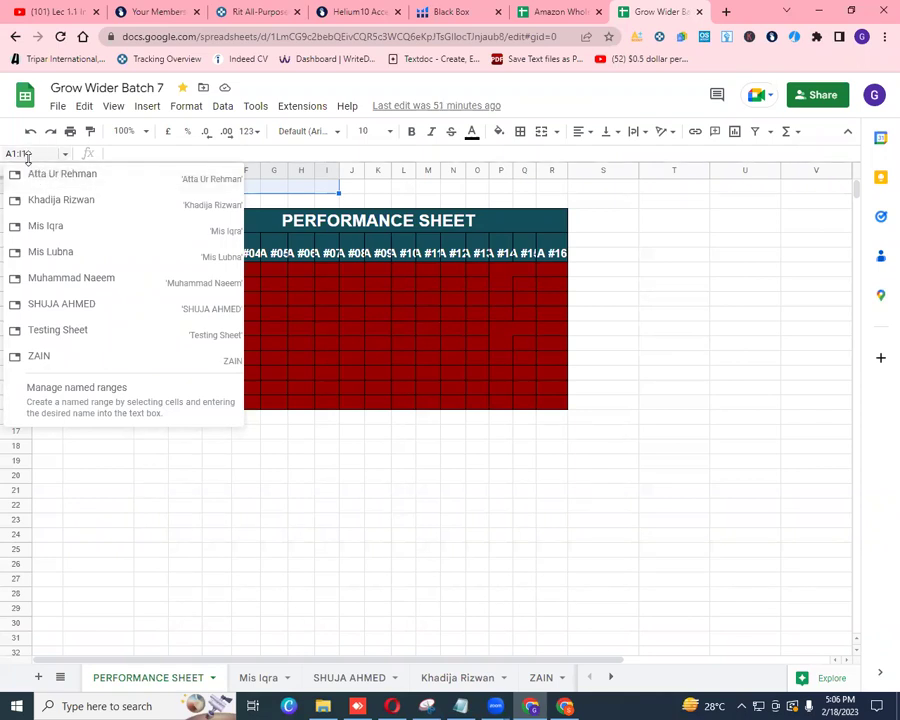
{"action": "key", "text": "Escape"}
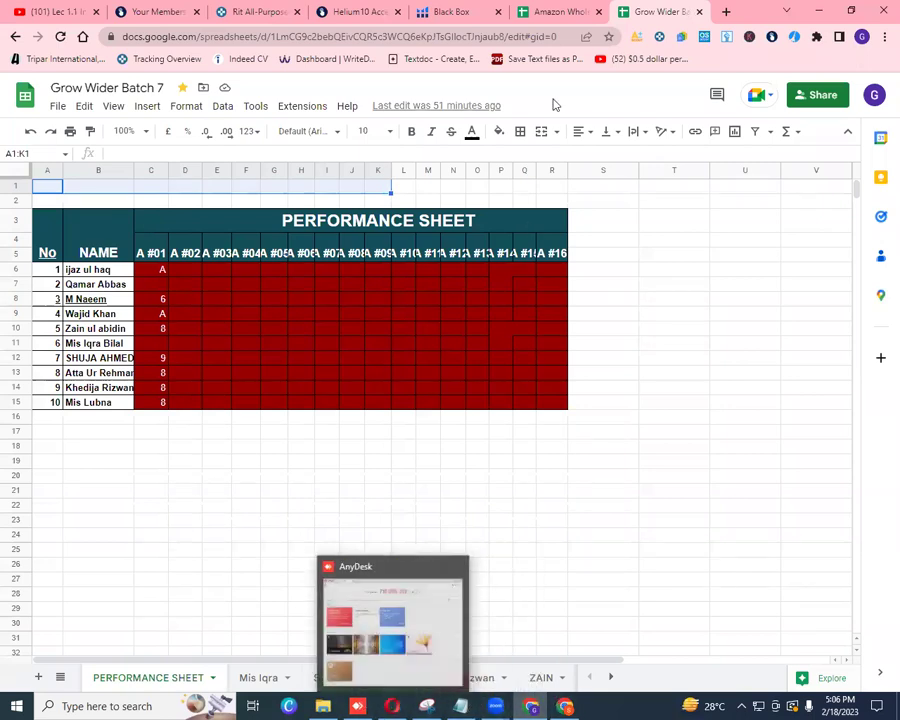
- Review the AMZ Tool Service membership page, from the extension downloads to the Active Resources
{"action": "left_click", "coordinate": [155, 13]}
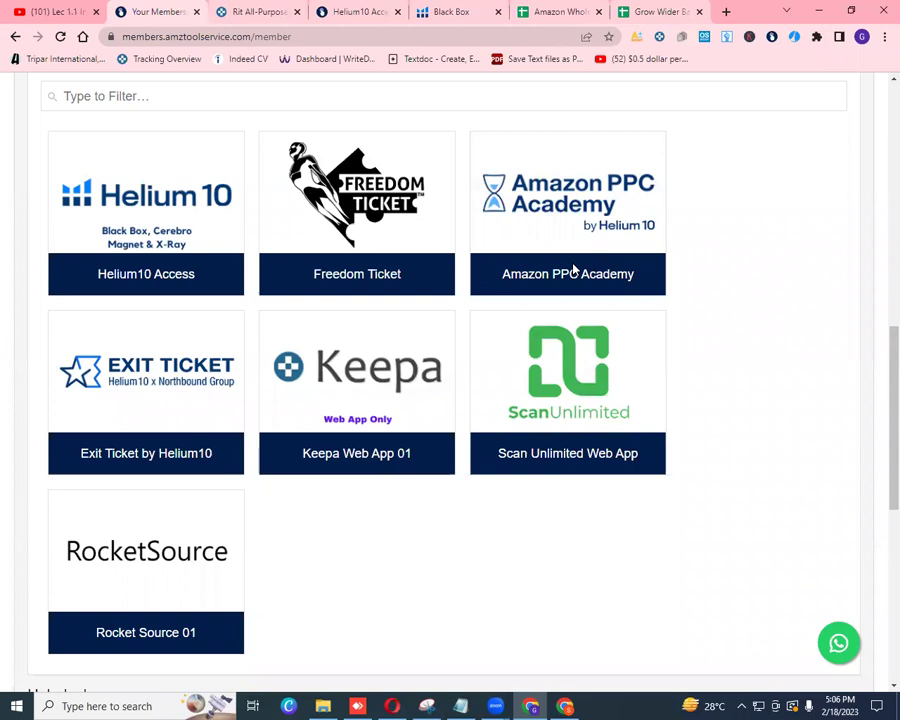
{"action": "scroll", "coordinate": [880, 385], "scroll_direction": "up", "scroll_amount": 10}
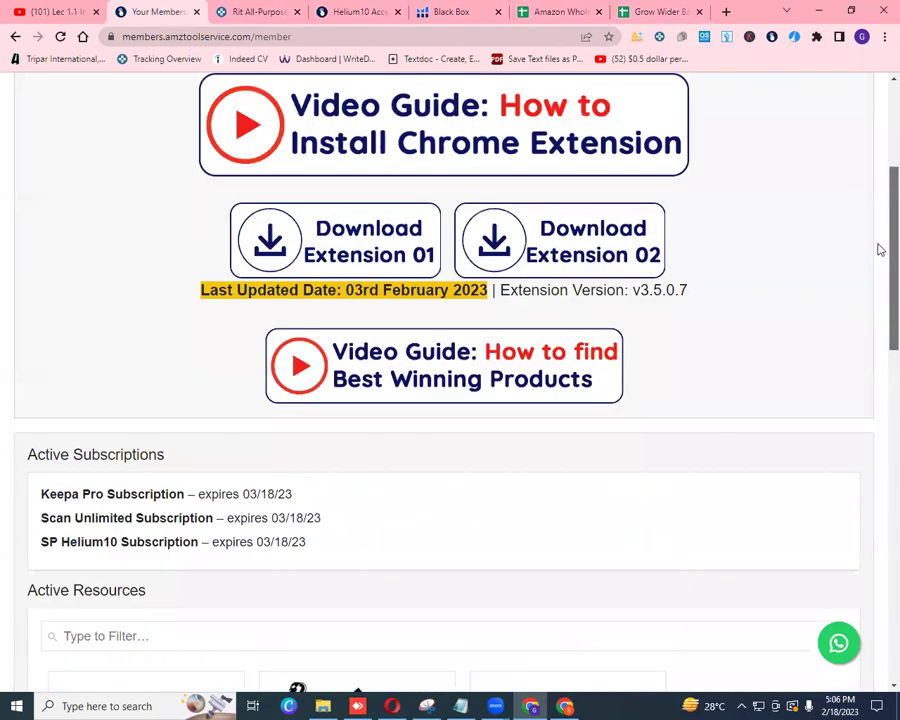
{"action": "scroll", "coordinate": [878, 174], "scroll_direction": "up", "scroll_amount": 1}
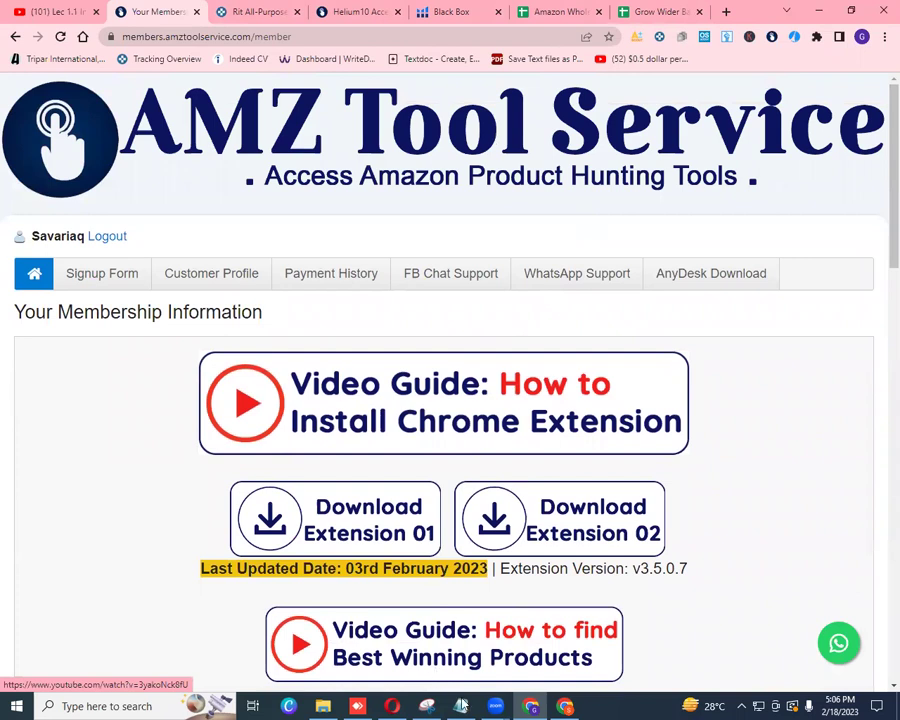
{"action": "mouse_move", "coordinate": [462, 706]}
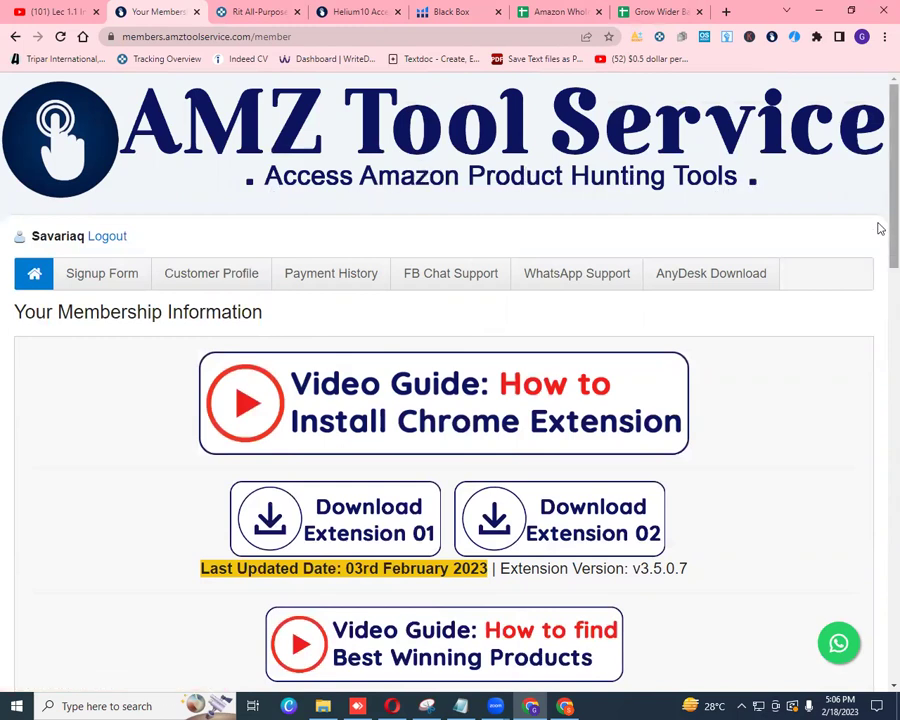
{"action": "scroll", "coordinate": [880, 275], "scroll_direction": "down", "scroll_amount": 3}
{"action": "scroll", "coordinate": [880, 275], "scroll_direction": "down", "scroll_amount": 5}
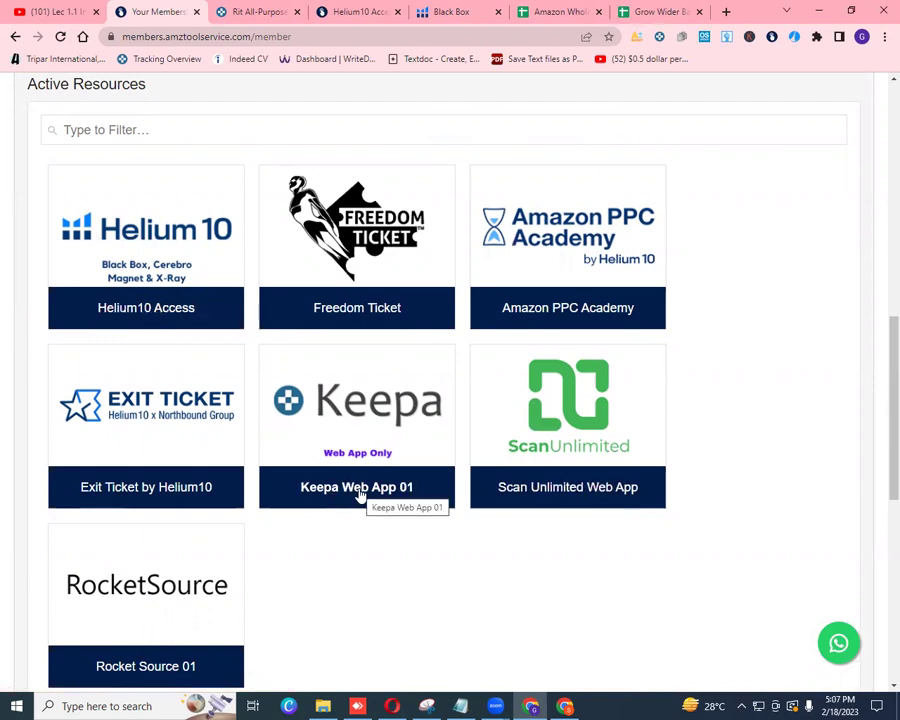
- Open the Helium10 Access resource and launch the Helium10 Web + Ext. 01 account
{"action": "left_click", "coordinate": [155, 312]}
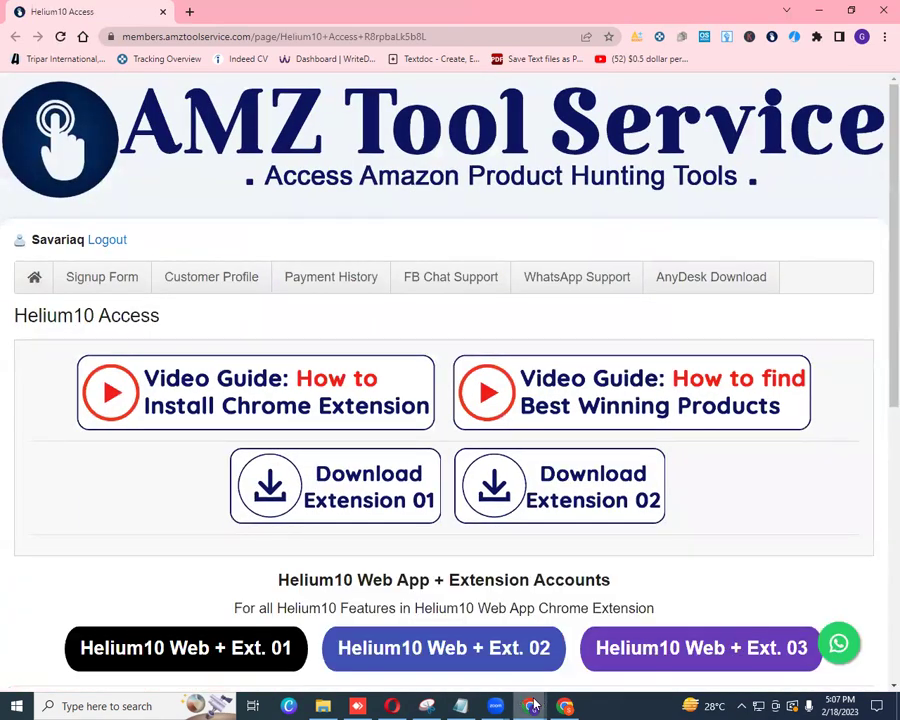
{"action": "mouse_move", "coordinate": [533, 706]}
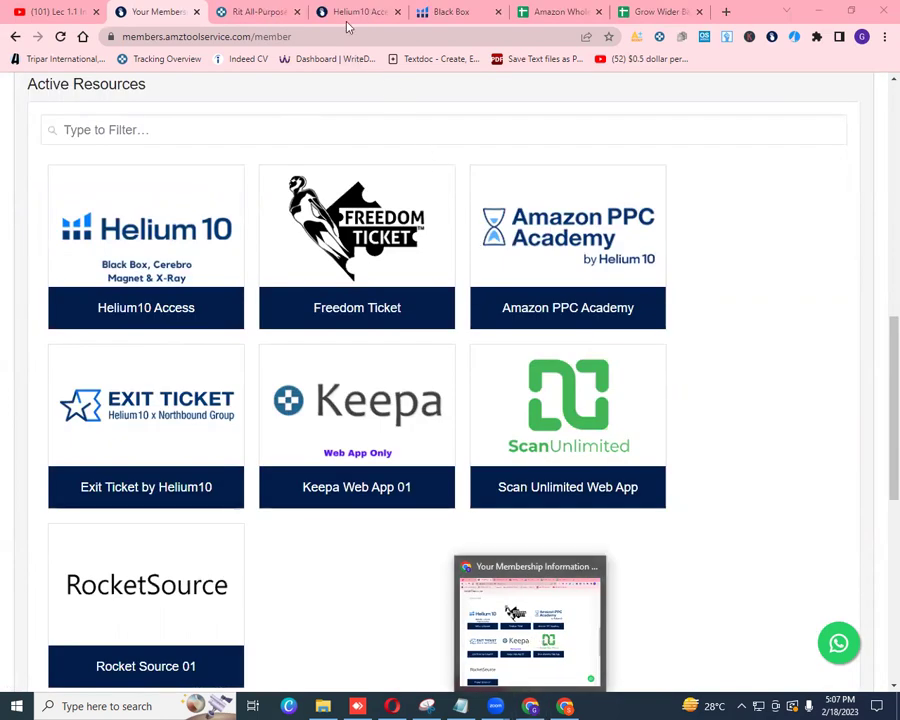
{"action": "left_click", "coordinate": [341, 14]}
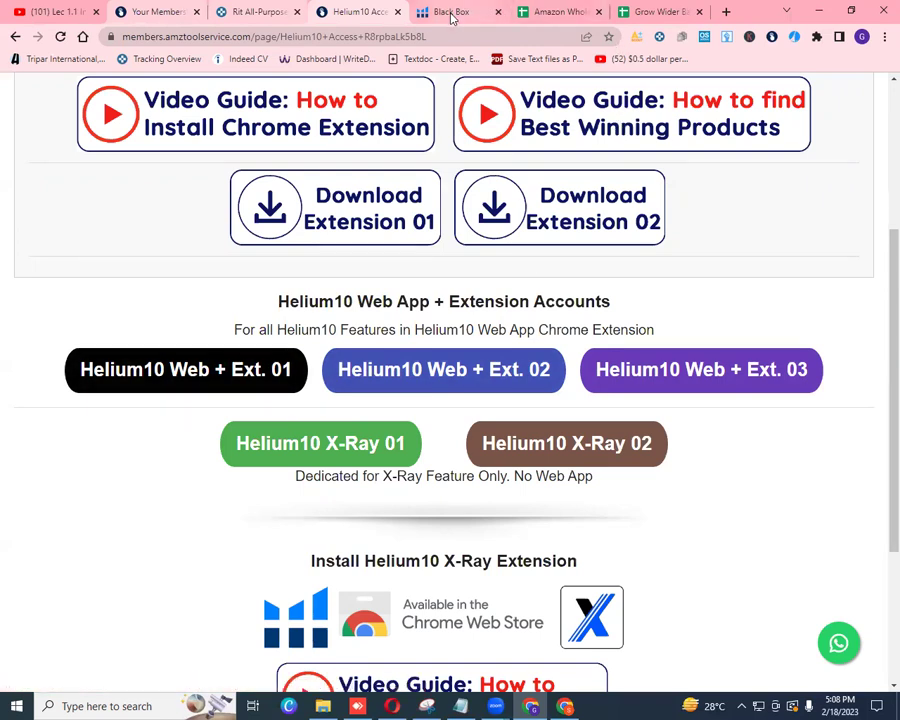
{"action": "left_click", "coordinate": [206, 372]}
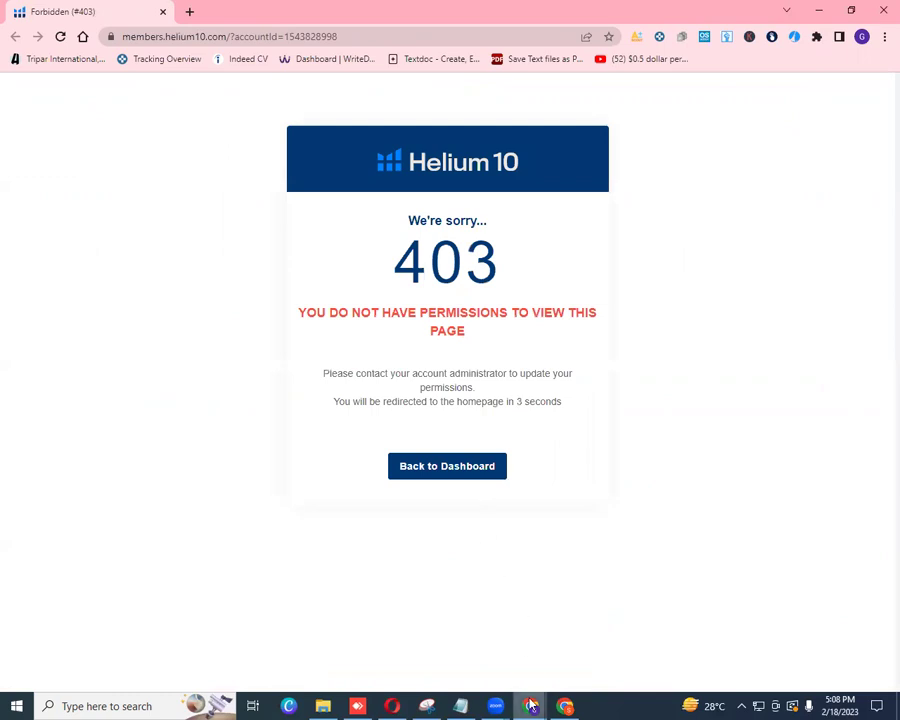
- Return to the AMZ Tool Service page and try to launch the Helium10 Web + Ext. 02 account
{"action": "mouse_move", "coordinate": [531, 706]}
{"action": "left_click", "coordinate": [670, 570]}
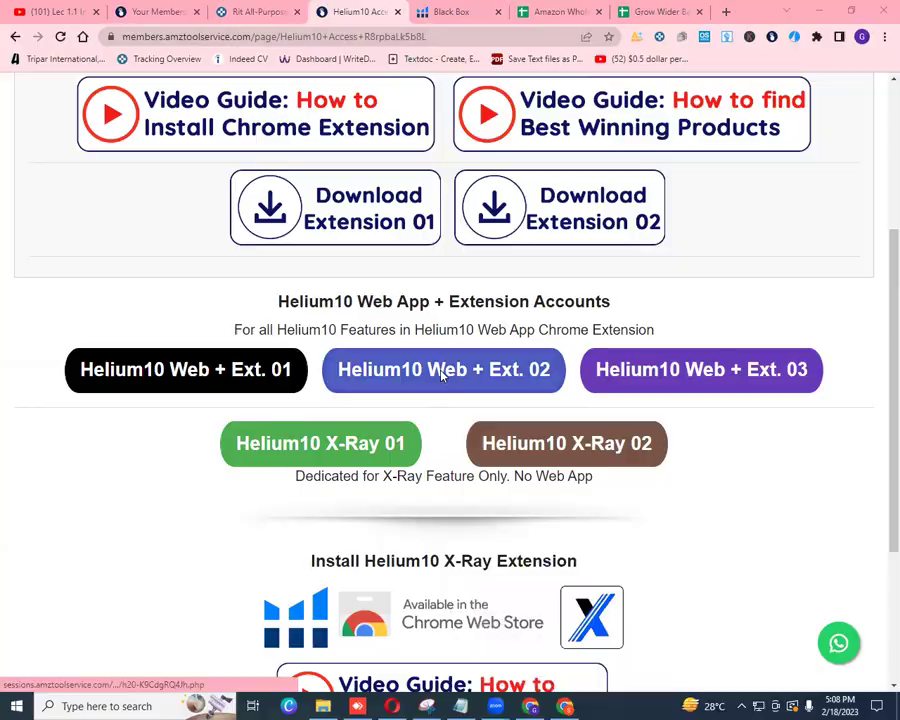
{"action": "left_click", "coordinate": [442, 378]}
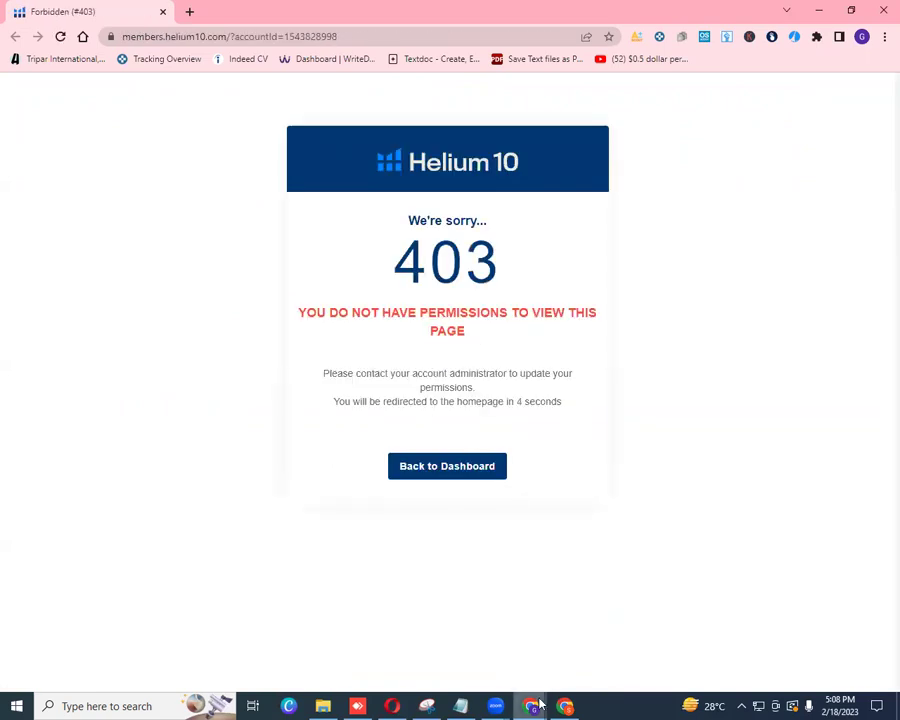
- Switch to the already open Black Box page and go back to the Helium 10 dashboard
{"action": "mouse_move", "coordinate": [531, 706]}
{"action": "left_click", "coordinate": [460, 620]}
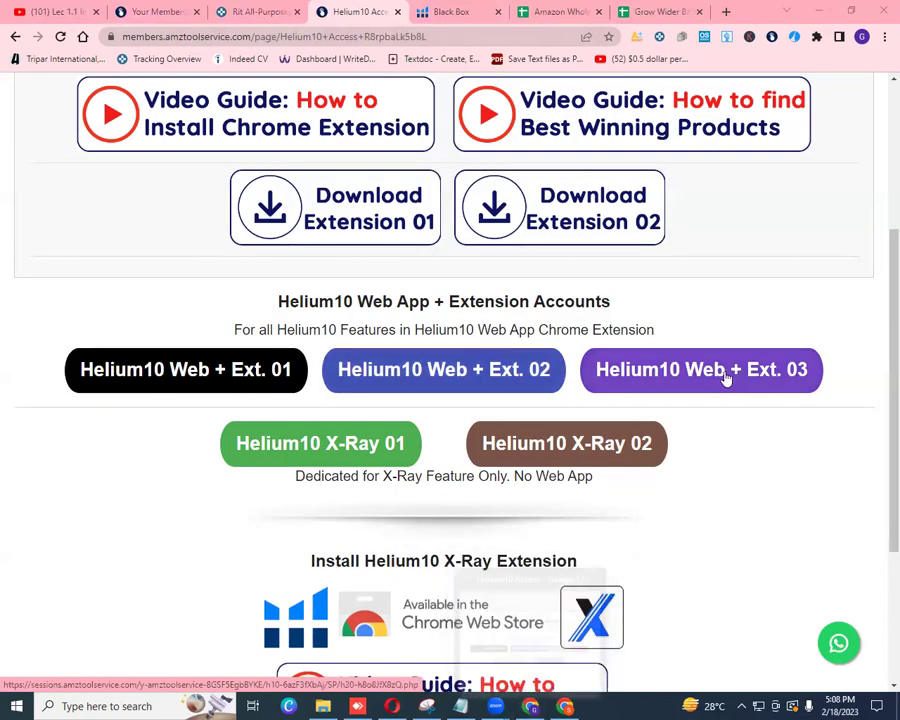
{"action": "left_click", "coordinate": [456, 11]}
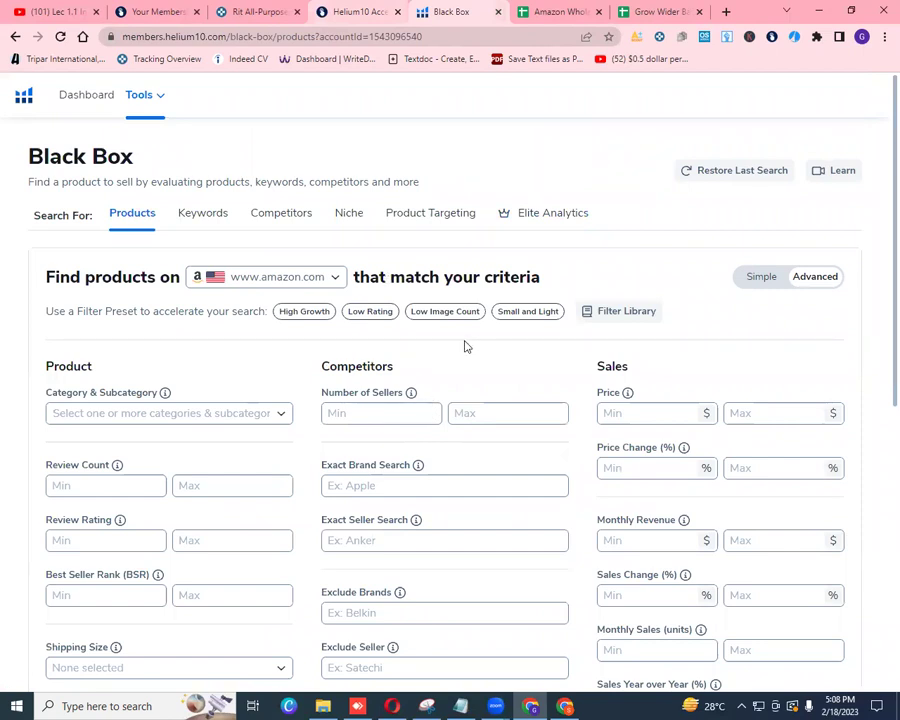
{"action": "left_click", "coordinate": [14, 37]}
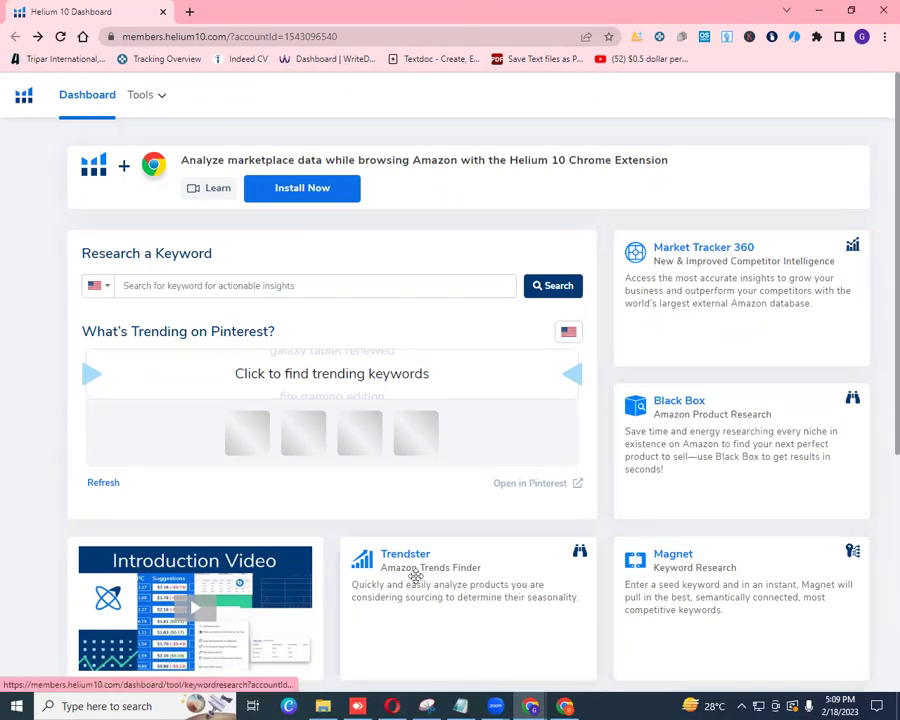
- Look through the tools on the Helium 10 dashboard and open Black Box in its own window
{"action": "scroll", "coordinate": [880, 399], "scroll_direction": "down", "scroll_amount": 1}
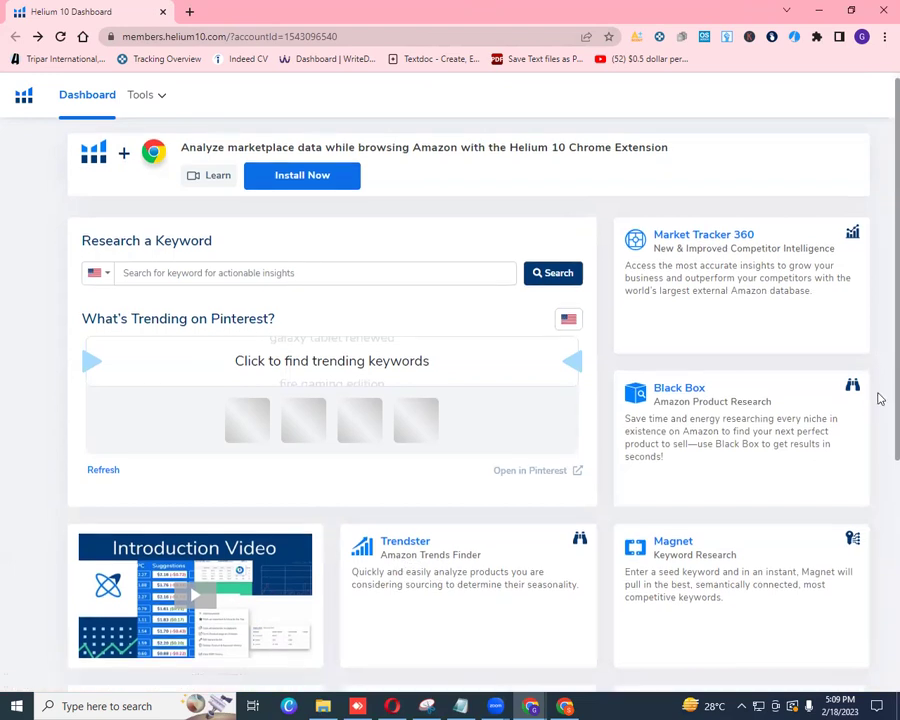
{"action": "scroll", "coordinate": [878, 512], "scroll_direction": "down", "scroll_amount": 3}
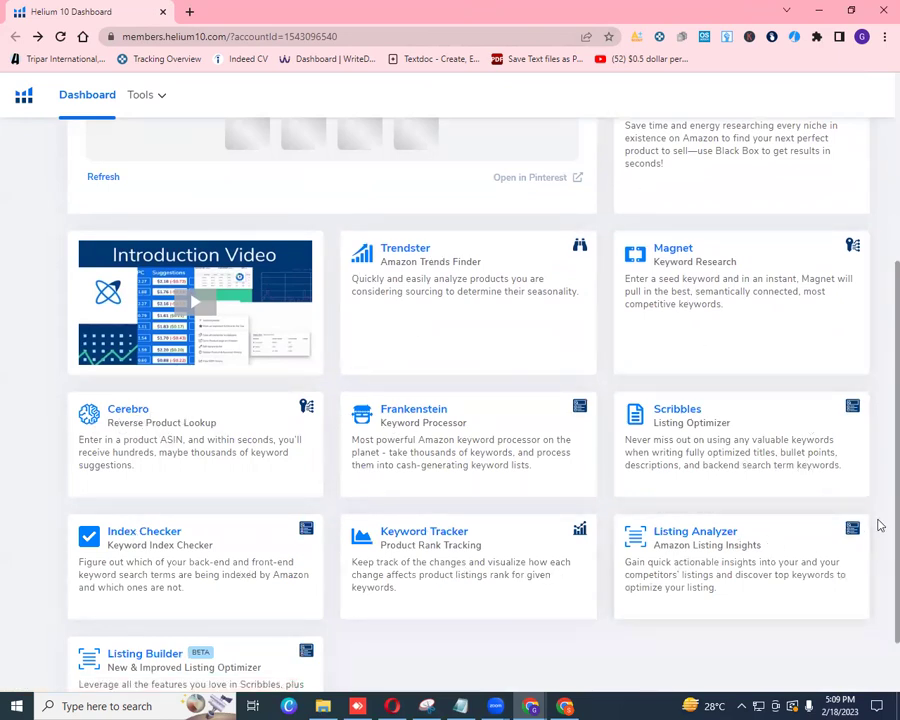
{"action": "scroll", "coordinate": [879, 482], "scroll_direction": "up", "scroll_amount": 3}
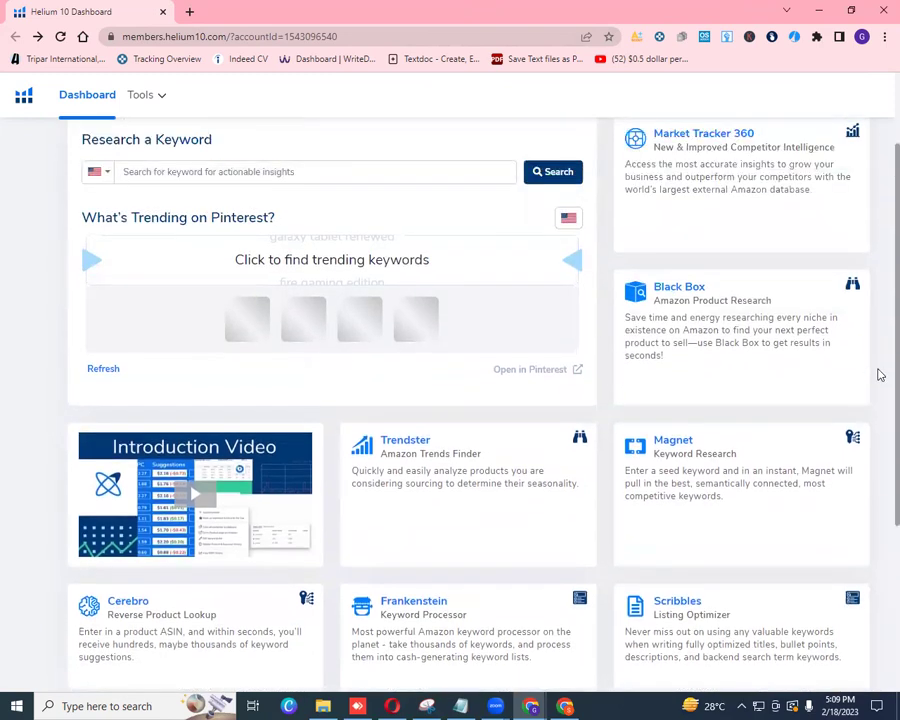
{"action": "scroll", "coordinate": [878, 340], "scroll_direction": "down", "scroll_amount": 1}
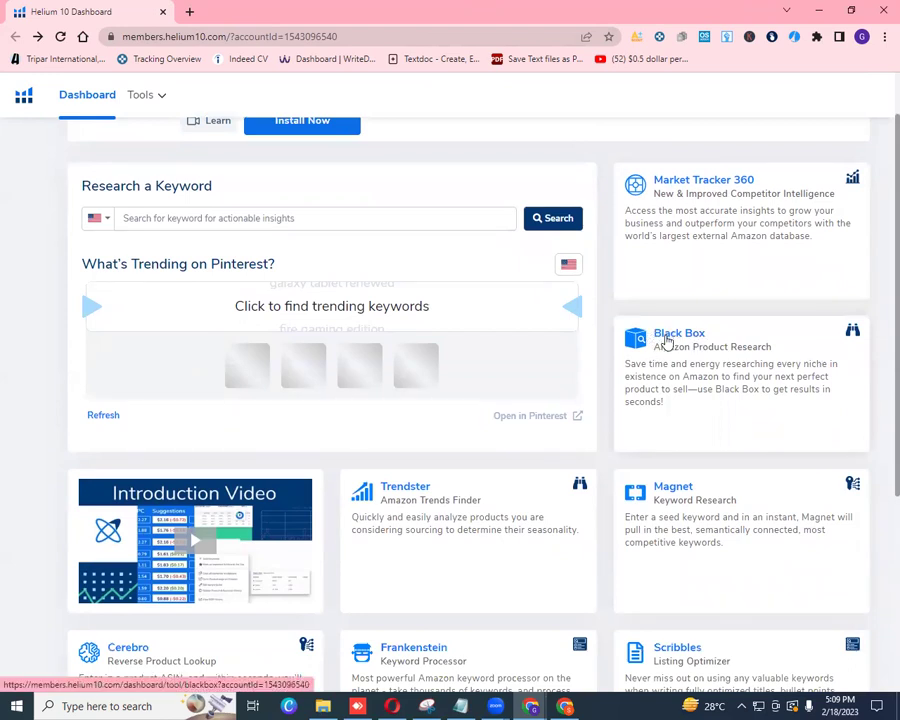
{"action": "left_click", "coordinate": [667, 341]}
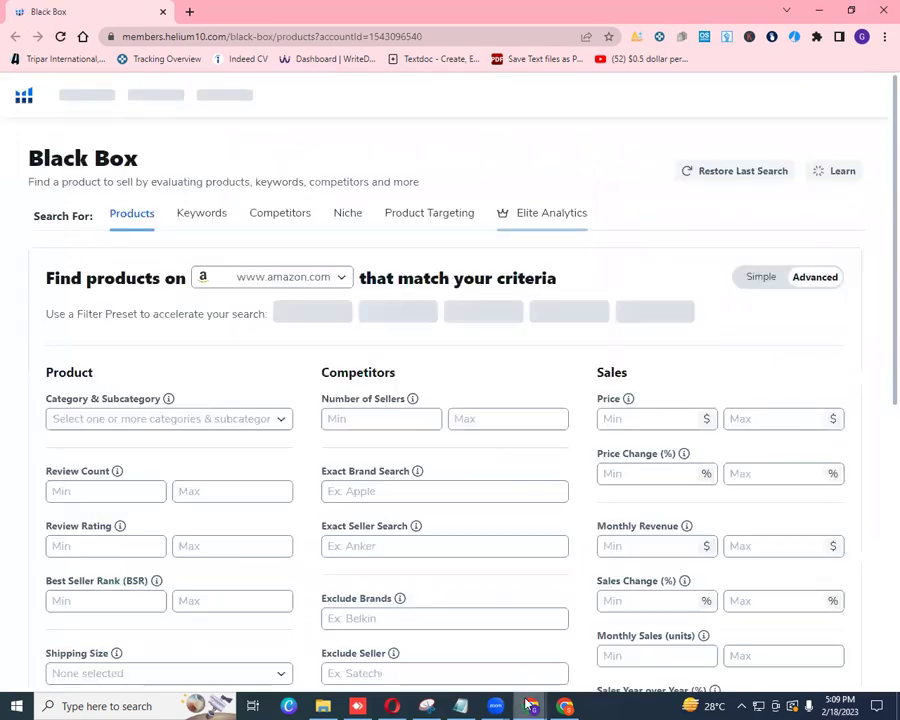
{"action": "mouse_move", "coordinate": [527, 705]}
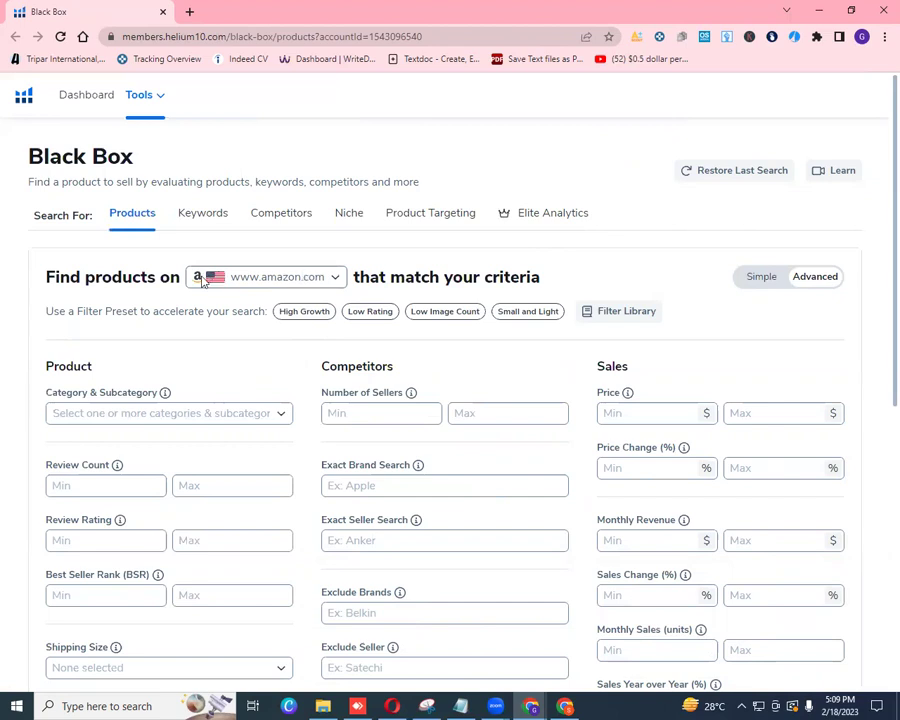
{"action": "left_click", "coordinate": [337, 281]}
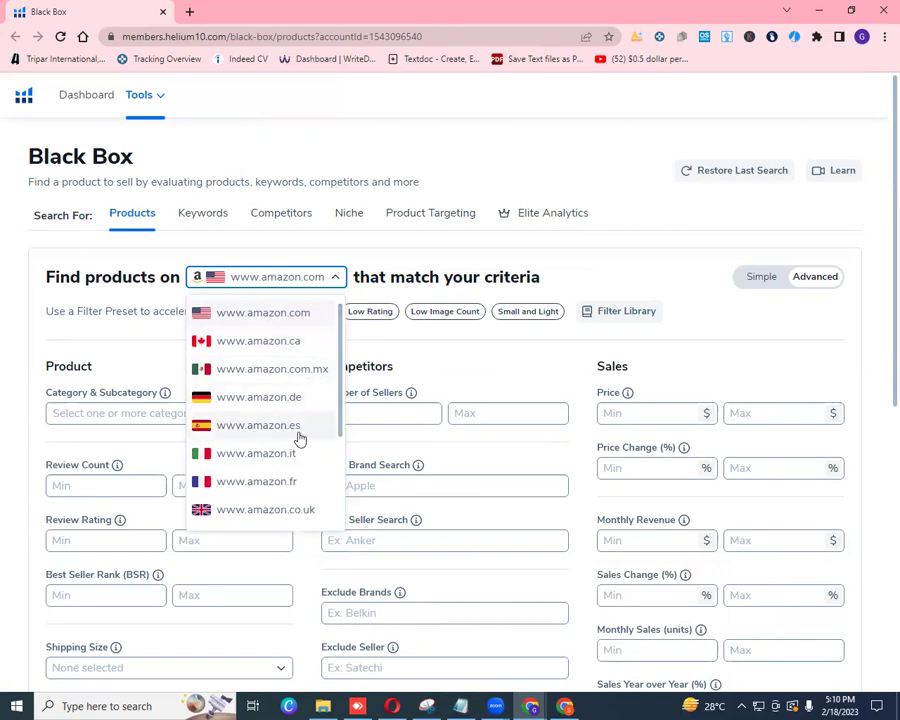
{"action": "left_click_drag", "start_coordinate": [339, 436], "coordinate": [337, 510]}
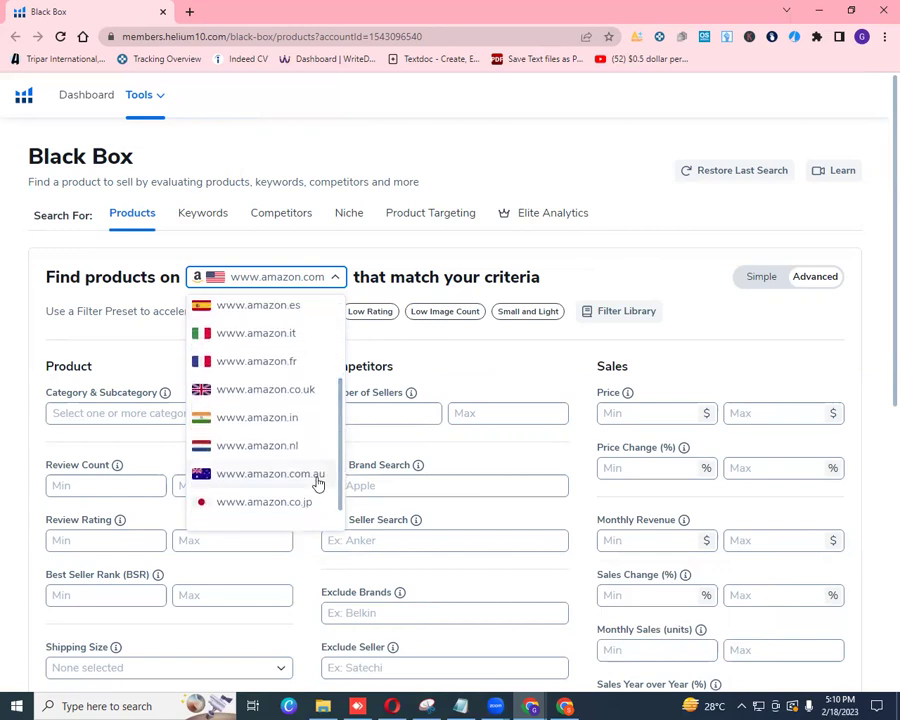
{"action": "left_click", "coordinate": [266, 476]}
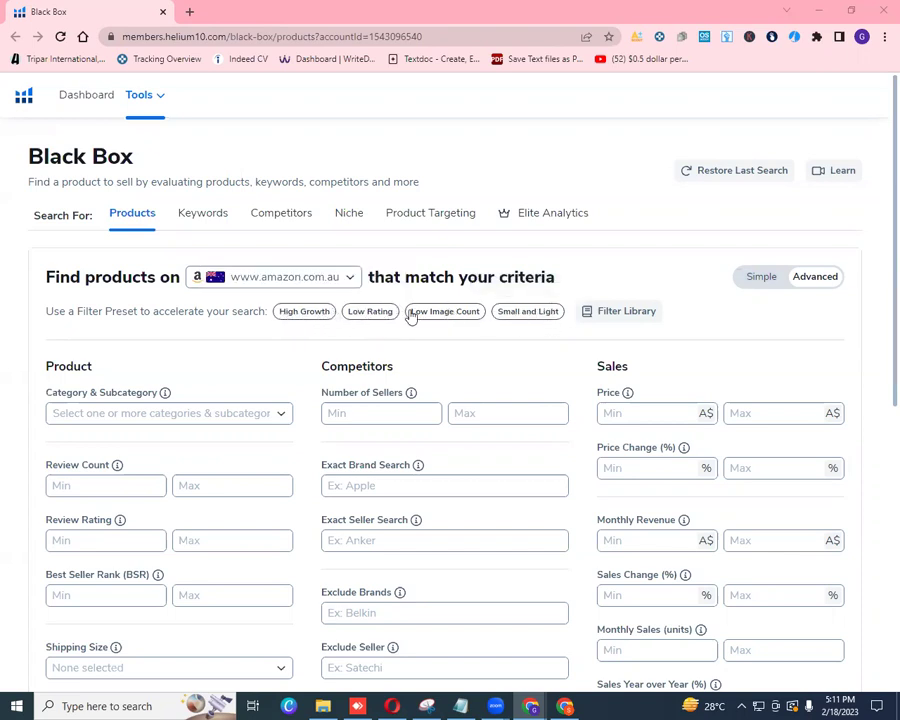
{"action": "left_click", "coordinate": [301, 312]}
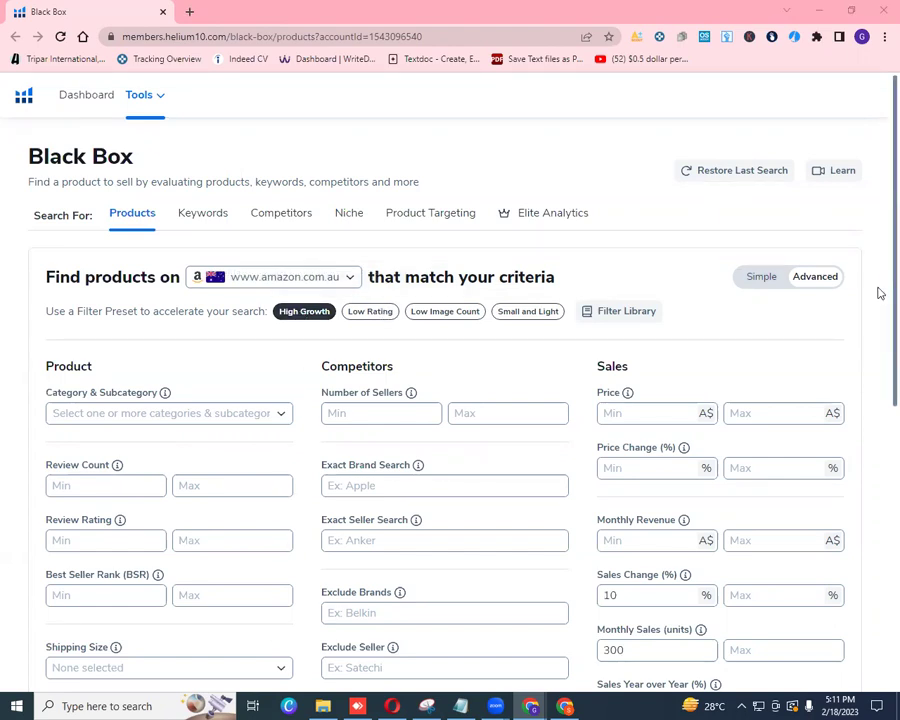
- Select all product categories in the Category & Subcategory filter and close the list
{"action": "scroll", "coordinate": [878, 311], "scroll_direction": "down", "scroll_amount": 1}
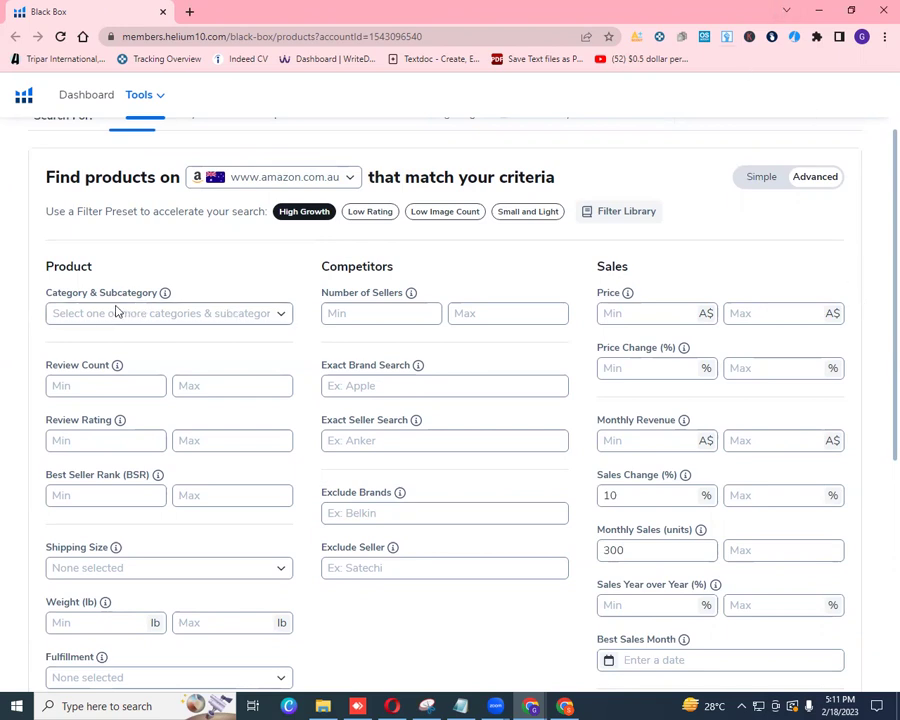
{"action": "left_click", "coordinate": [283, 316]}
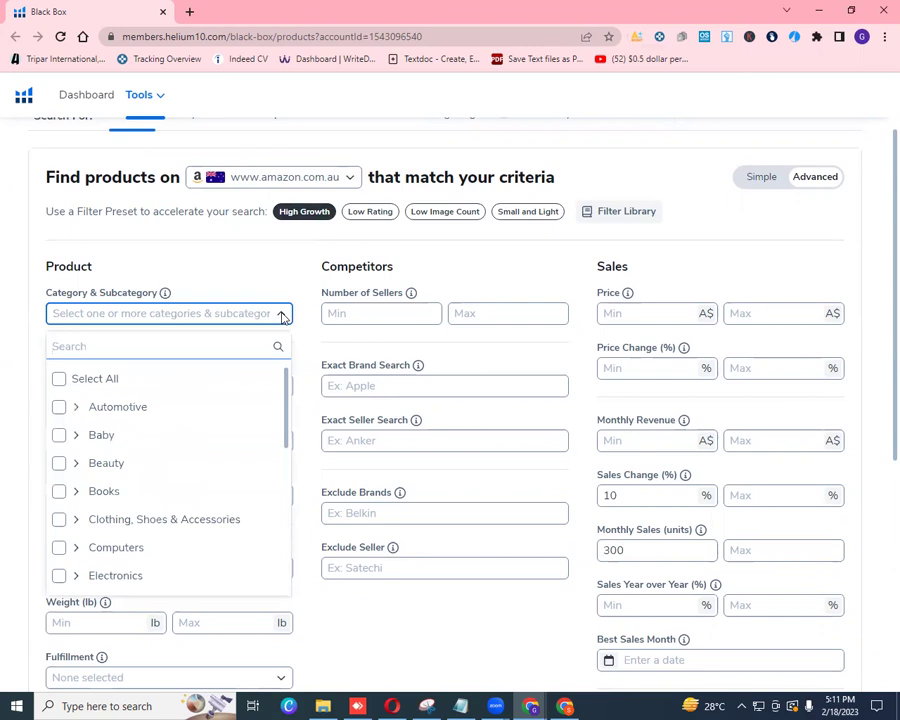
{"action": "left_click", "coordinate": [92, 386]}
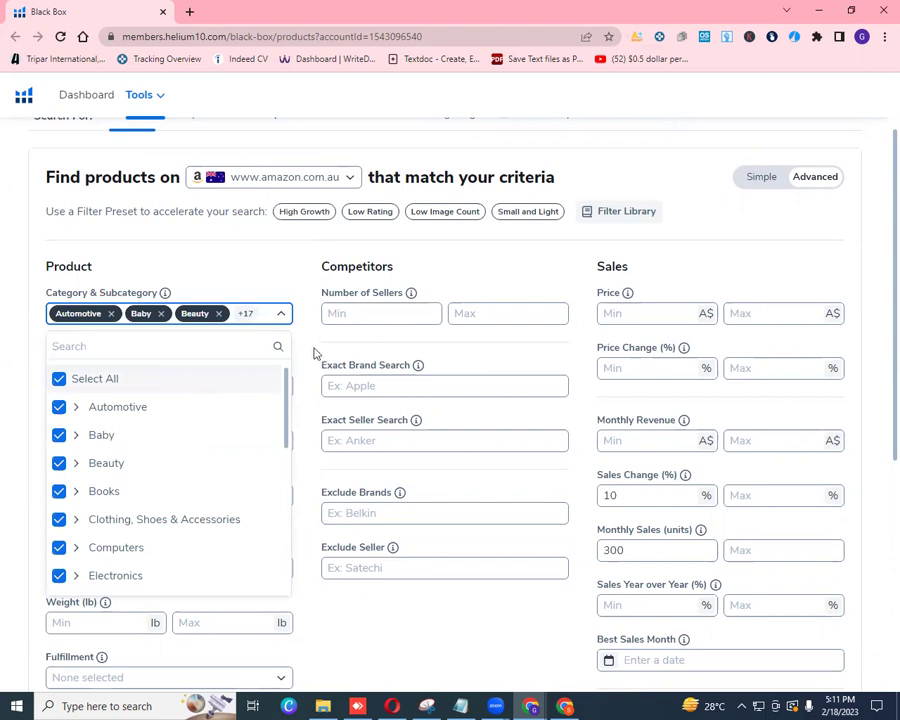
{"action": "left_click_drag", "start_coordinate": [313, 352], "coordinate": [297, 364]}
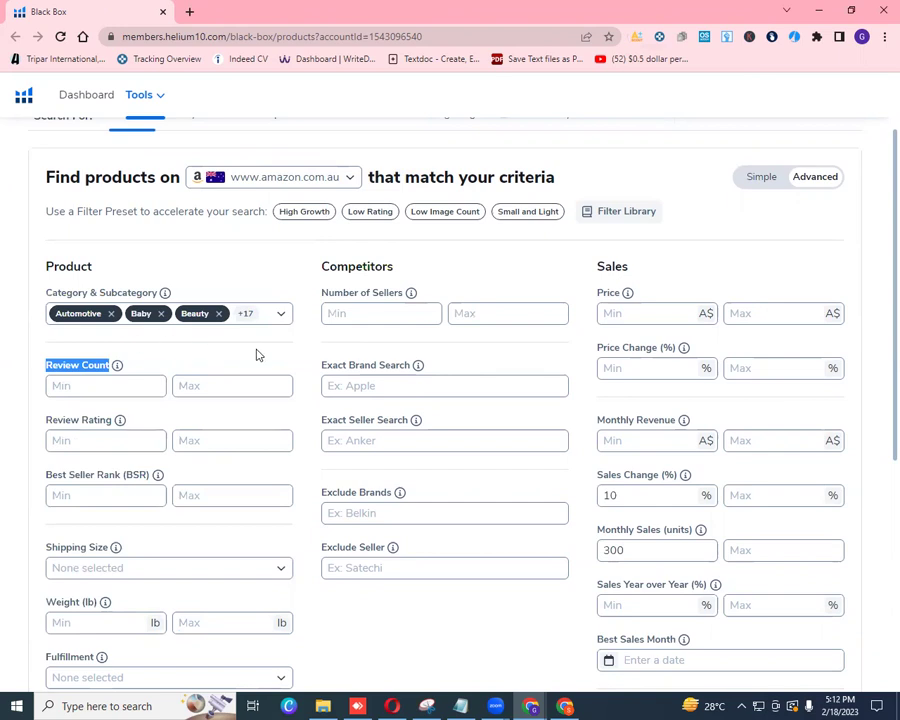
- Try to enter a minimum Number of Sellers, and reload the Black Box page
{"action": "left_click", "coordinate": [397, 314], "text": "shift"}
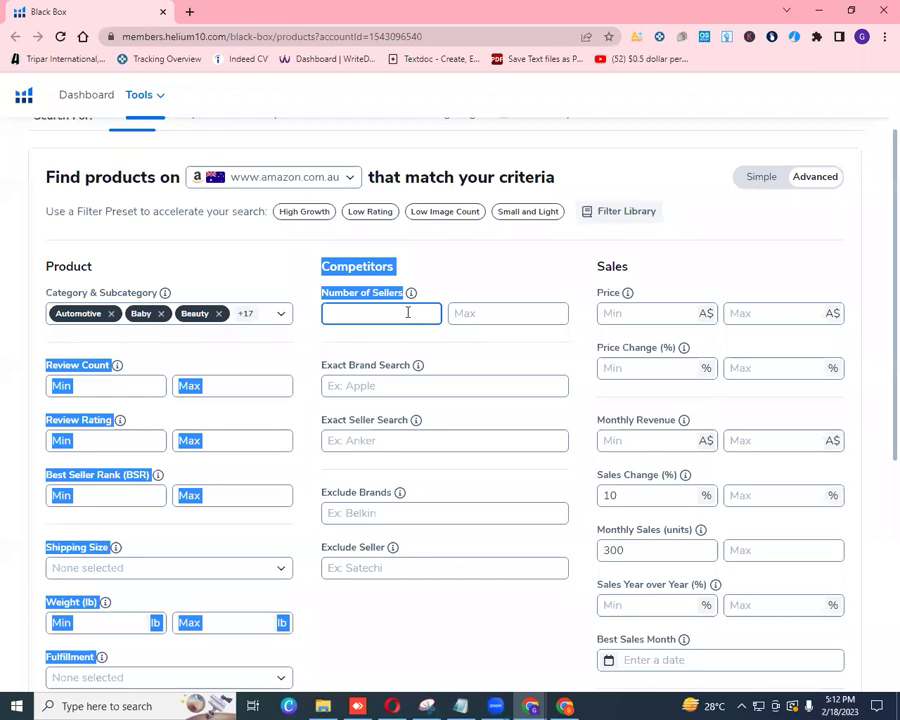
{"action": "left_click", "coordinate": [382, 340]}
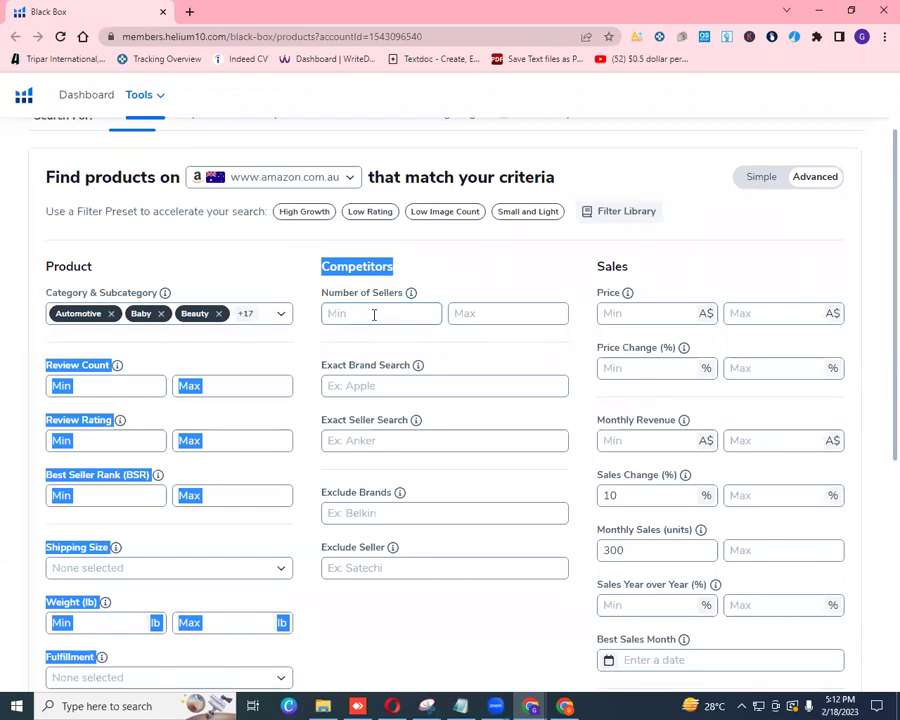
{"action": "left_click", "coordinate": [374, 314]}
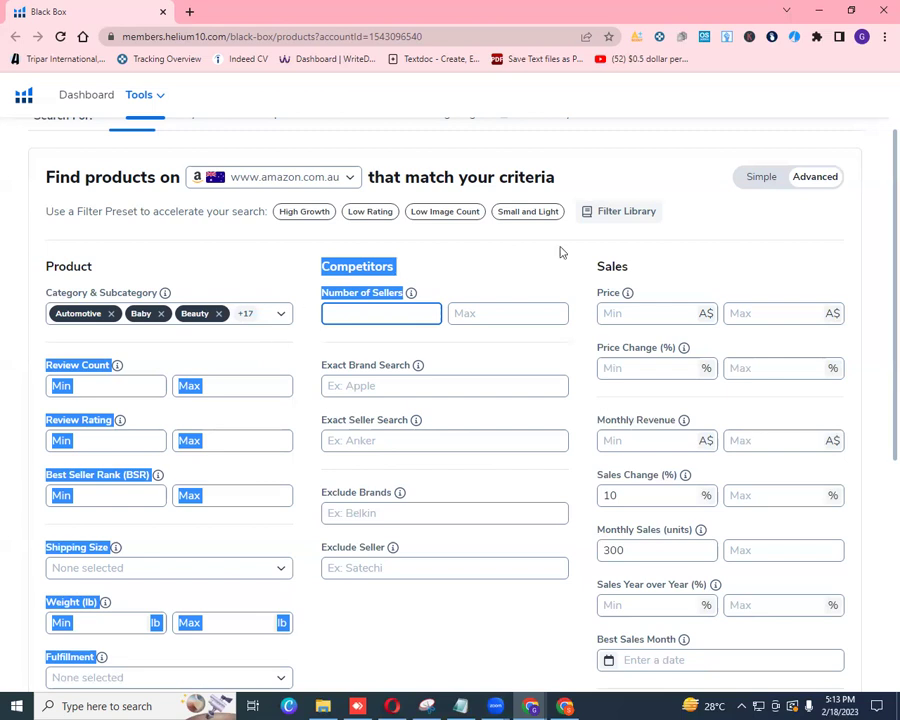
{"action": "left_click", "coordinate": [420, 317]}
{"action": "left_click", "coordinate": [60, 37]}
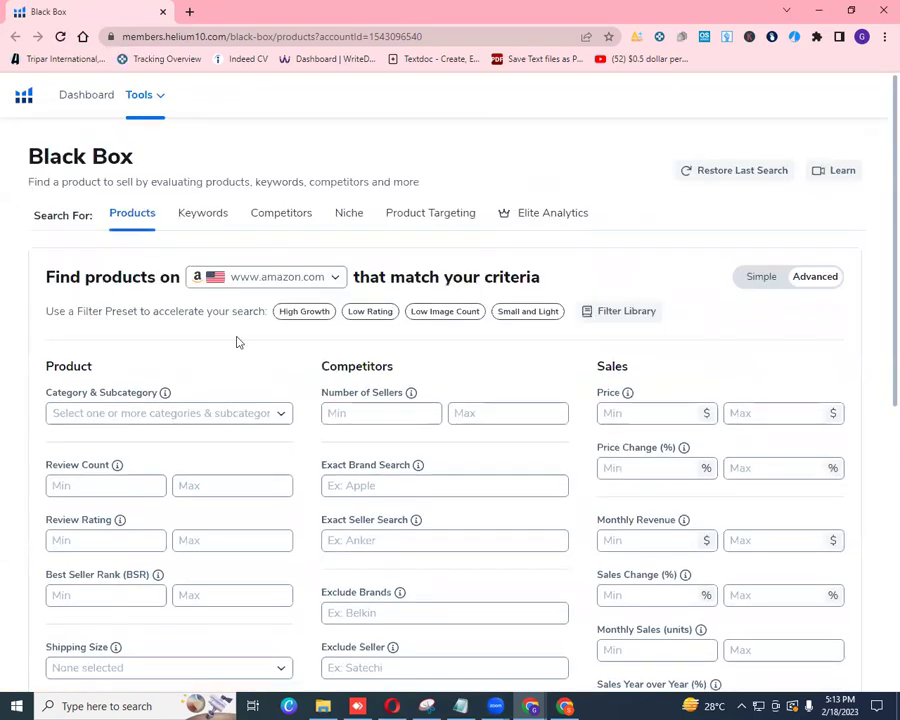
{"action": "left_click", "coordinate": [335, 277]}
{"action": "scroll", "coordinate": [341, 418], "scroll_direction": "down", "scroll_amount": 3}
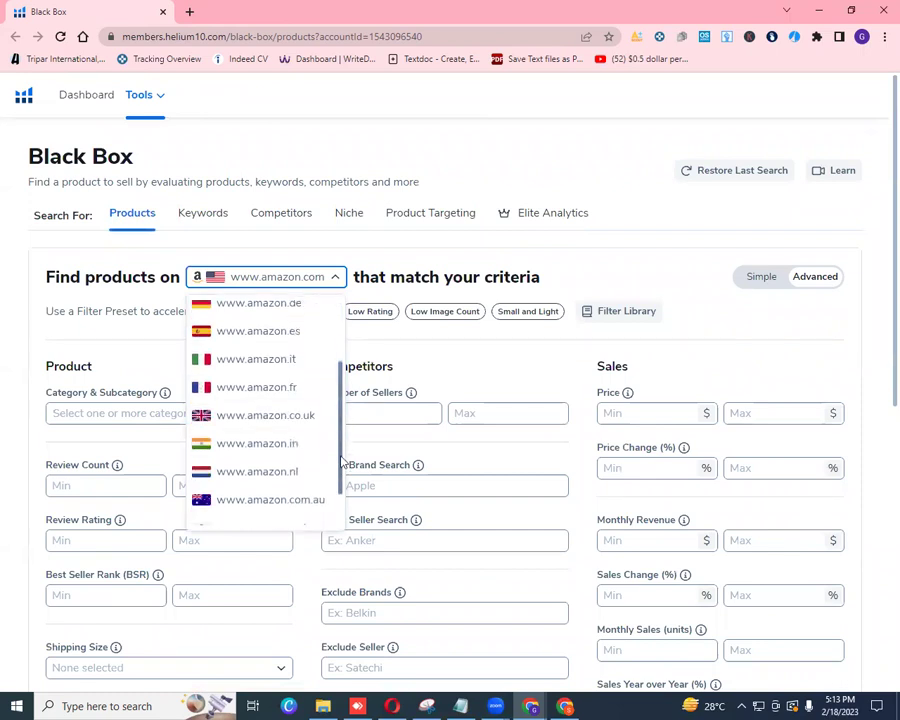
{"action": "left_click", "coordinate": [296, 497]}
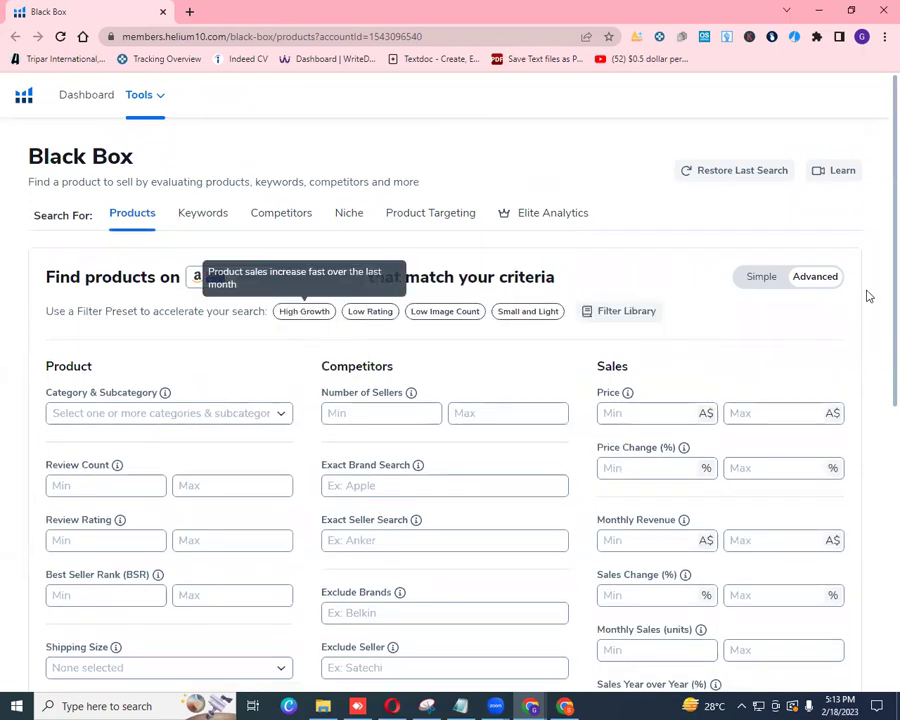
{"action": "left_click", "coordinate": [310, 313]}
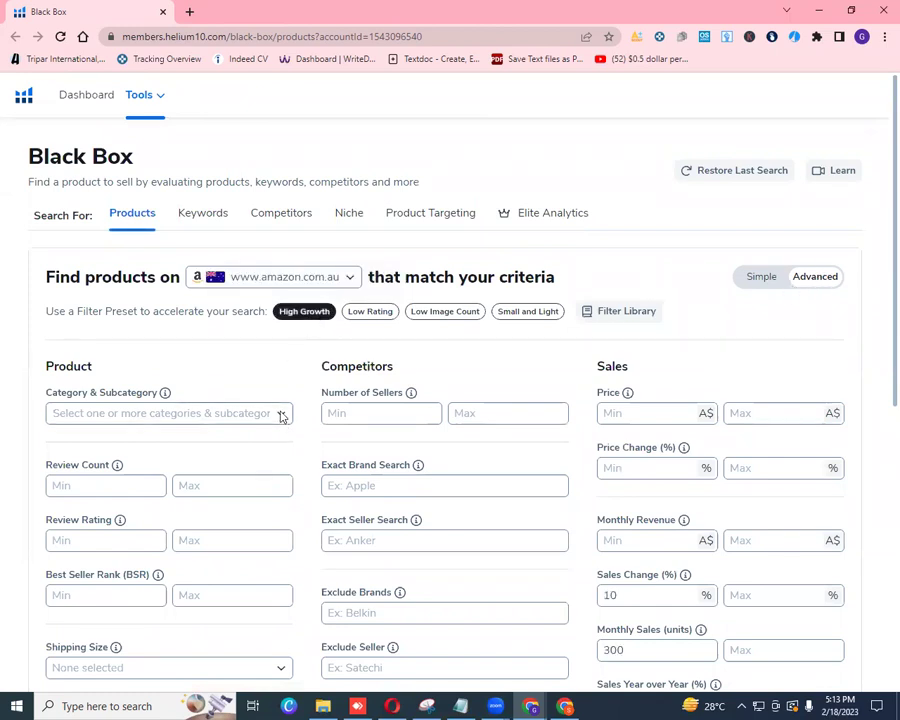
- Include every category in the Category & Subcategory filter for the Australian marketplace search
{"action": "left_click", "coordinate": [281, 415]}
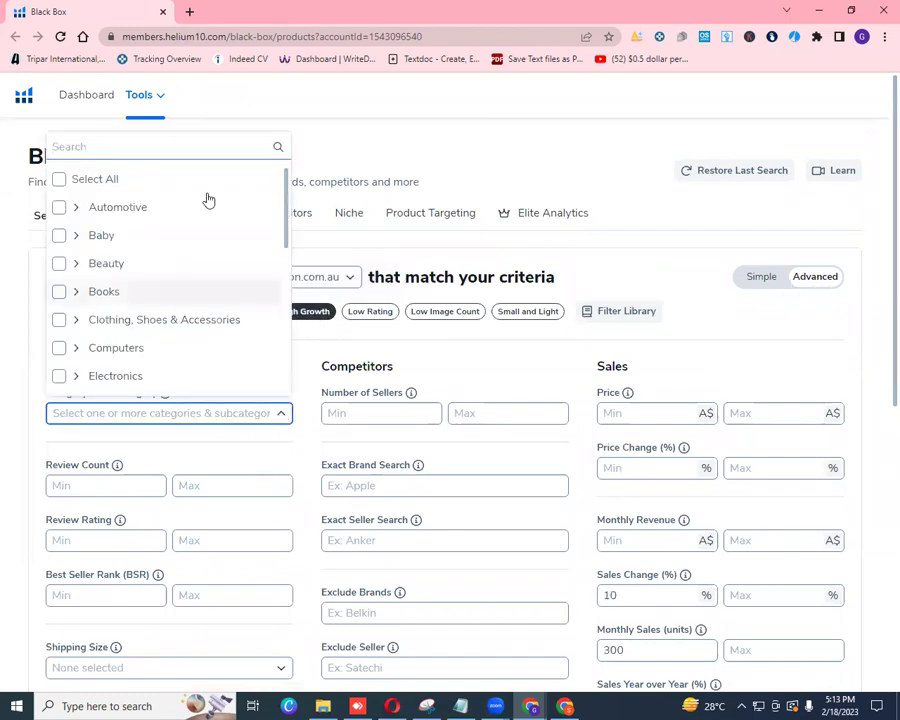
{"action": "left_click", "coordinate": [92, 182]}
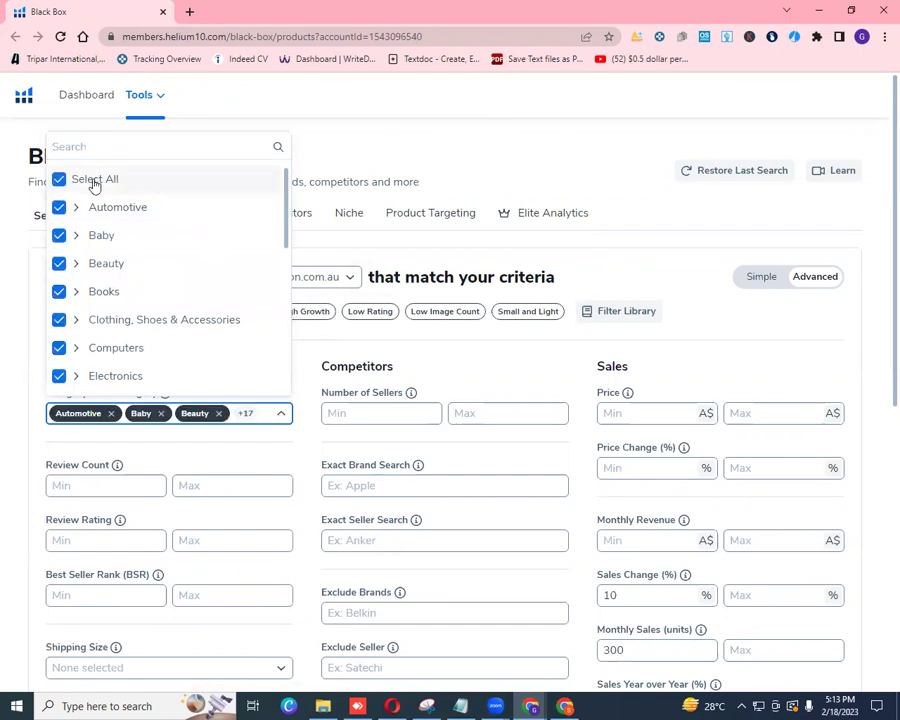
{"action": "left_click", "coordinate": [391, 413]}
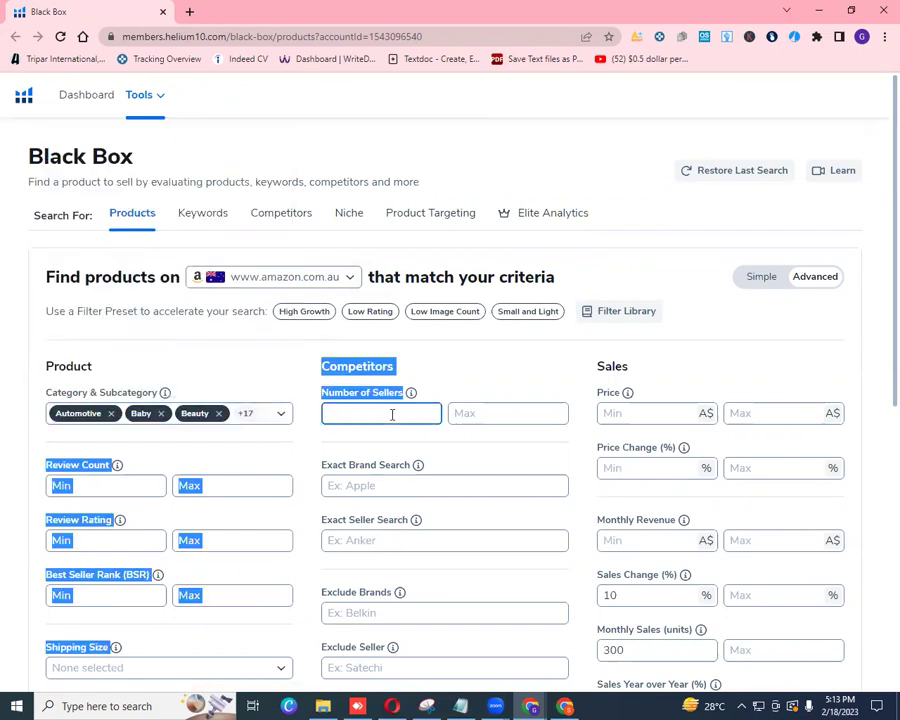
- Try to fill in the Number of Sellers range and the minimum Review Count
{"action": "left_click", "coordinate": [393, 414]}
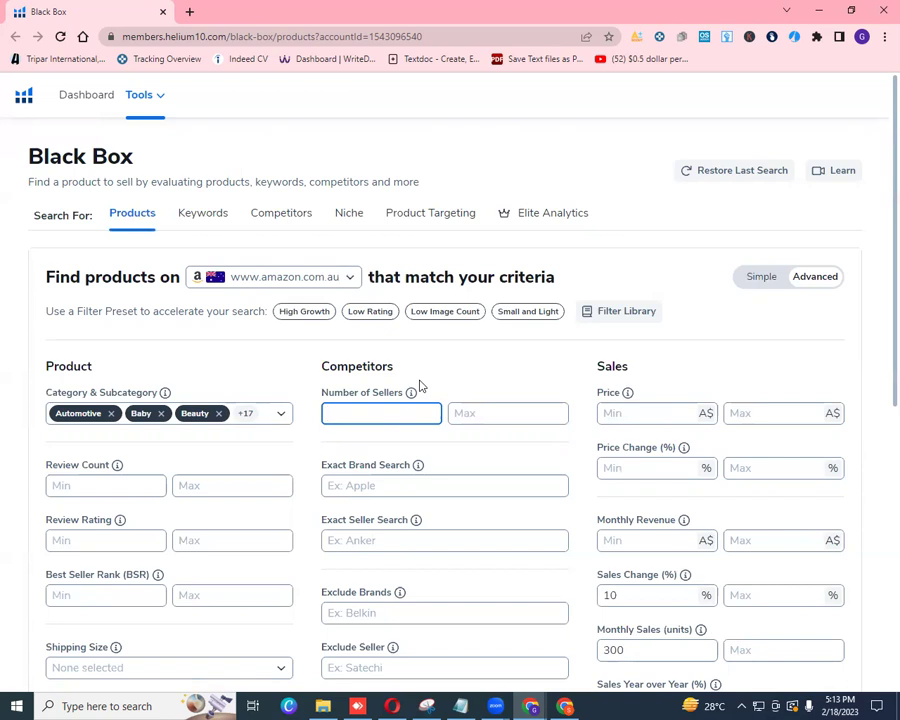
{"action": "left_click", "coordinate": [456, 417]}
{"action": "left_click", "coordinate": [383, 413]}
{"action": "left_click", "coordinate": [133, 485]}
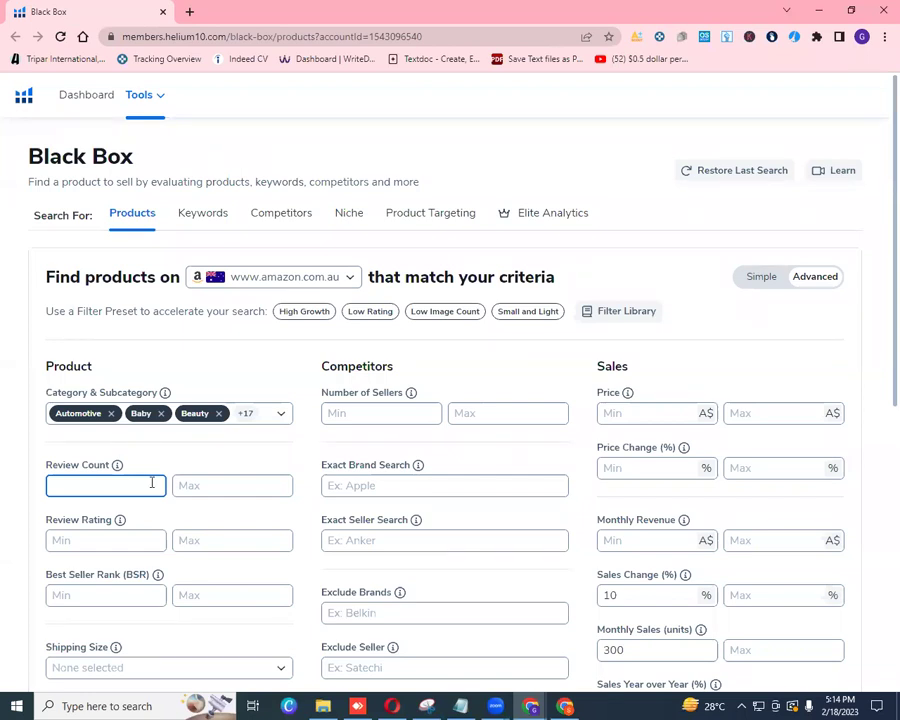
- Close the two New Tab windows, the separate Black Box window and the Helium 10 Dashboard window, keeping only the main multi-tab Chrome window
{"action": "left_click", "coordinate": [532, 706]}
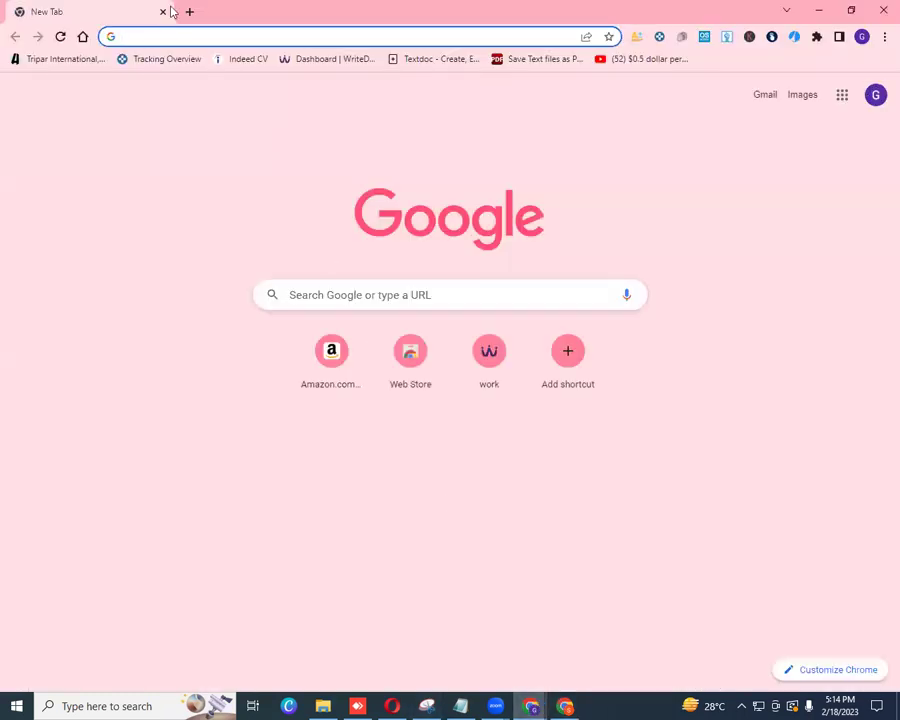
{"action": "left_click", "coordinate": [535, 705]}
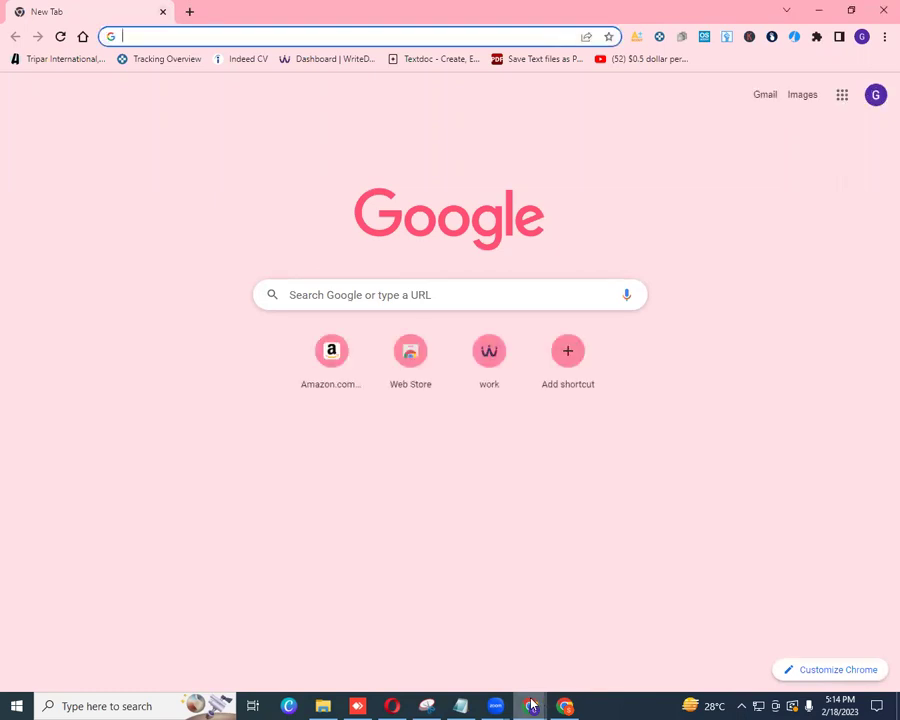
{"action": "mouse_move", "coordinate": [533, 706]}
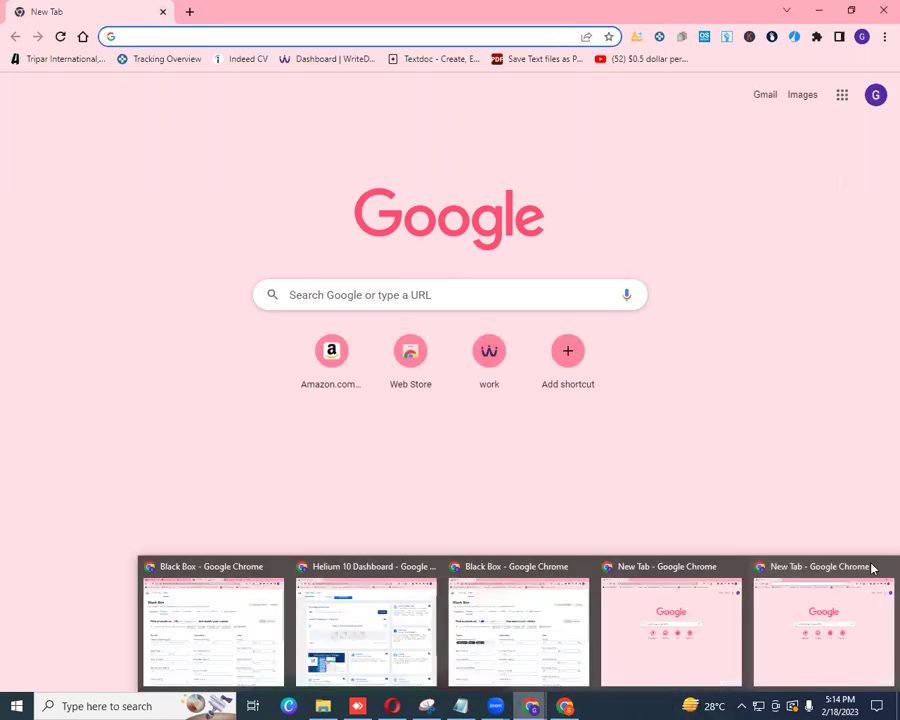
{"action": "left_click", "coordinate": [882, 565]}
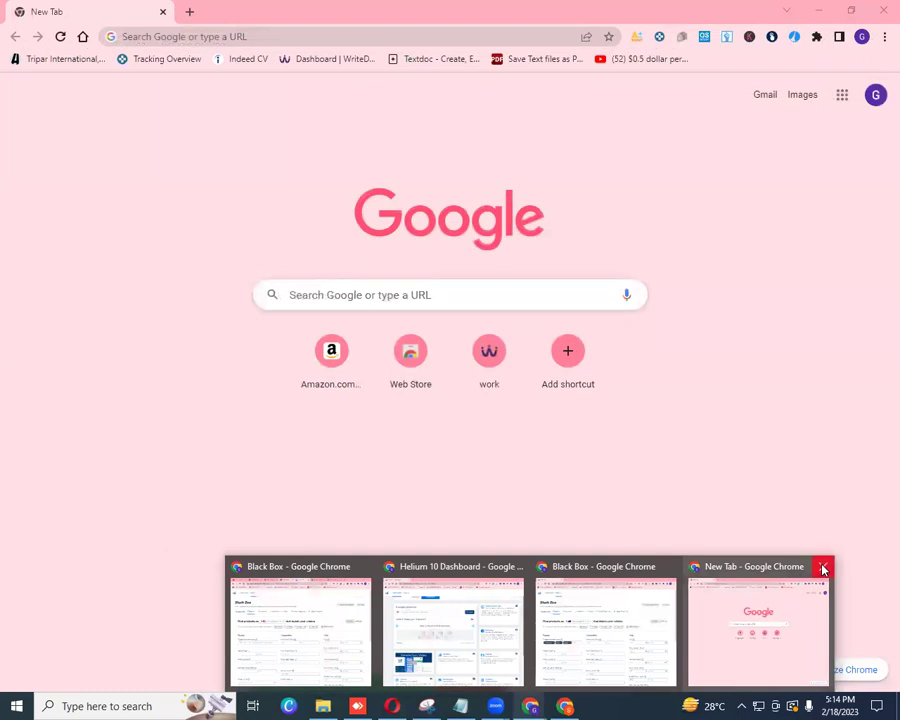
{"action": "left_click", "coordinate": [824, 568]}
{"action": "left_click", "coordinate": [750, 568]}
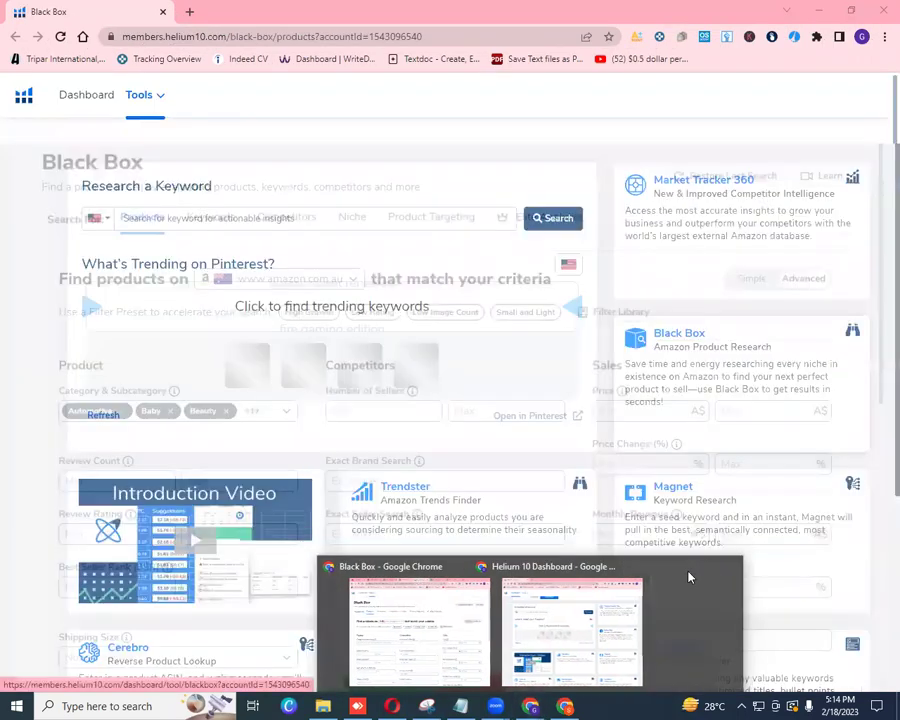
{"action": "left_click", "coordinate": [670, 568]}
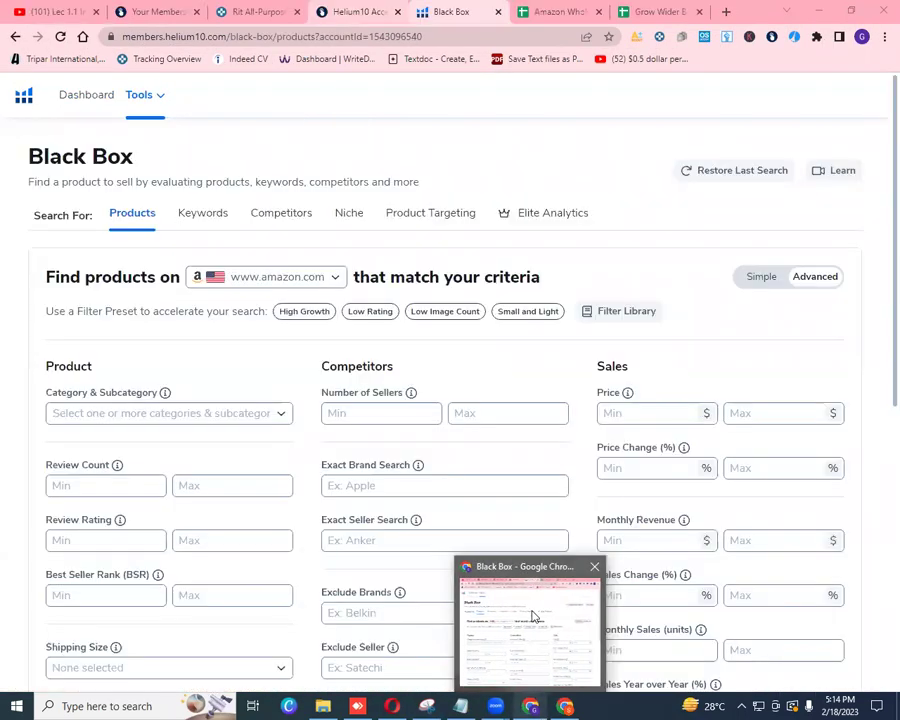
{"action": "left_click", "coordinate": [60, 37]}
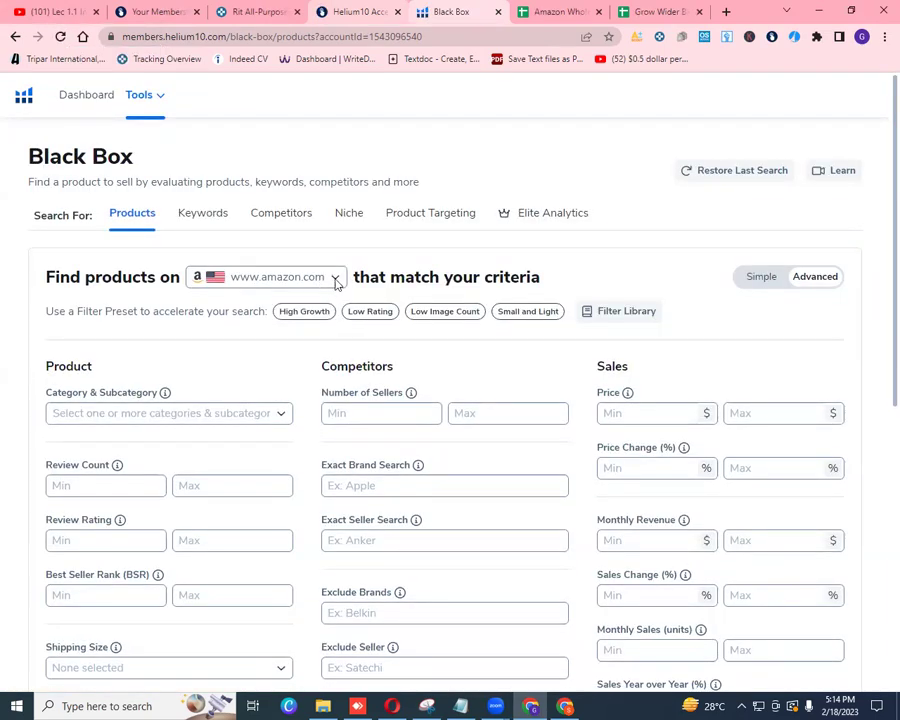
{"action": "left_click", "coordinate": [337, 279]}
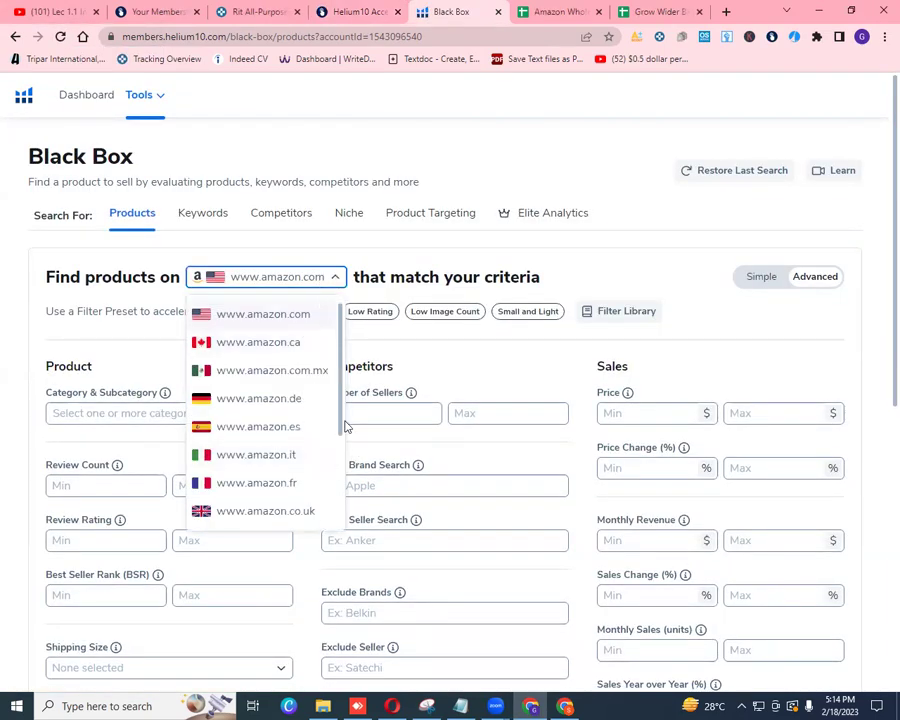
{"action": "left_click_drag", "start_coordinate": [341, 425], "coordinate": [330, 490]}
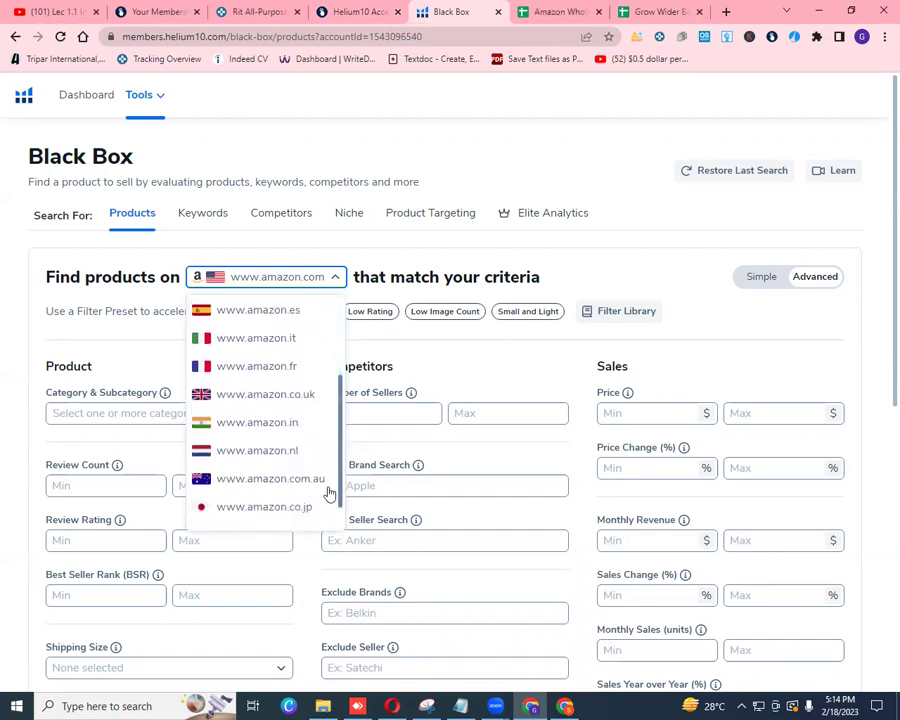
{"action": "left_click", "coordinate": [310, 481]}
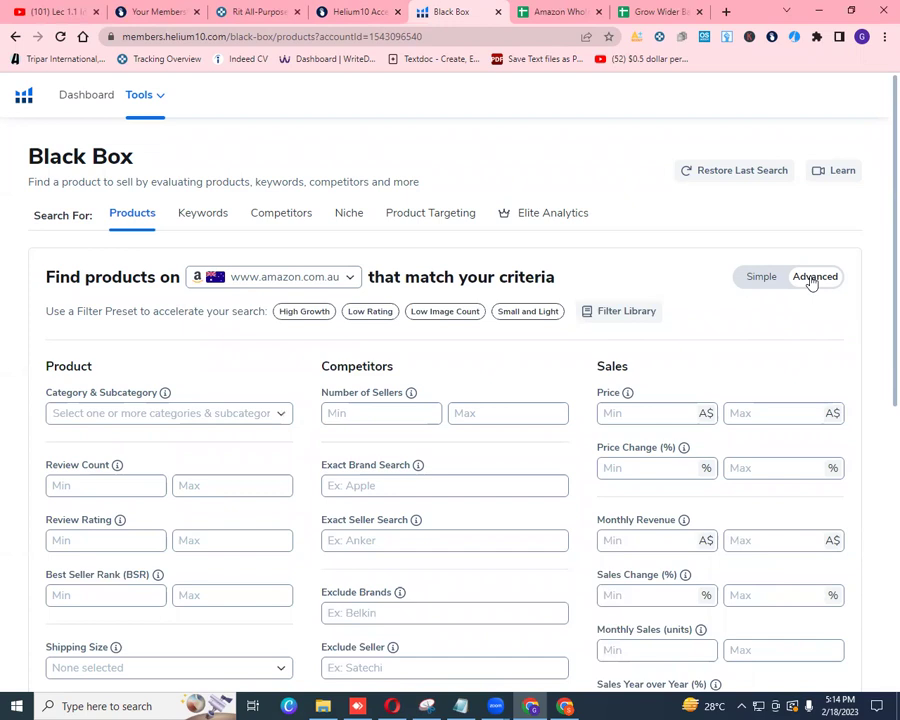
{"action": "left_click", "coordinate": [296, 313]}
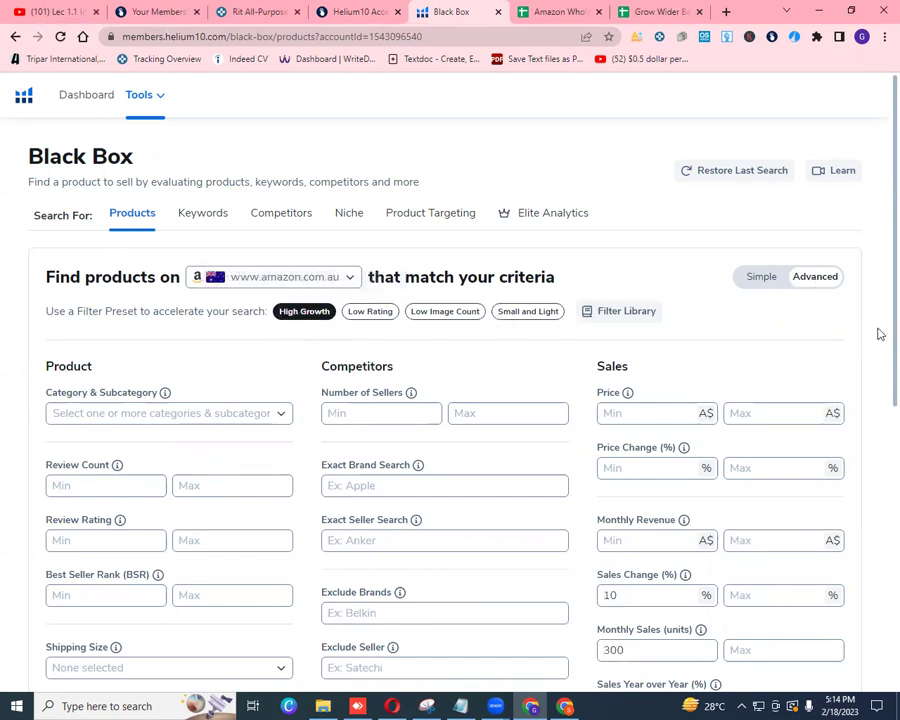
- Select all categories in the Category & Subcategory filter and close its list
{"action": "scroll", "coordinate": [875, 424], "scroll_direction": "down", "scroll_amount": 3}
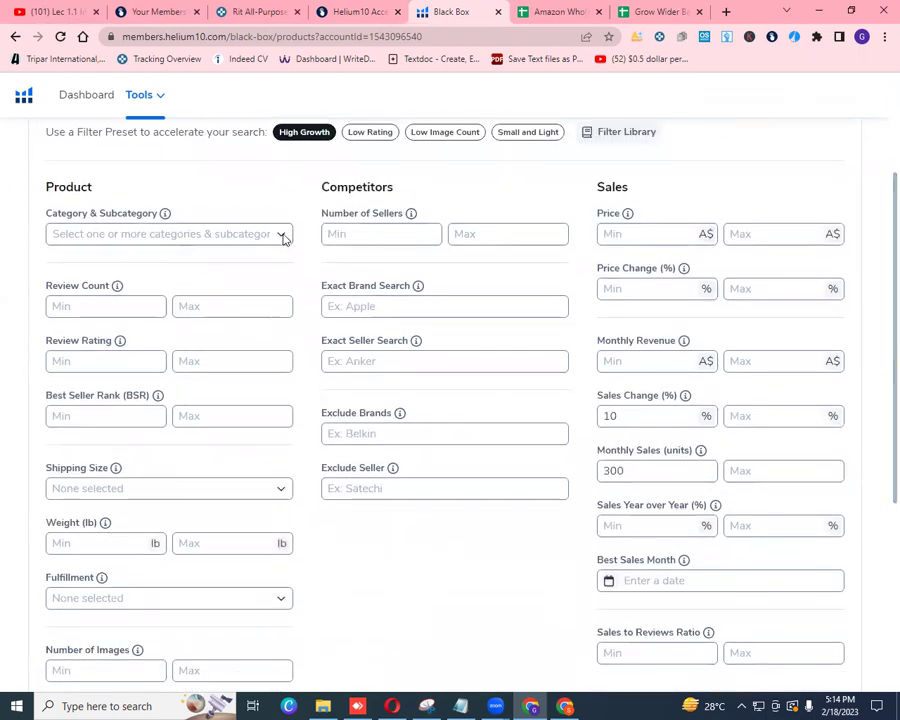
{"action": "left_click", "coordinate": [283, 235]}
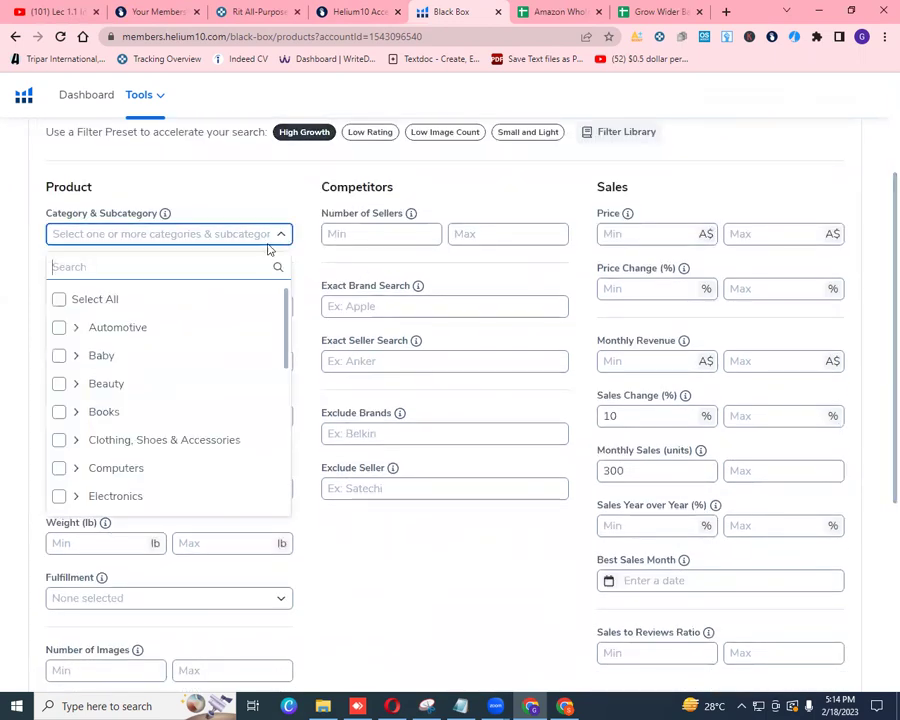
{"action": "left_click", "coordinate": [60, 300]}
{"action": "triple_click", "coordinate": [24, 312]}
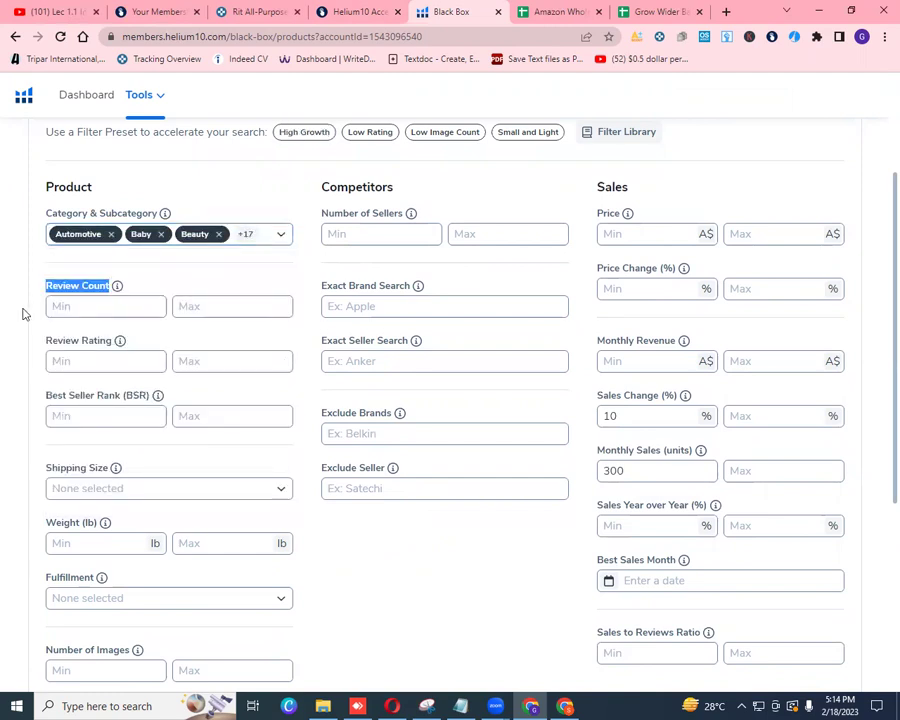
- Try to enter a minimum Number of Sellers, then reload the Black Box page and try that field again
{"action": "left_click", "coordinate": [374, 232], "text": "shift"}
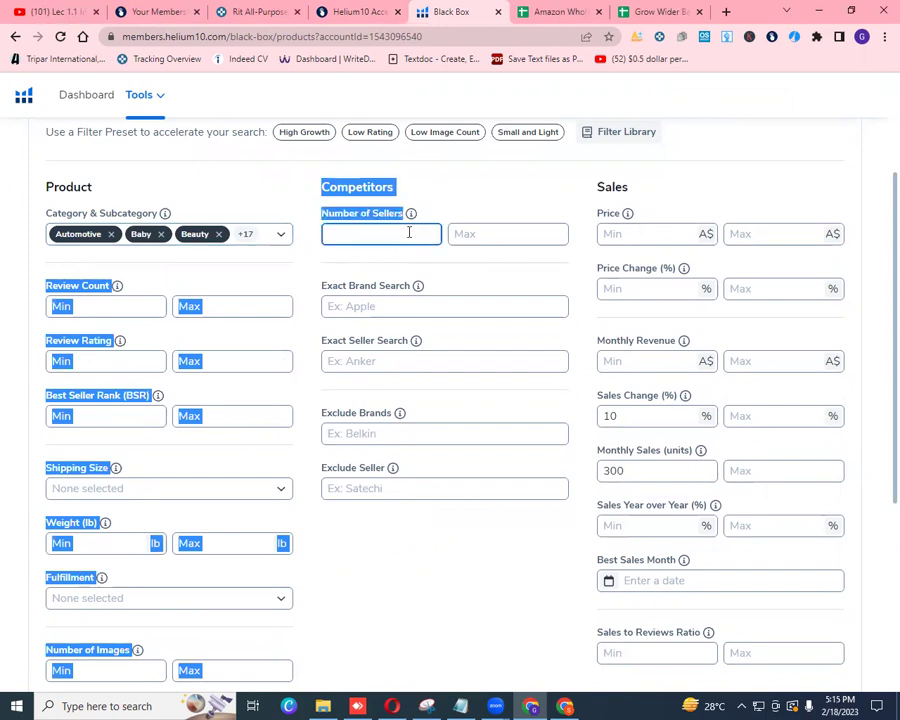
{"action": "left_click", "coordinate": [434, 181], "text": "shift"}
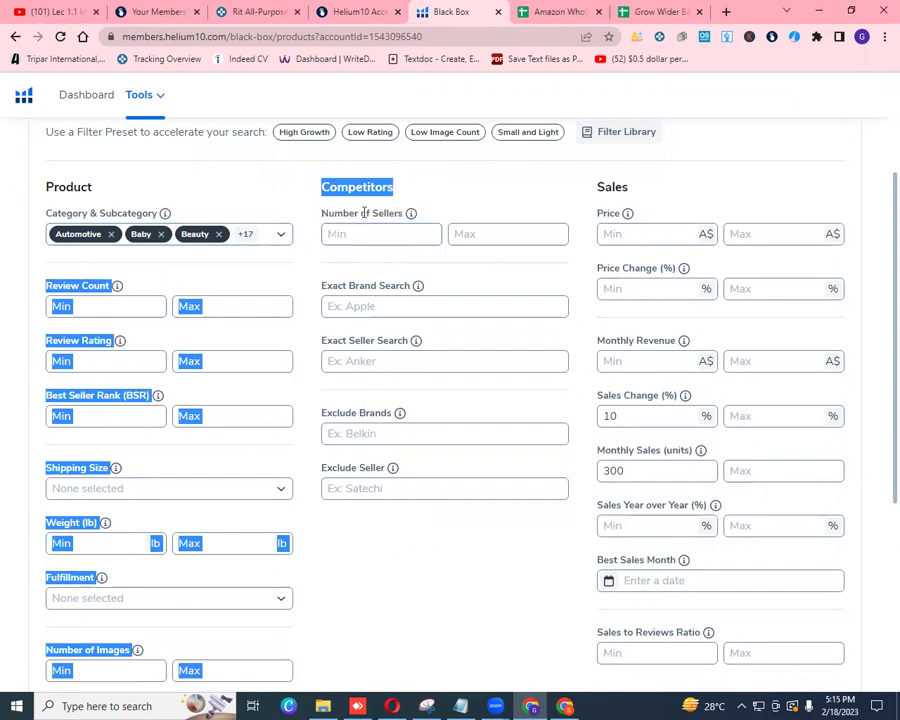
{"action": "left_click", "coordinate": [400, 232], "text": "shift"}
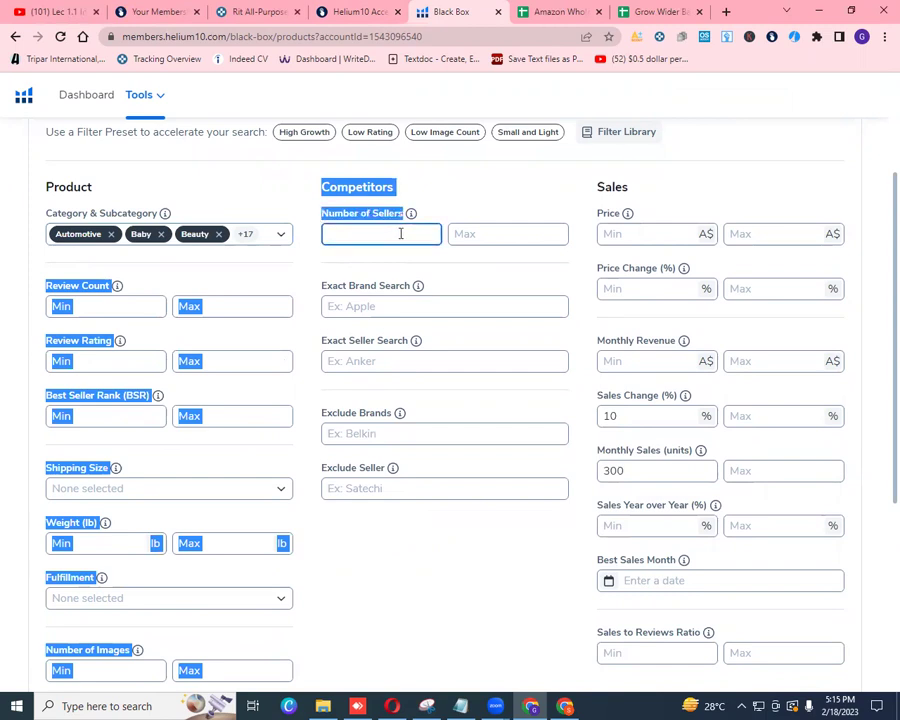
{"action": "left_click", "coordinate": [301, 281], "text": "shift"}
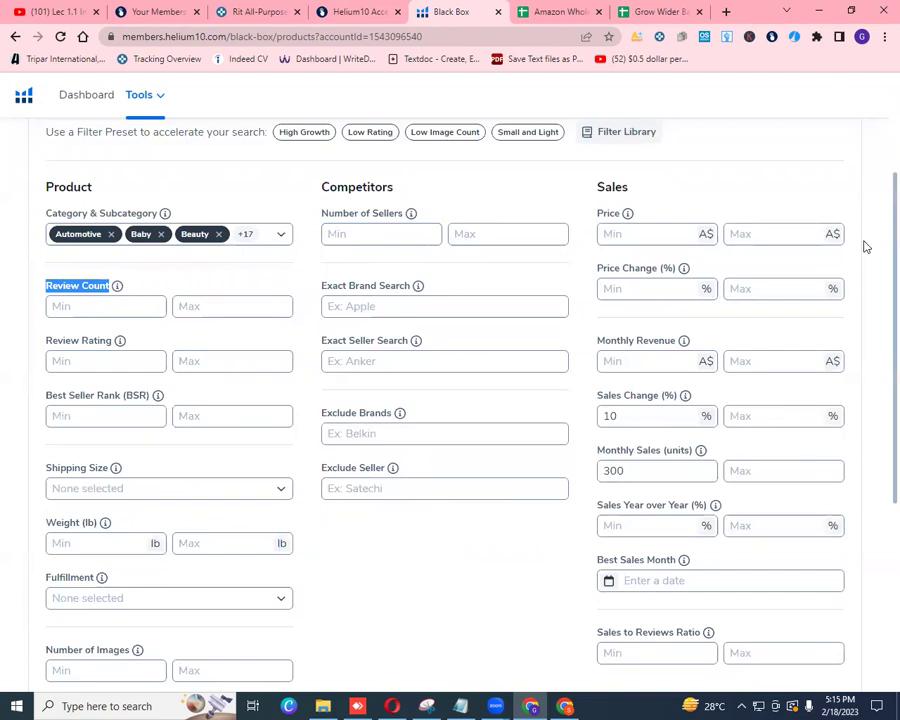
{"action": "scroll", "coordinate": [876, 200], "scroll_direction": "up", "scroll_amount": 3}
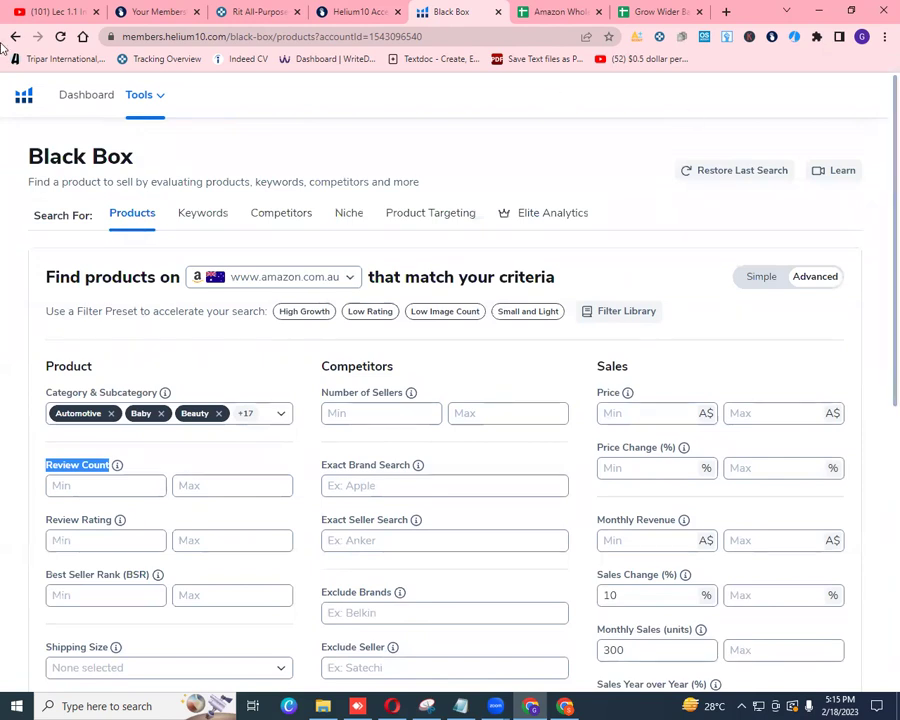
{"action": "left_click", "coordinate": [60, 37]}
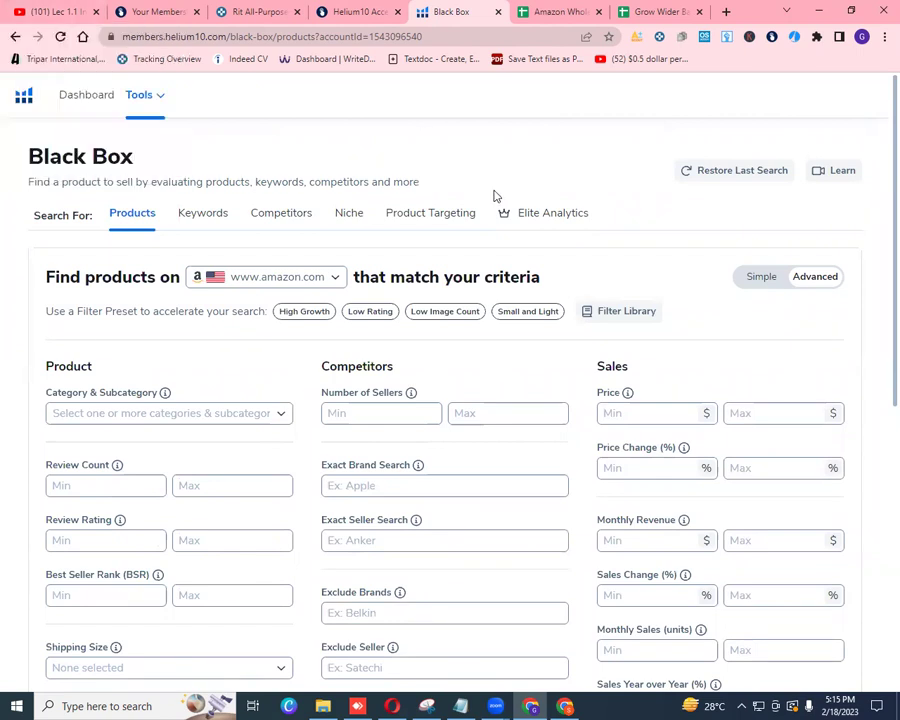
{"action": "left_click", "coordinate": [382, 411]}
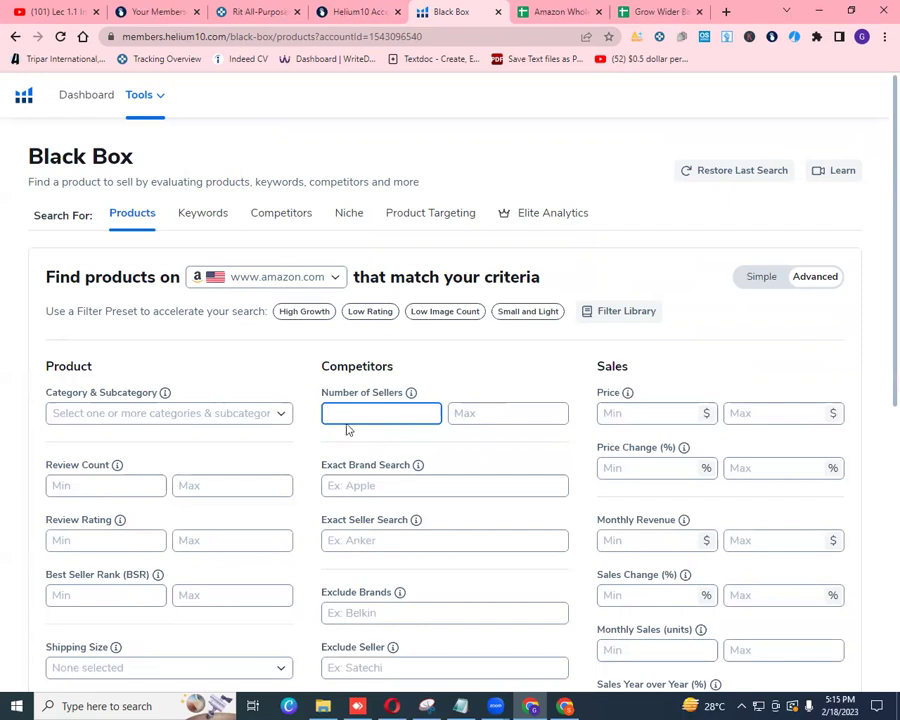
- Close the Black Box tab and reload the Helium10 Access page of AMZ Tool Service
{"action": "left_click", "coordinate": [363, 14]}
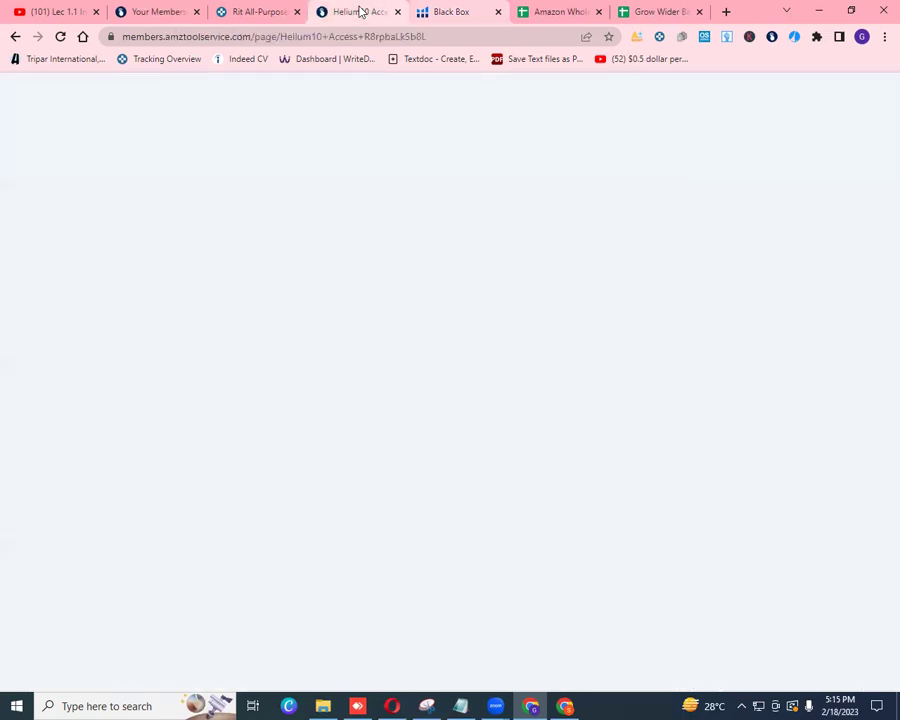
{"action": "left_click", "coordinate": [497, 12]}
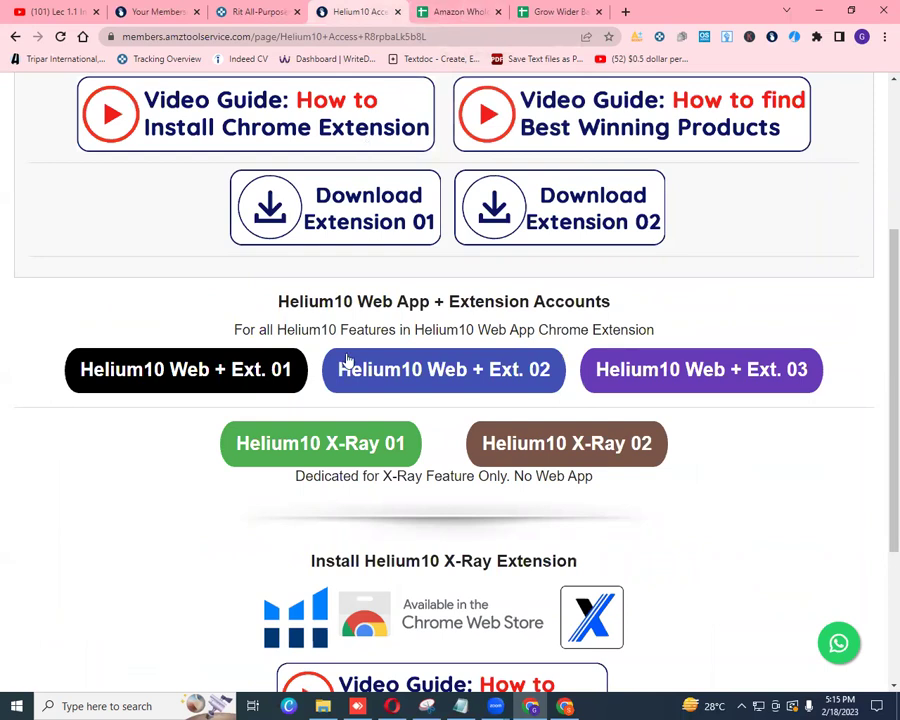
{"action": "left_click", "coordinate": [61, 38]}
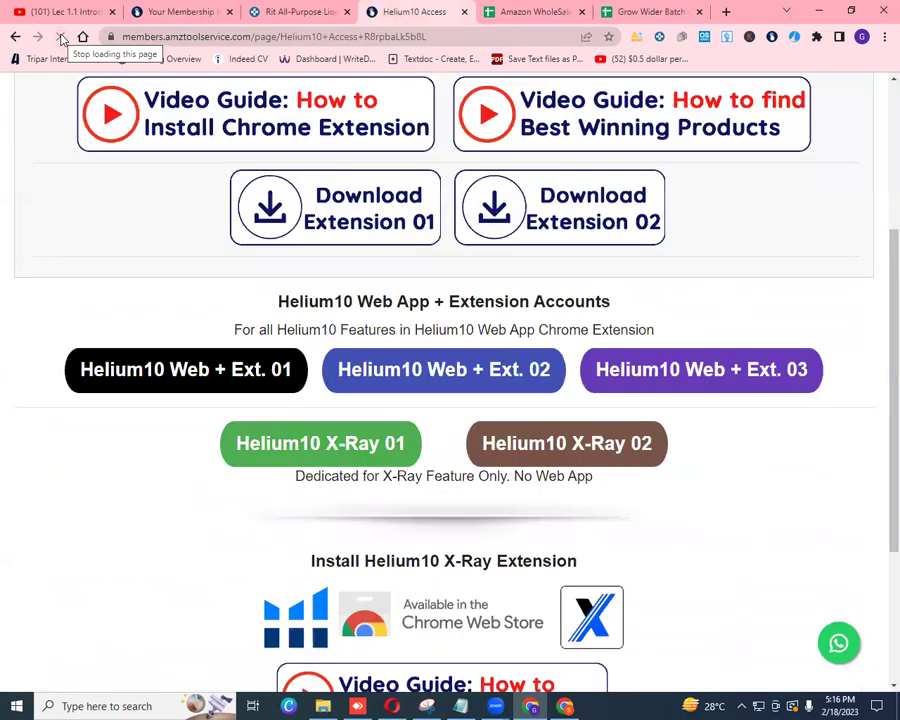
- Try to open Helium 10 through the Web + Ext. 01 and Web + Ext. 02 accounts, closing each opened window
{"action": "left_click", "coordinate": [224, 370]}
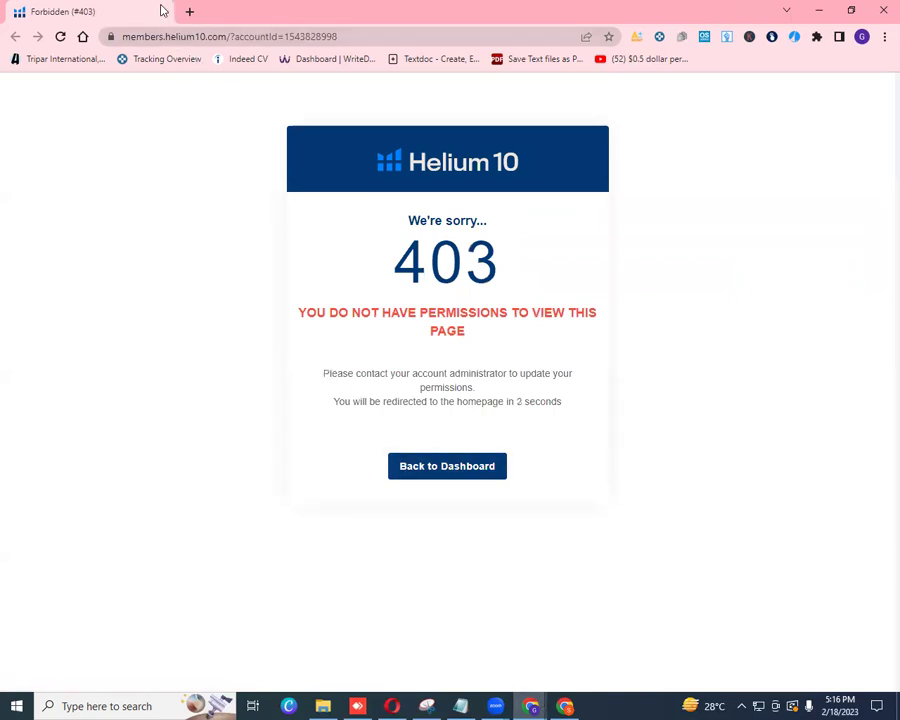
{"action": "left_click", "coordinate": [164, 13]}
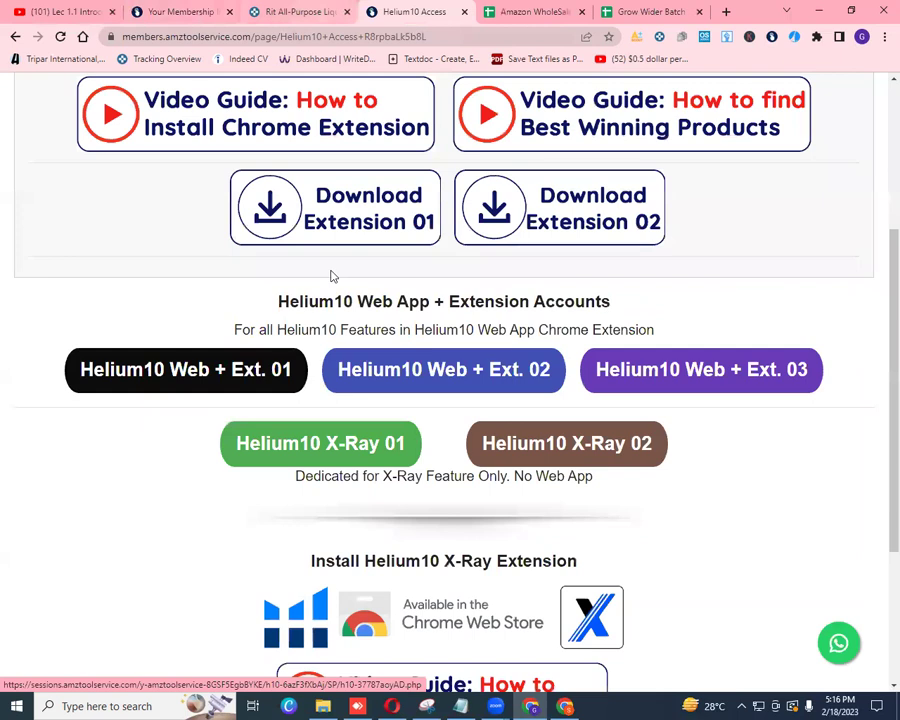
{"action": "left_click", "coordinate": [373, 369]}
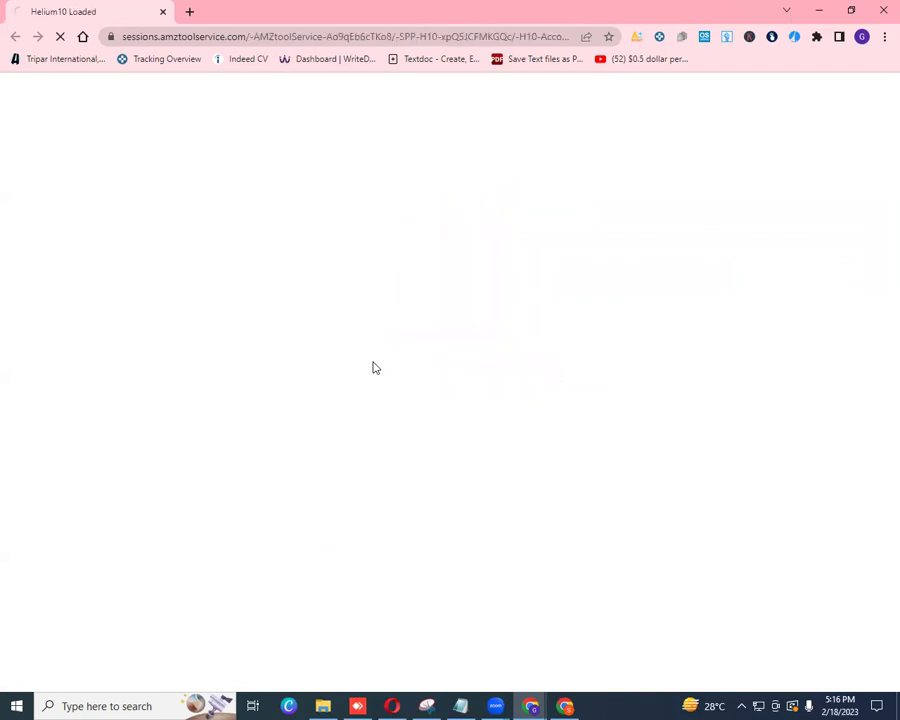
{"action": "left_click", "coordinate": [163, 12]}
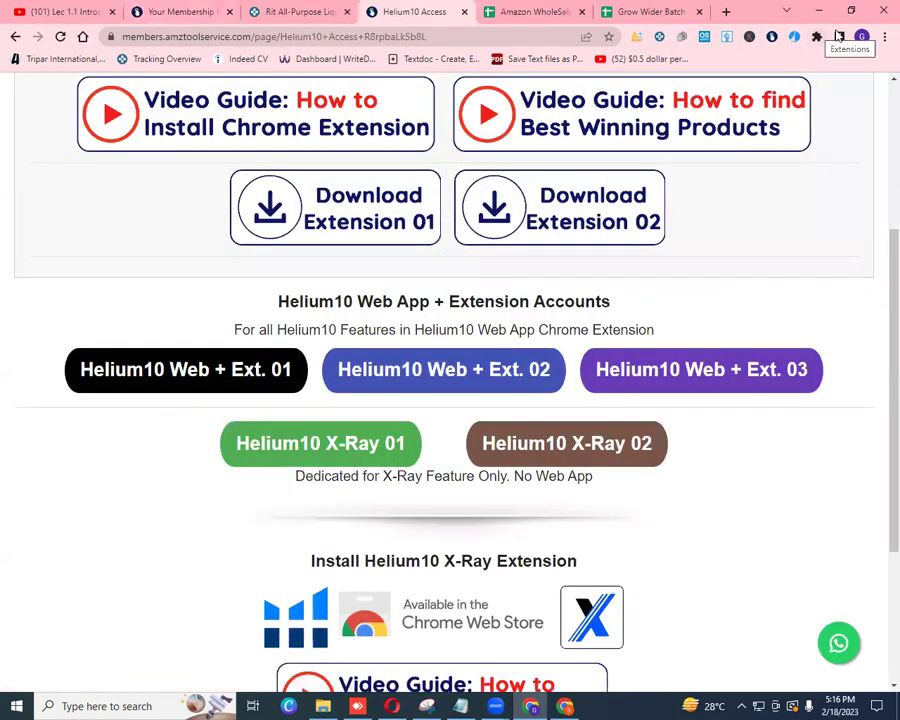
- In Chrome's Appearance settings, turn off the home button and the bookmarks bar
{"action": "left_click", "coordinate": [884, 36]}
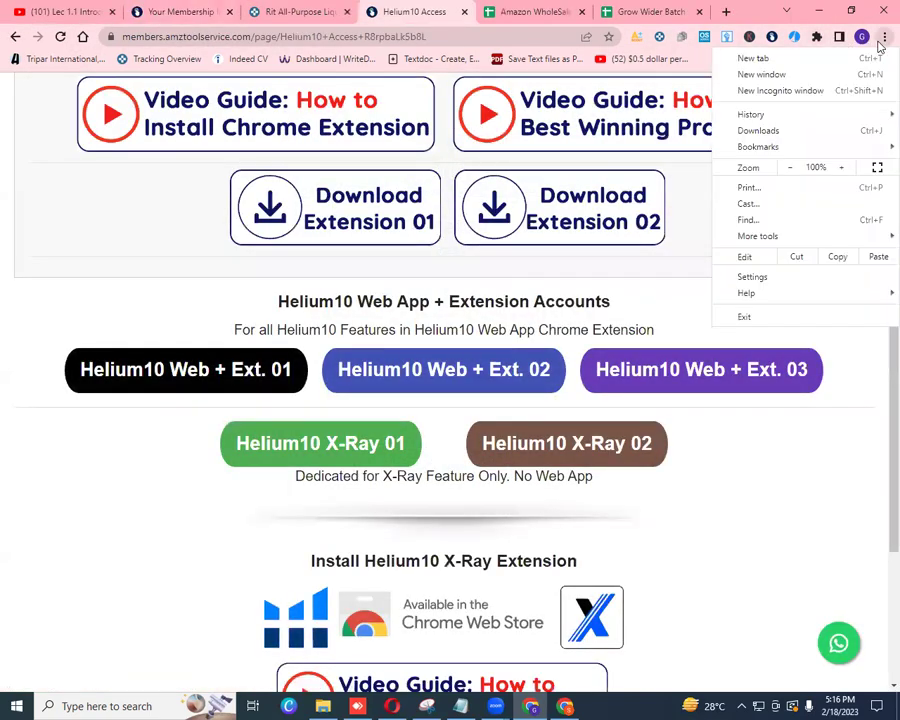
{"action": "left_click", "coordinate": [752, 278]}
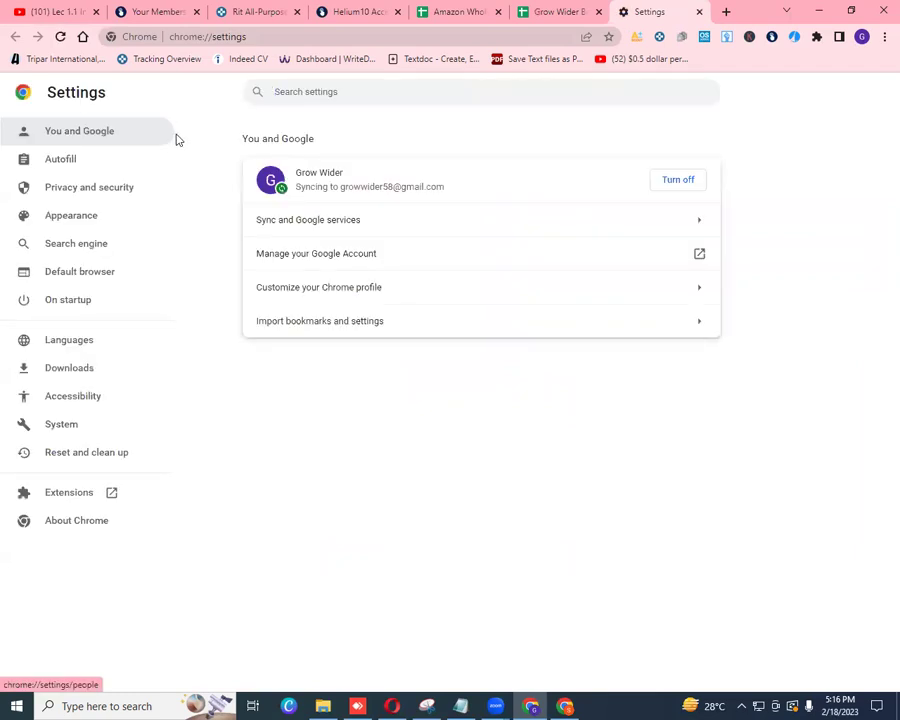
{"action": "left_click", "coordinate": [76, 222]}
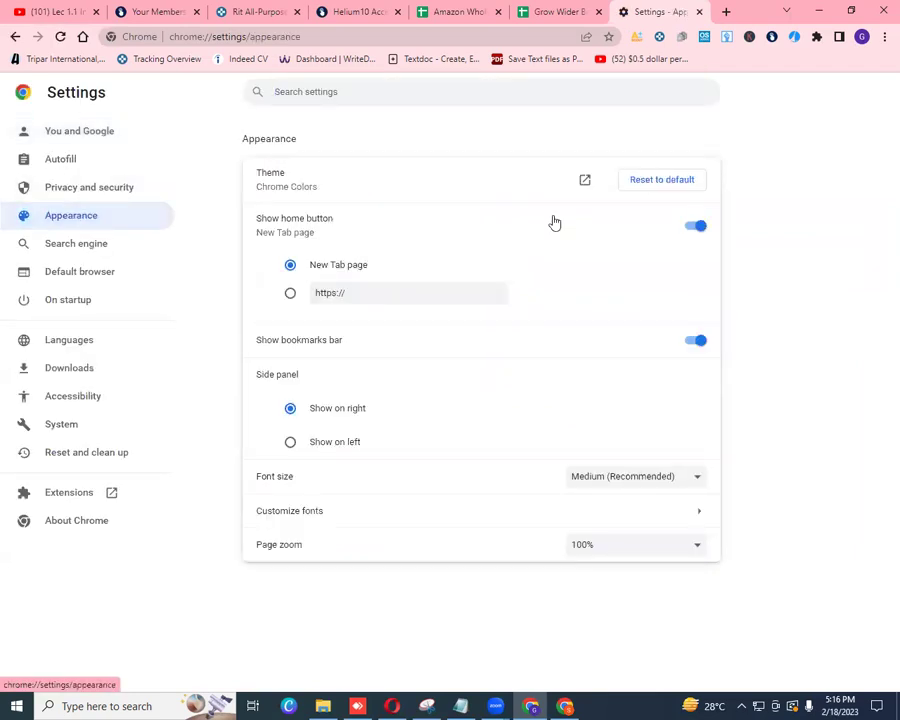
{"action": "left_click", "coordinate": [695, 229], "text": "shift"}
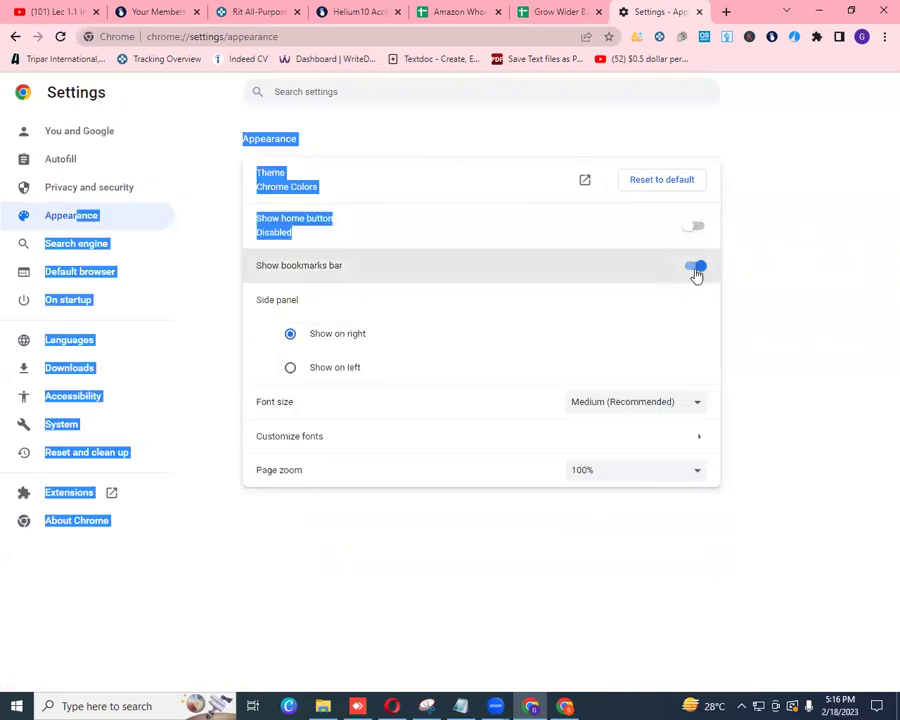
{"action": "left_click", "coordinate": [695, 270], "text": "shift"}
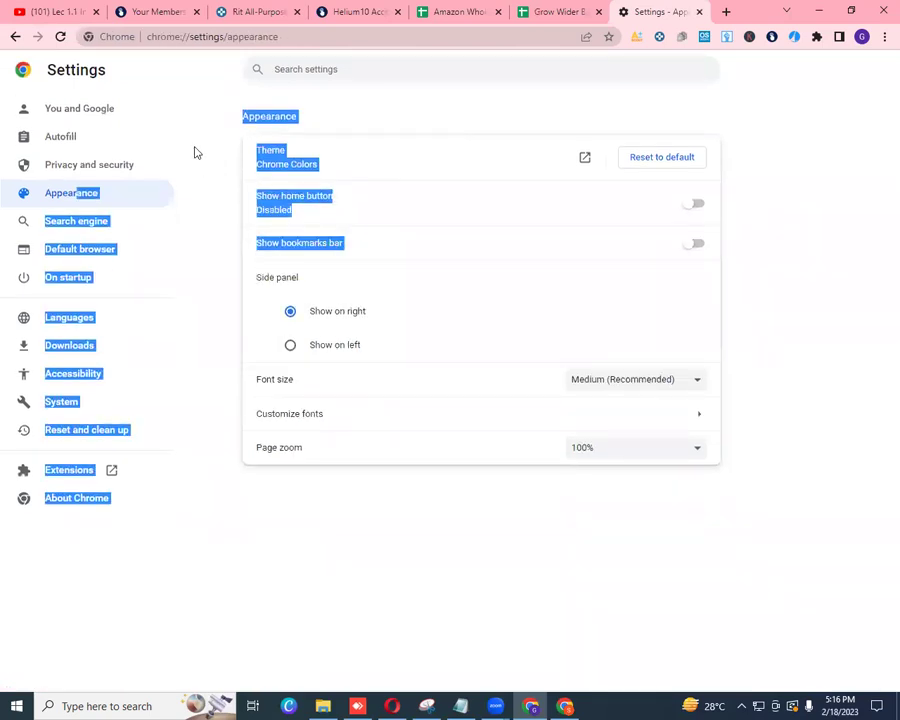
- Look through Chrome's Search engine, Default browser, You and Google, On startup, Appearance, and Privacy and security settings
{"action": "left_click", "coordinate": [174, 165]}
{"action": "left_click", "coordinate": [170, 195]}
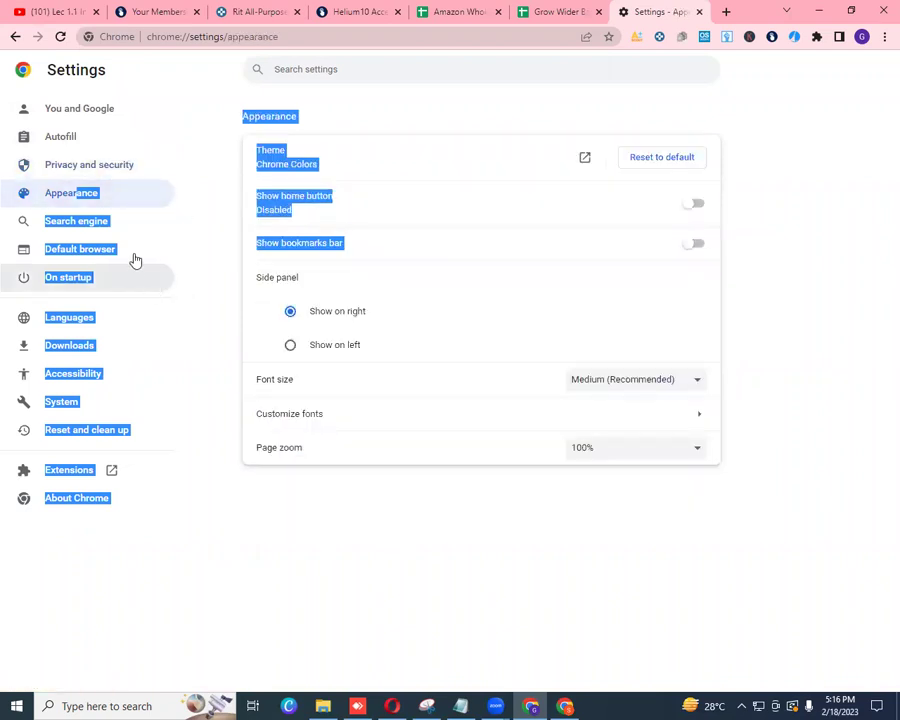
{"action": "left_click", "coordinate": [79, 227]}
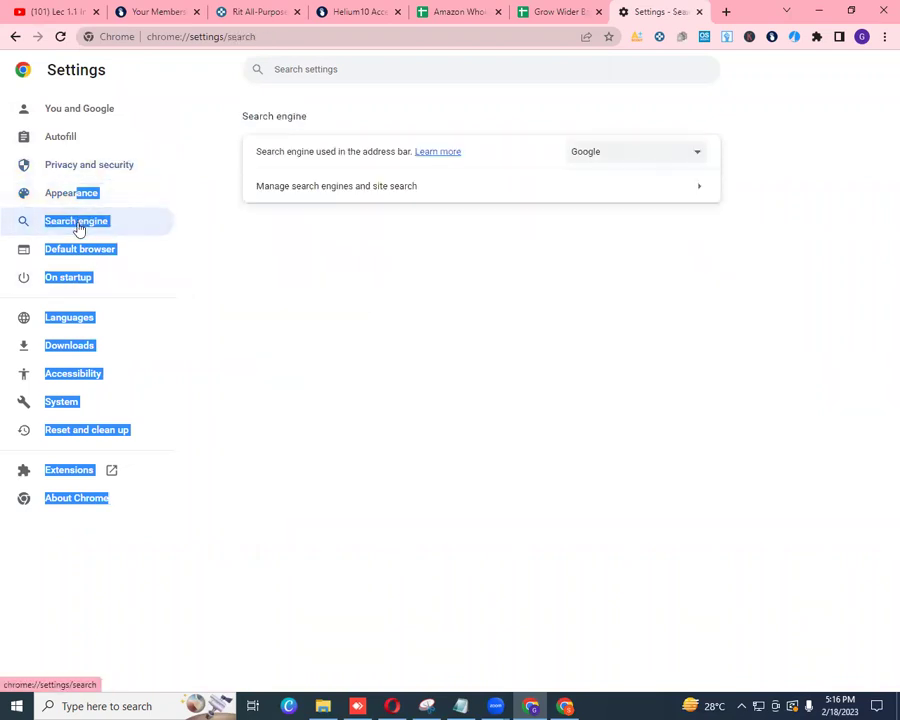
{"action": "left_click", "coordinate": [81, 255]}
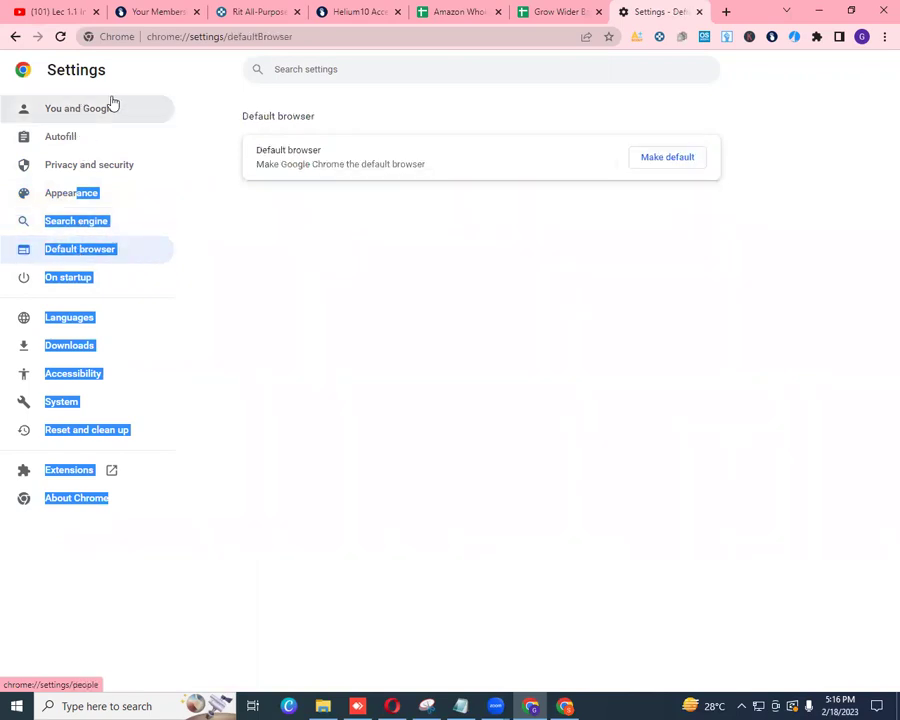
{"action": "left_click", "coordinate": [165, 112]}
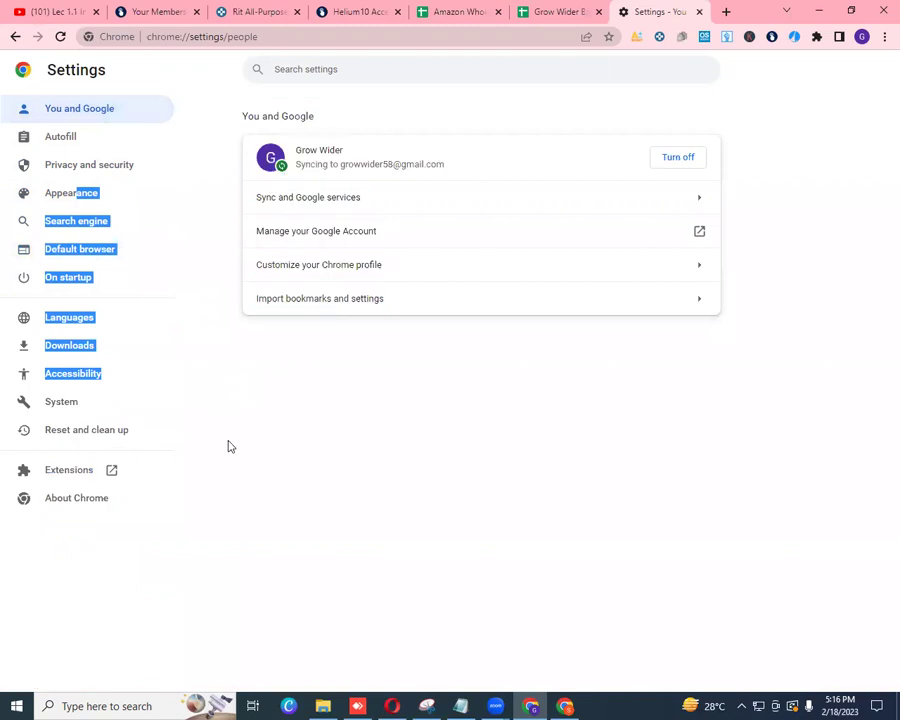
{"action": "left_click_drag", "start_coordinate": [229, 446], "coordinate": [229, 446]}
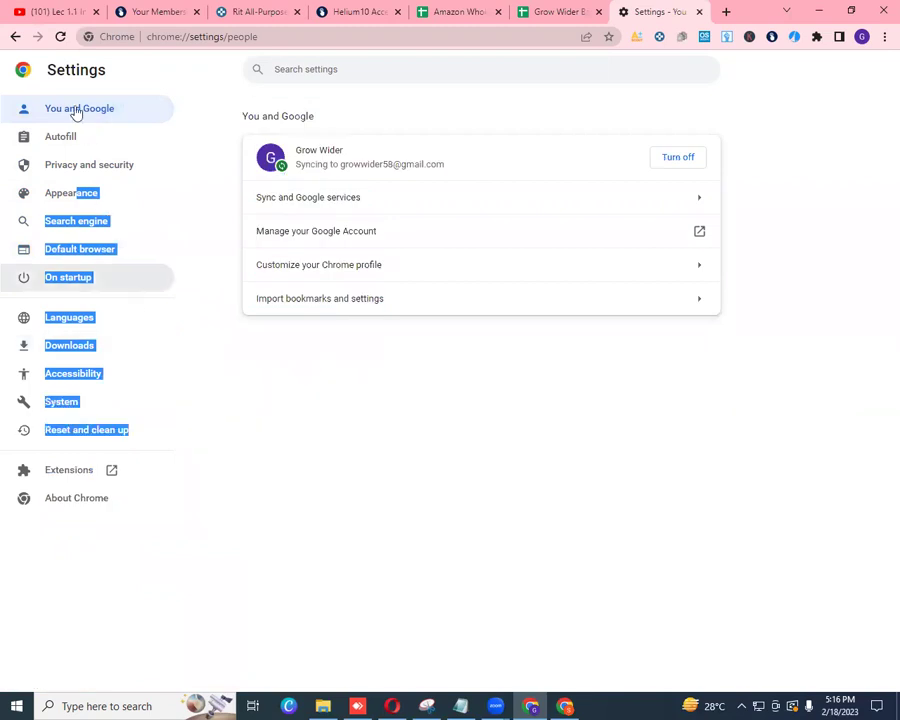
{"action": "left_click", "coordinate": [14, 38]}
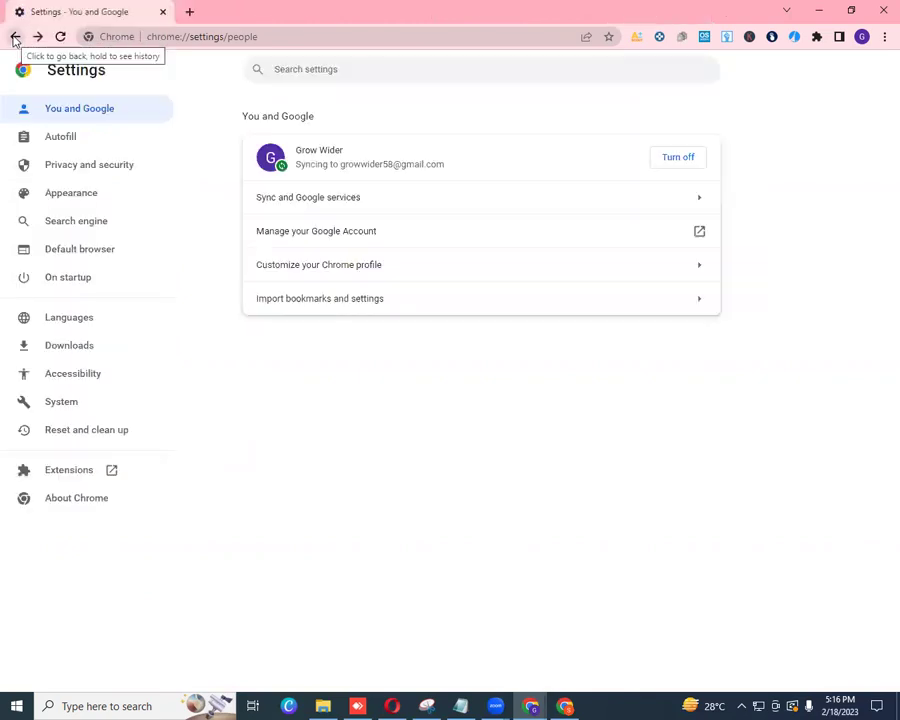
{"action": "left_click", "coordinate": [82, 280]}
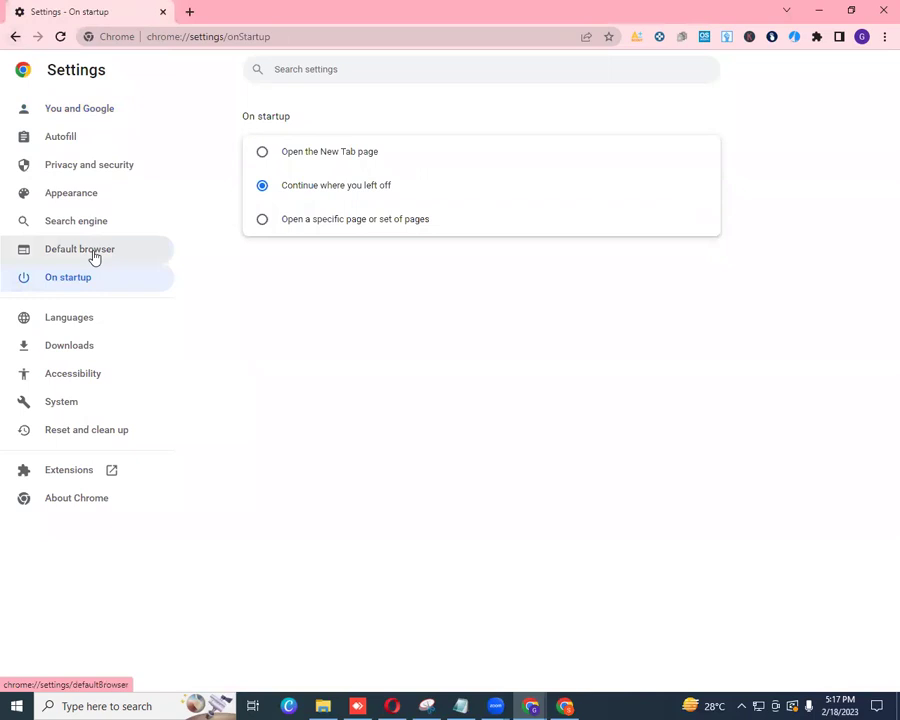
{"action": "left_click", "coordinate": [93, 256]}
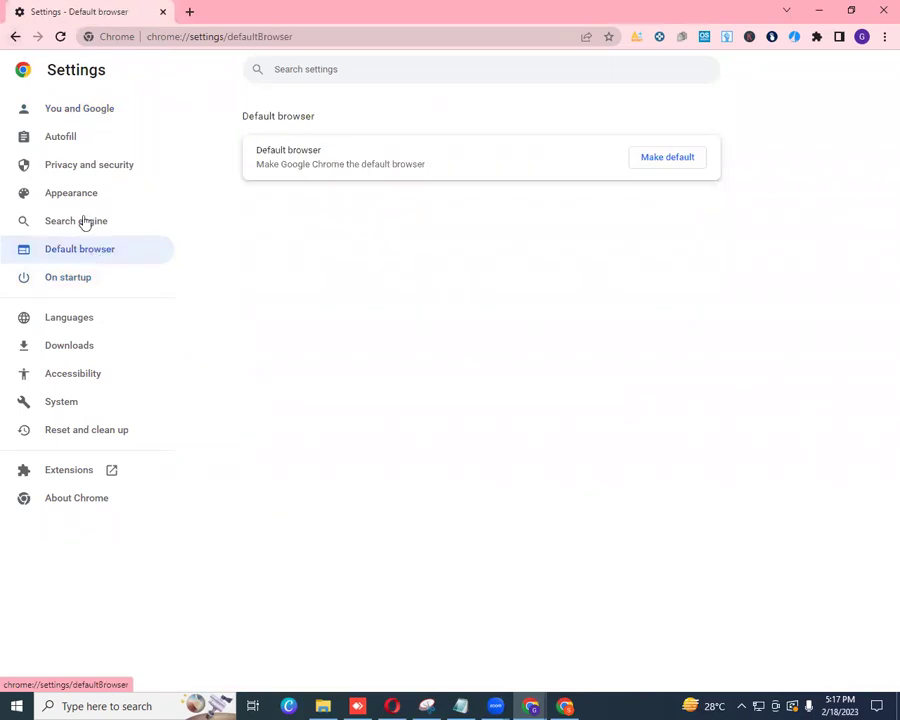
{"action": "left_click", "coordinate": [85, 227]}
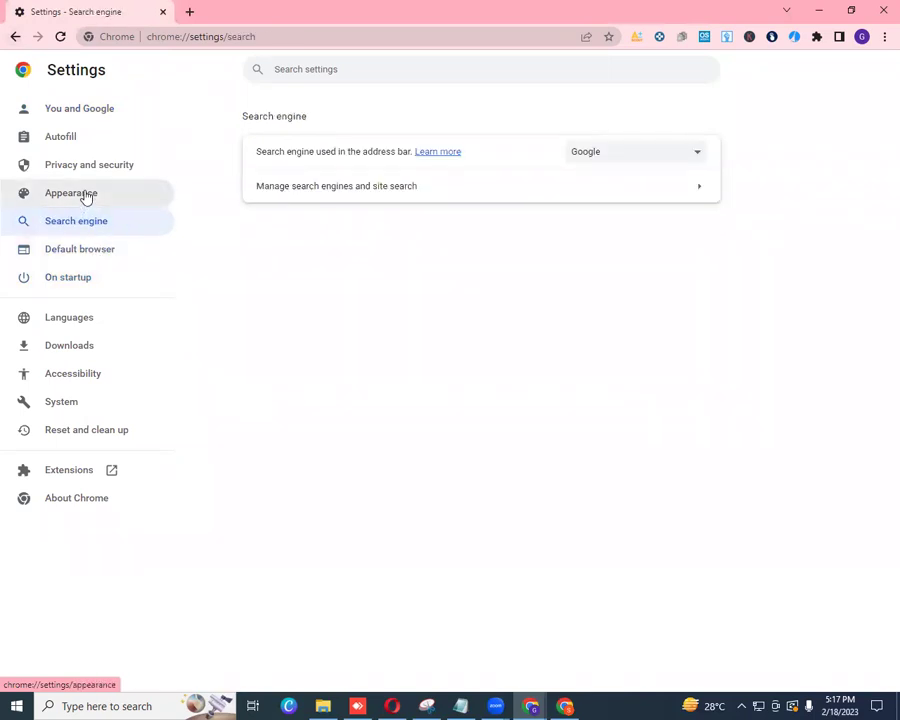
{"action": "left_click", "coordinate": [85, 196]}
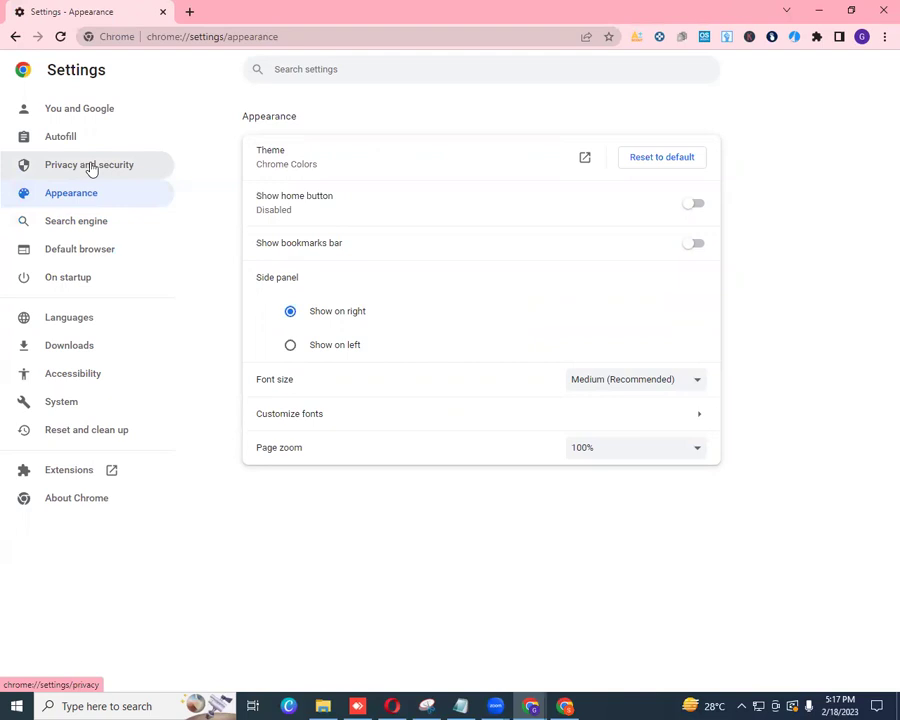
{"action": "left_click", "coordinate": [91, 167]}
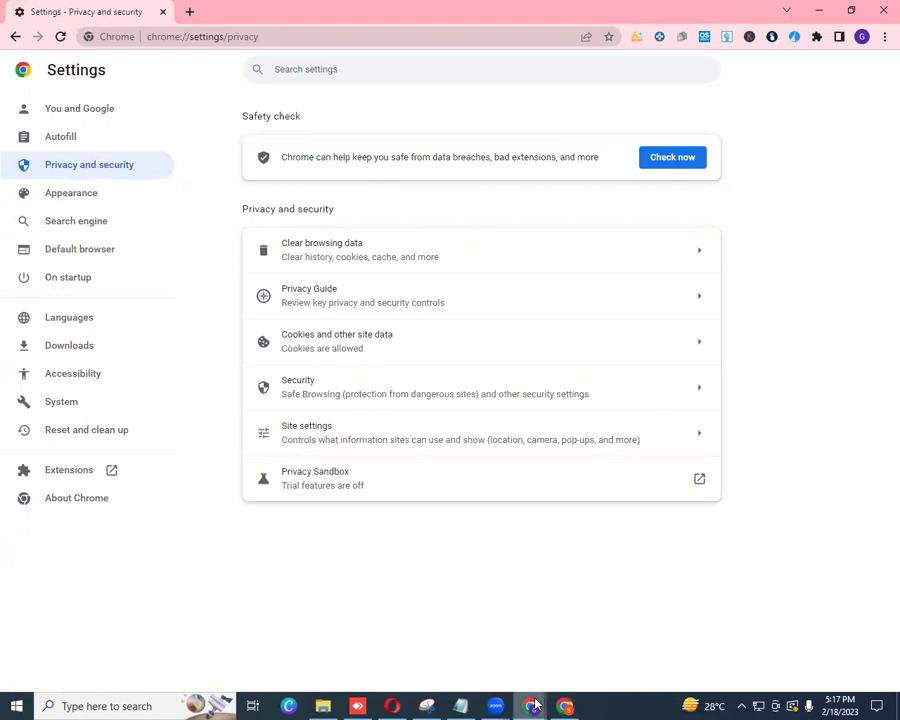
- Close the separate Chrome Settings window and the remaining Settings tab
{"action": "mouse_move", "coordinate": [536, 706]}
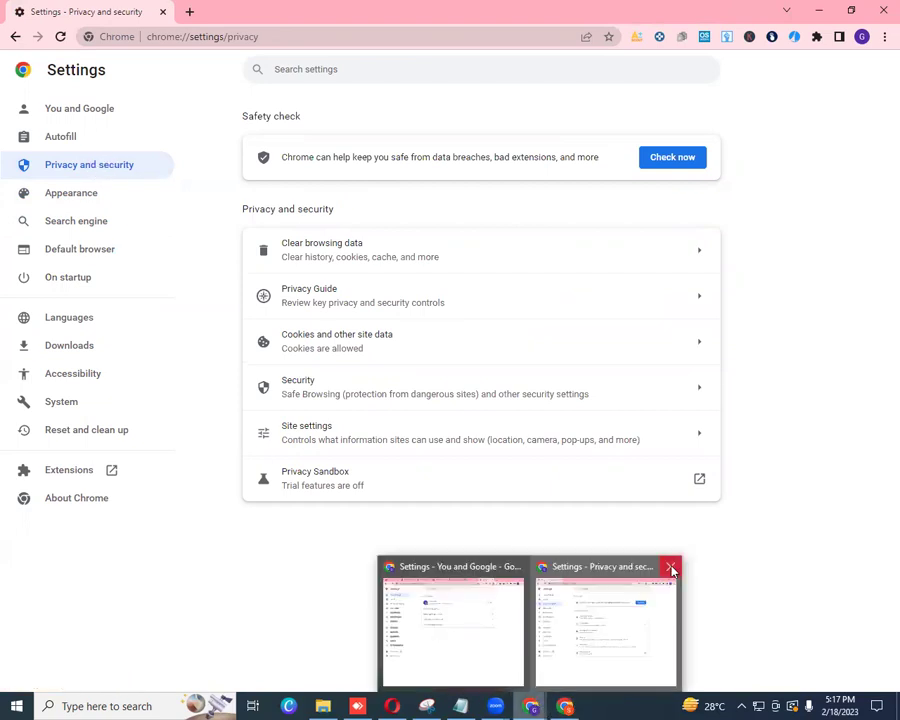
{"action": "left_click", "coordinate": [670, 568]}
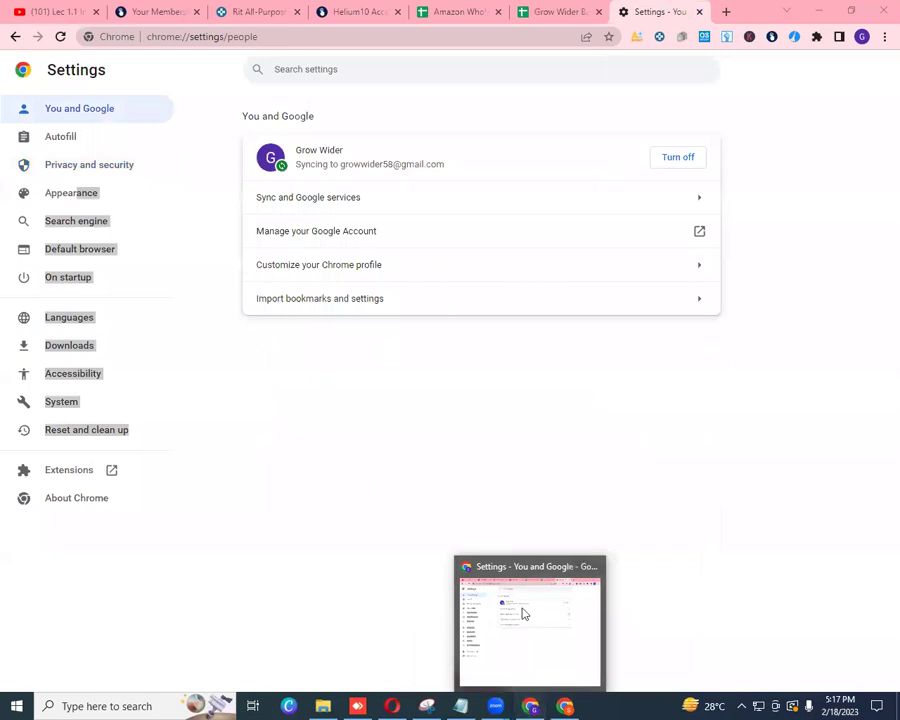
{"action": "left_click", "coordinate": [687, 332], "text": "shift"}
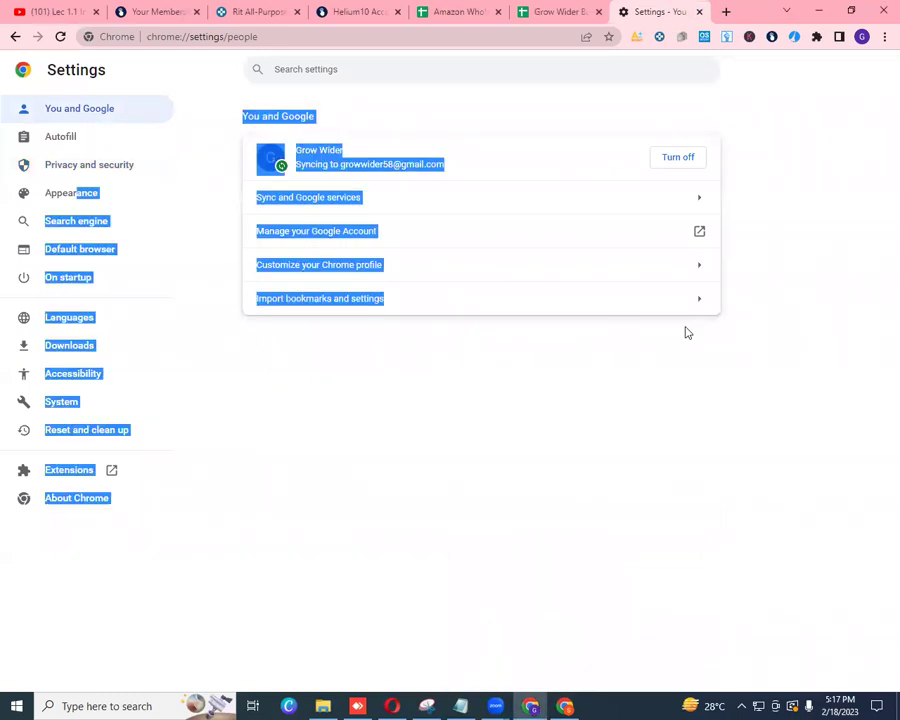
{"action": "left_click", "coordinate": [699, 11]}
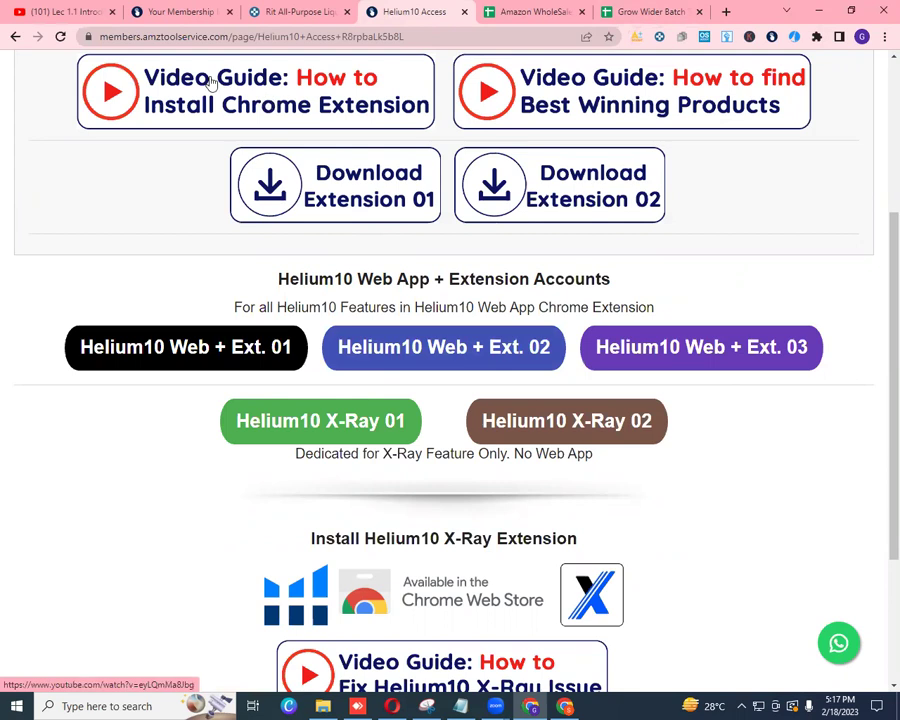
- Reload the Helium10 Access page and the membership page of AMZ Tool Service, checking both for loading
{"action": "left_click", "coordinate": [60, 36]}
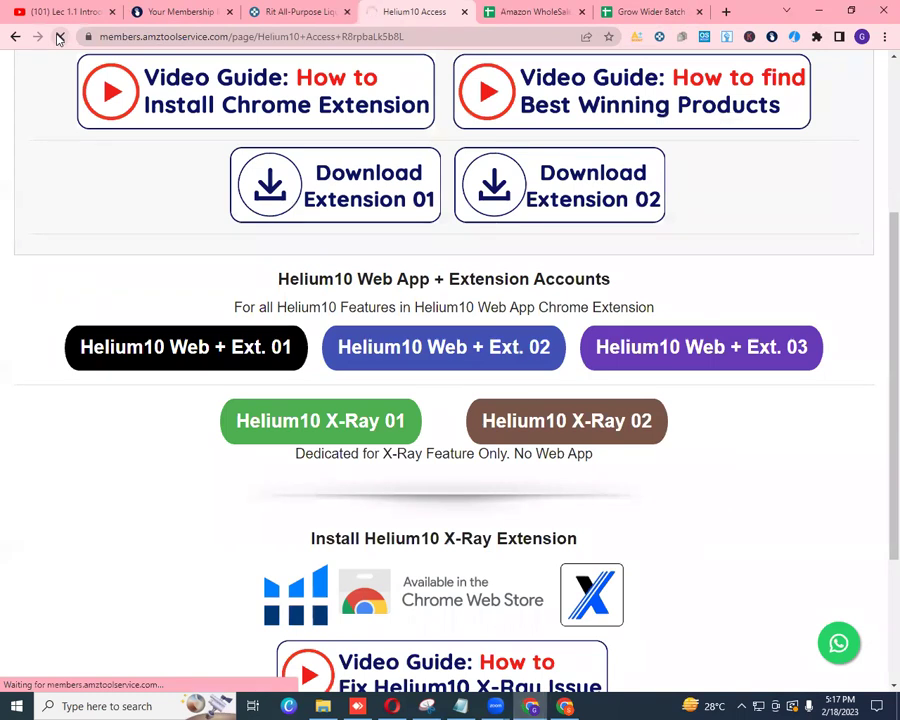
{"action": "left_click", "coordinate": [170, 17]}
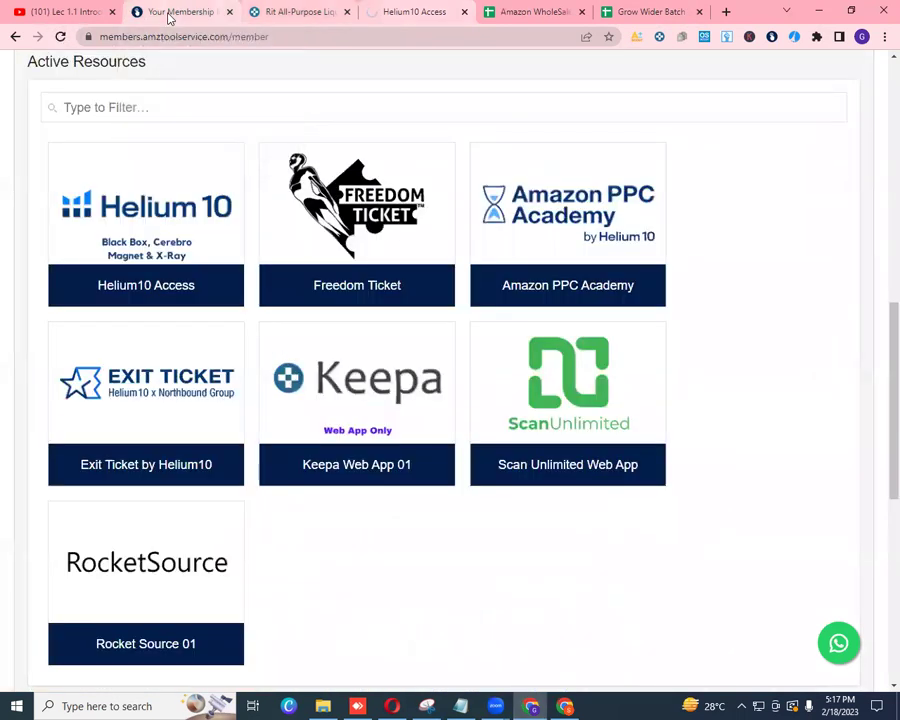
{"action": "left_click", "coordinate": [60, 38]}
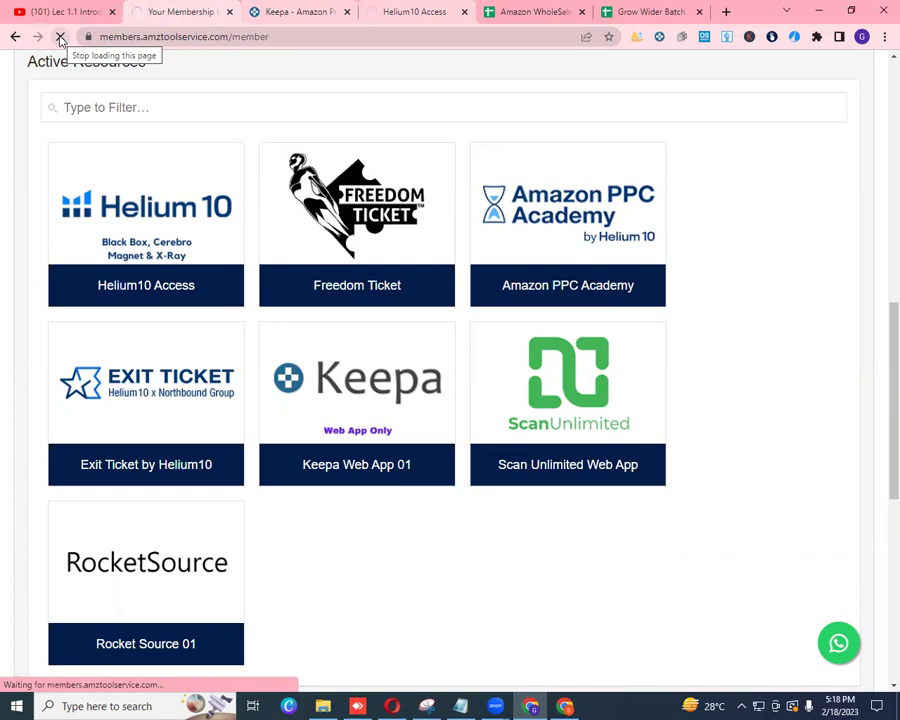
{"action": "left_click", "coordinate": [391, 13]}
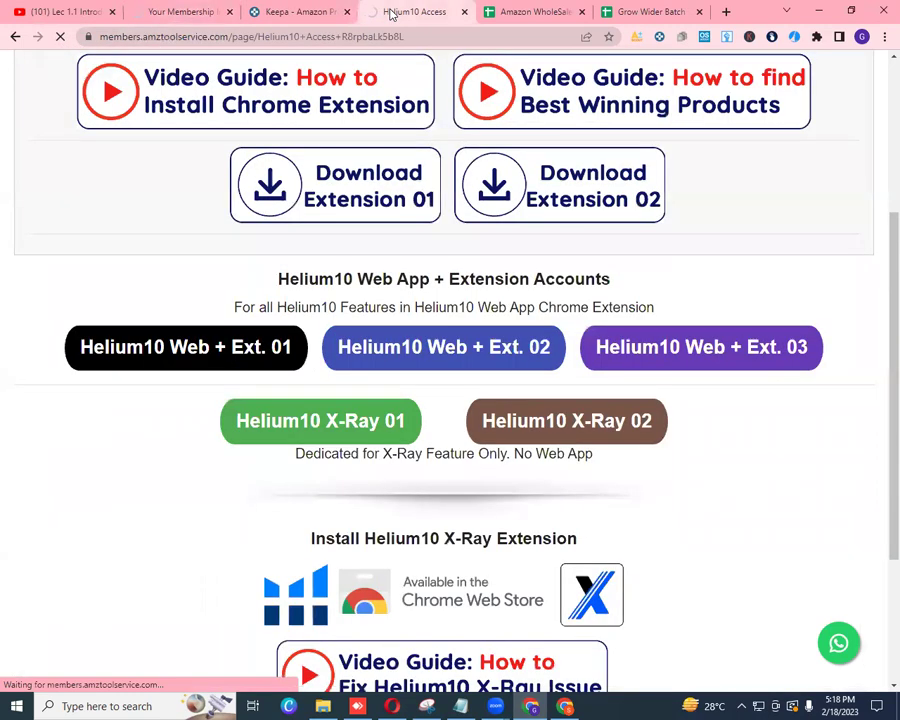
{"action": "left_click", "coordinate": [179, 13]}
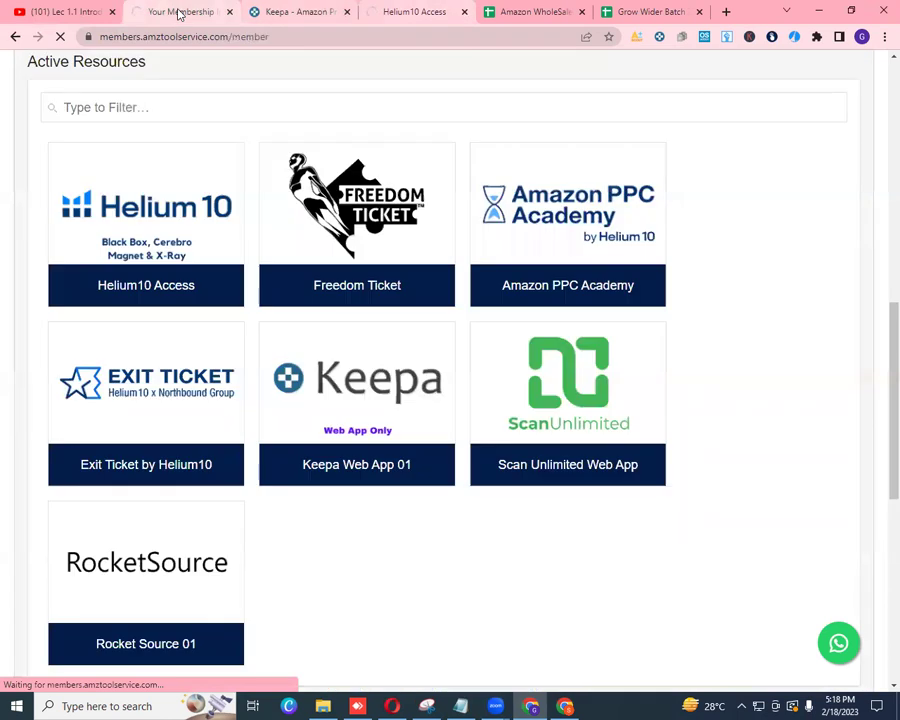
{"action": "left_click", "coordinate": [413, 13]}
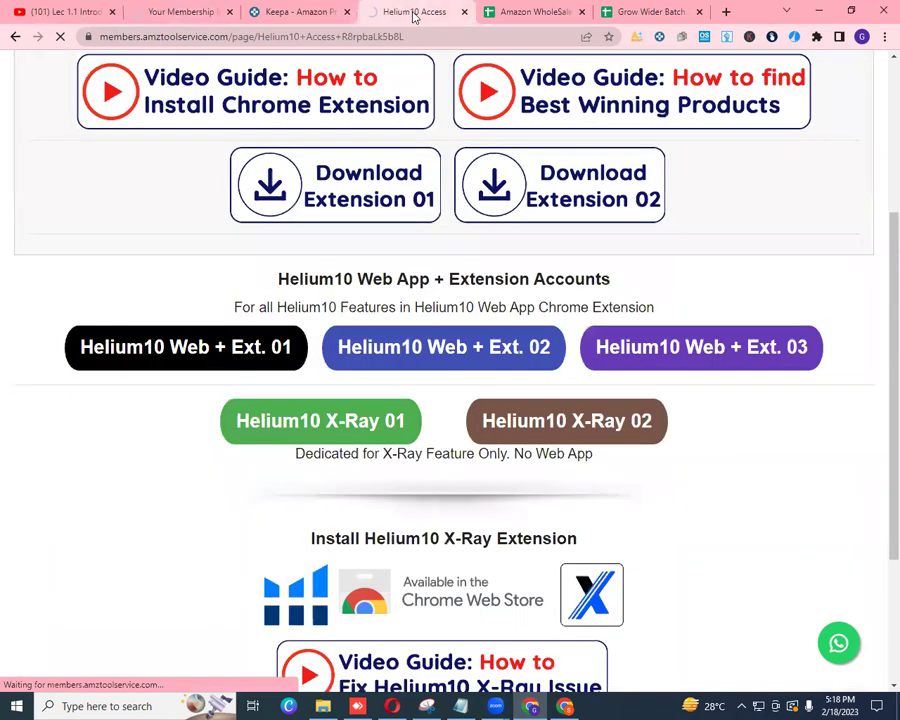
- Return to the membership page and close the Helium10 Access and Keepa tabs
{"action": "left_click", "coordinate": [174, 13]}
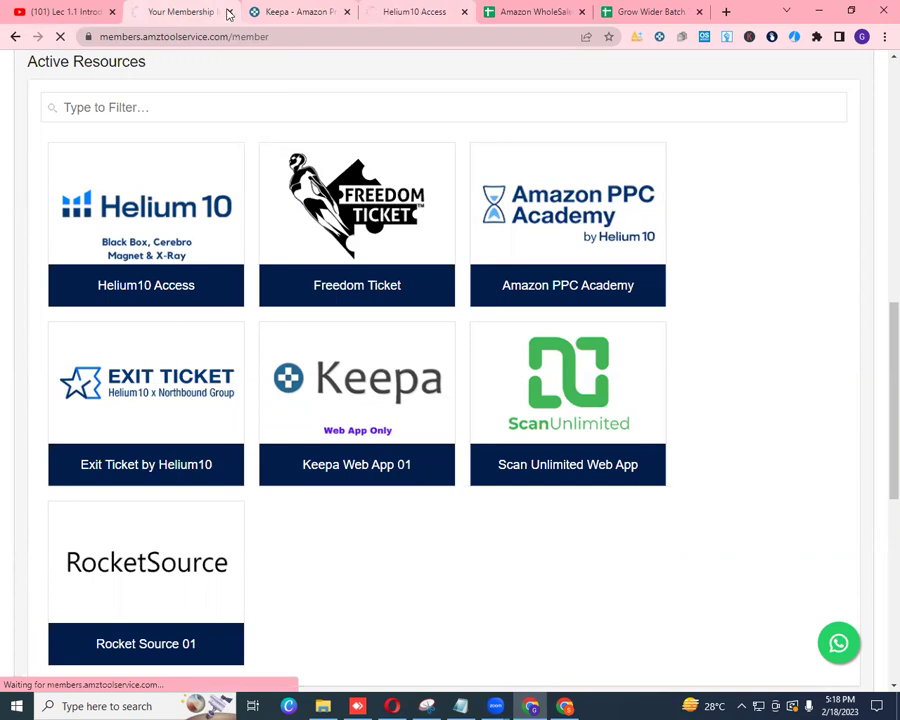
{"action": "left_click", "coordinate": [465, 12]}
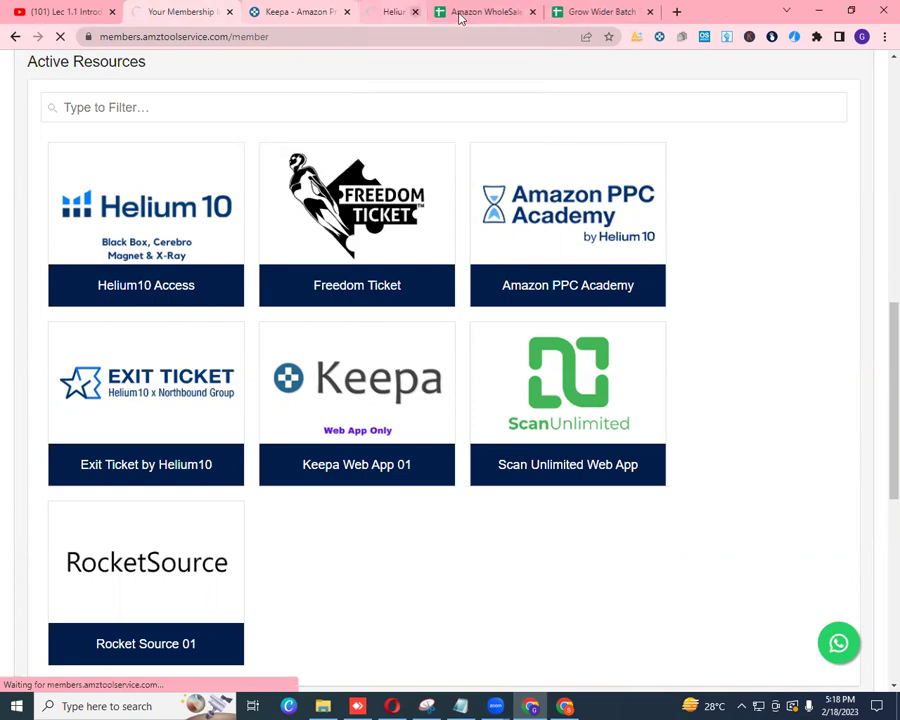
{"action": "left_click", "coordinate": [346, 12]}
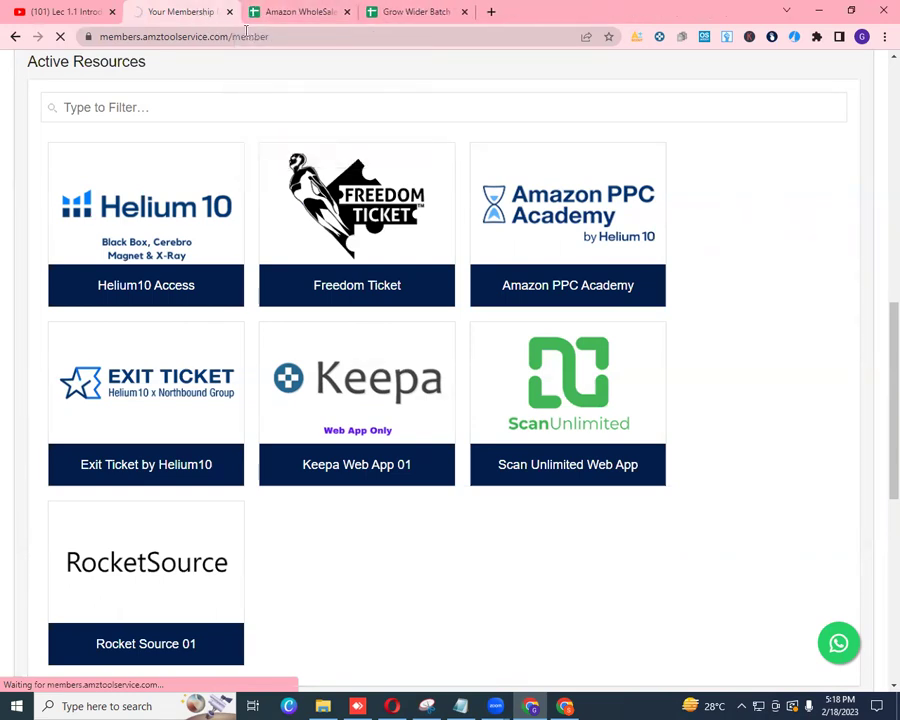
- Open Chrome's extension management page and reload AMZ Tool Service Extension 01 and Extension 02
{"action": "left_click", "coordinate": [817, 37]}
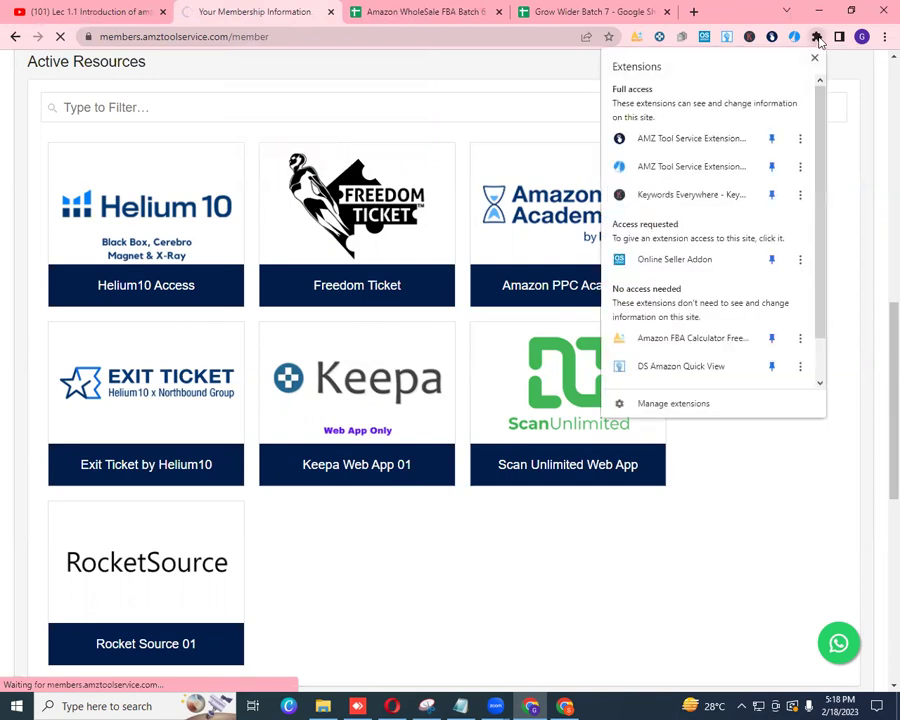
{"action": "left_click", "coordinate": [676, 404]}
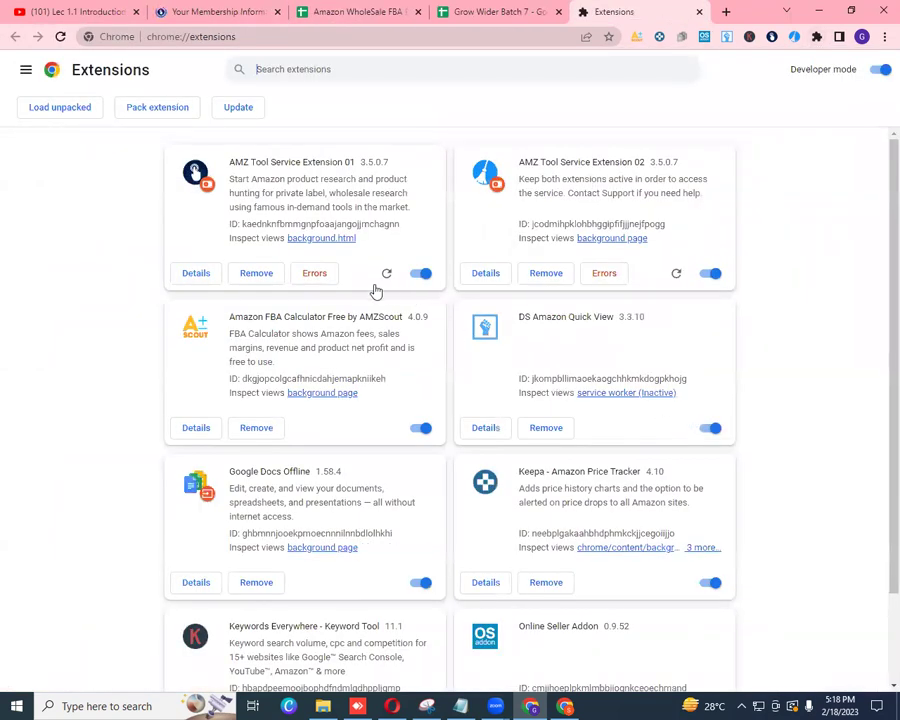
{"action": "left_click", "coordinate": [386, 275]}
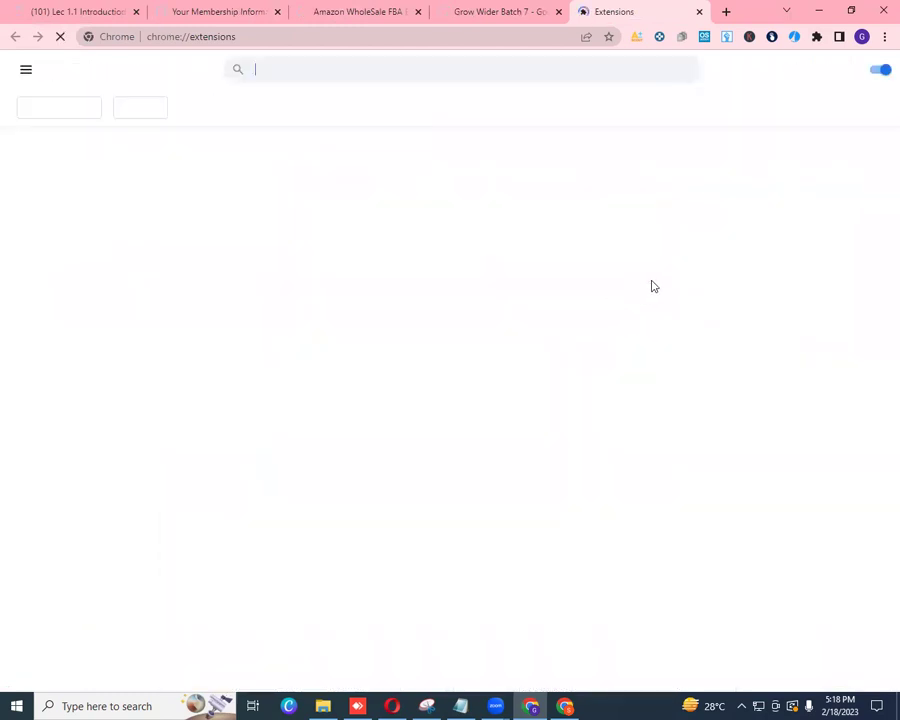
{"action": "left_click", "coordinate": [676, 275]}
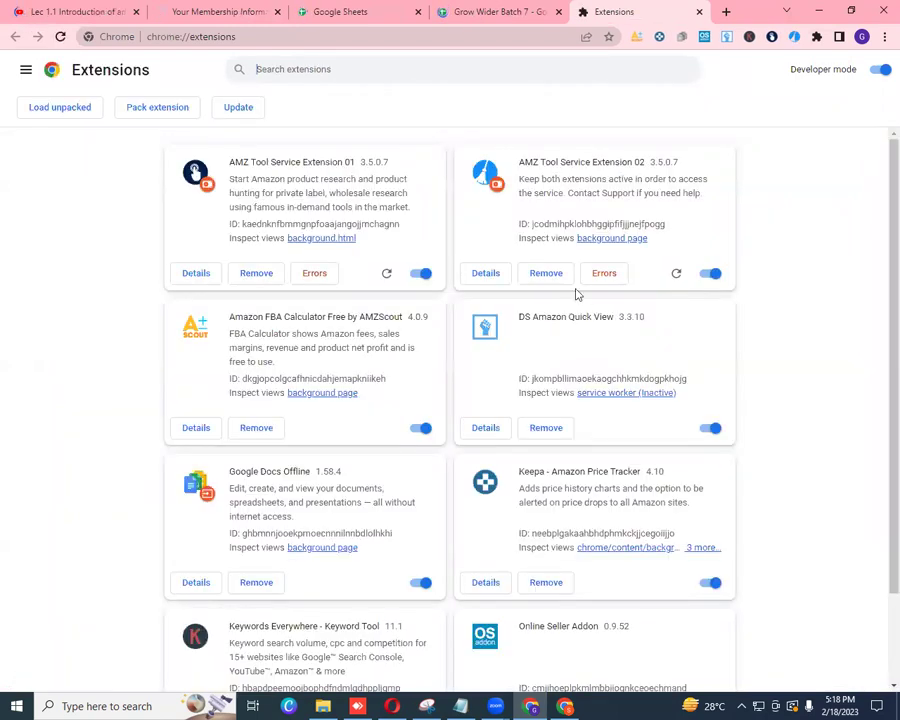
- Open Helium10 Access from the membership page's active resources
{"action": "left_click", "coordinate": [222, 13]}
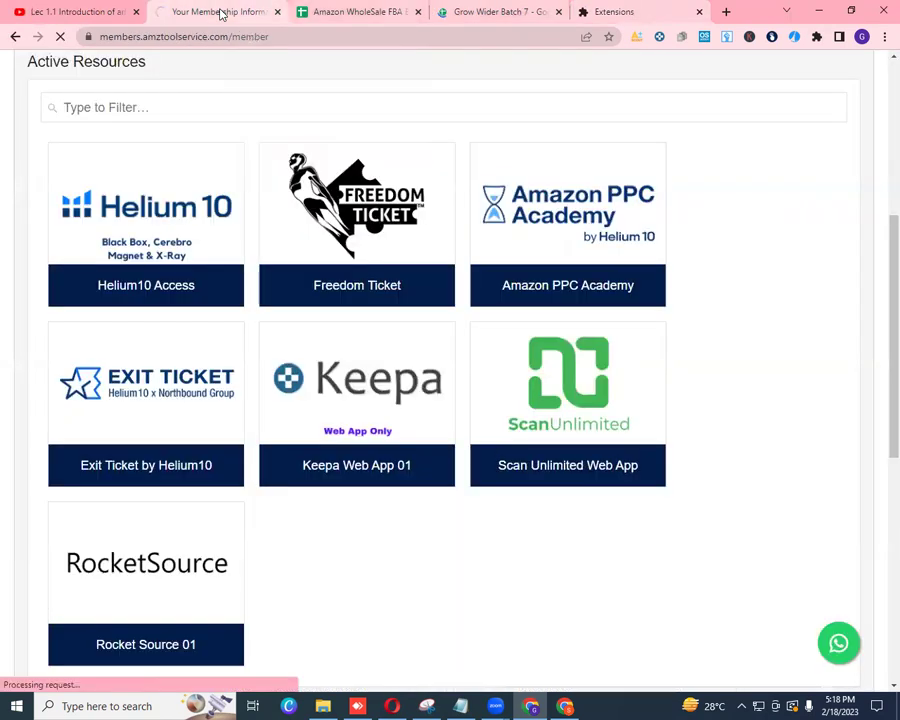
{"action": "left_click", "coordinate": [147, 289]}
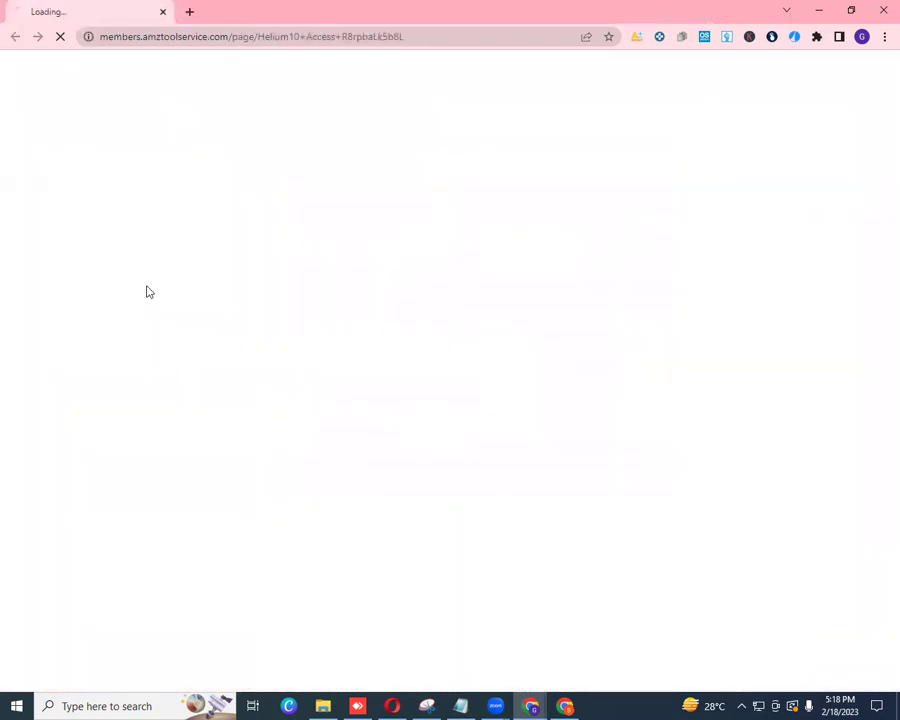
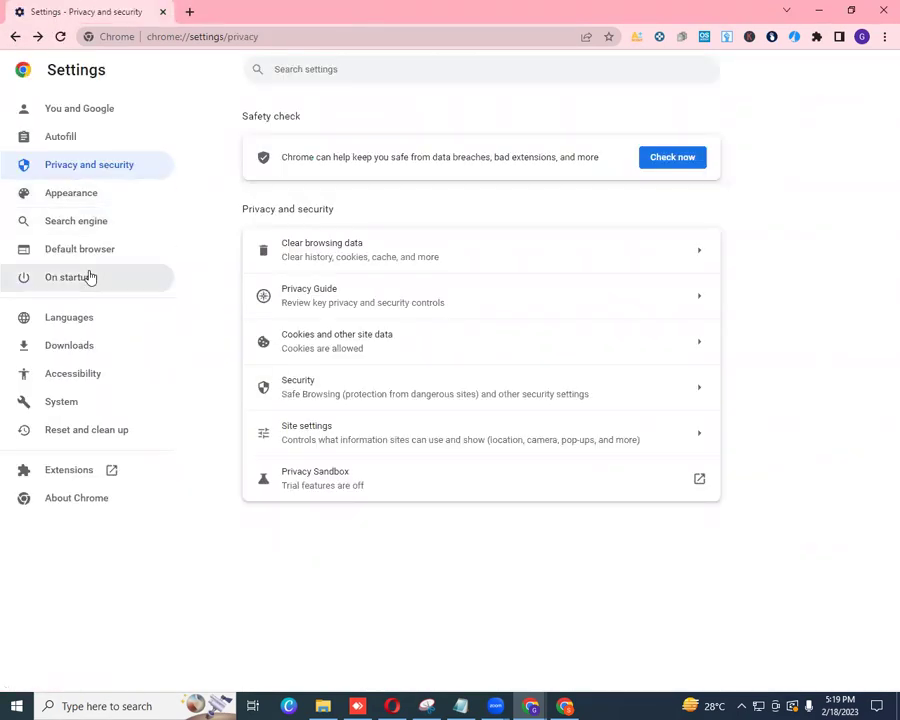
- Look through Chrome's Search engine, Default browser, On startup, Autofill, and You and Google settings
{"action": "left_click", "coordinate": [96, 224]}
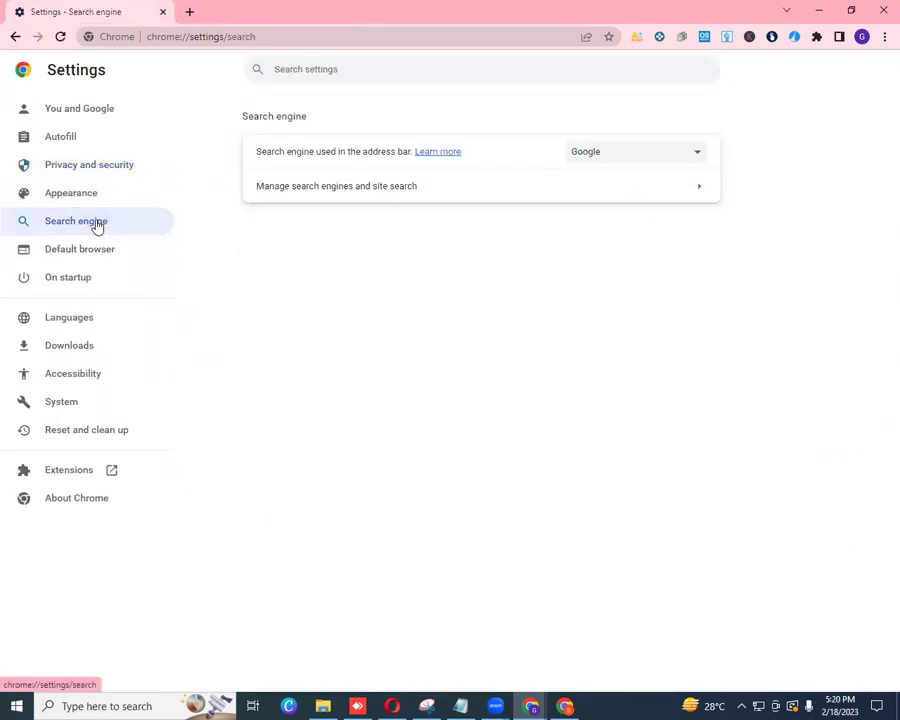
{"action": "left_click", "coordinate": [88, 254]}
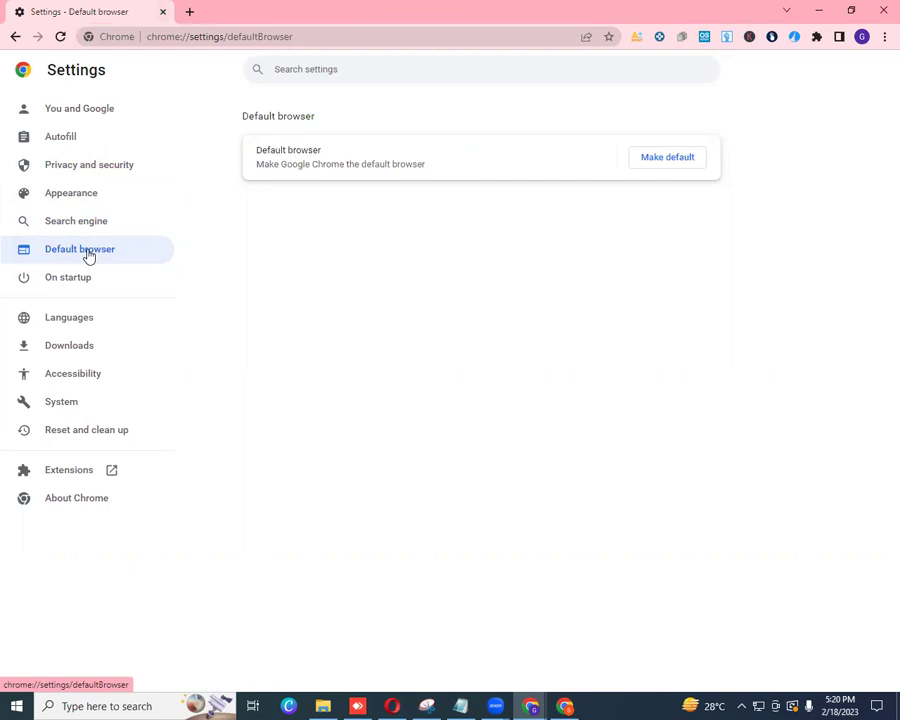
{"action": "left_click", "coordinate": [82, 280]}
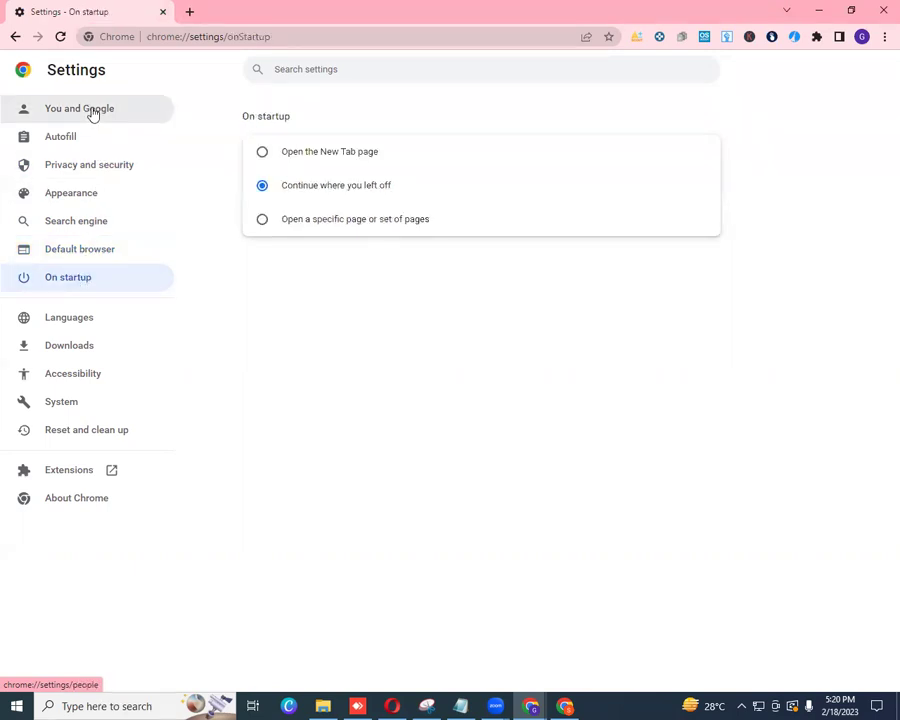
{"action": "left_click", "coordinate": [66, 141]}
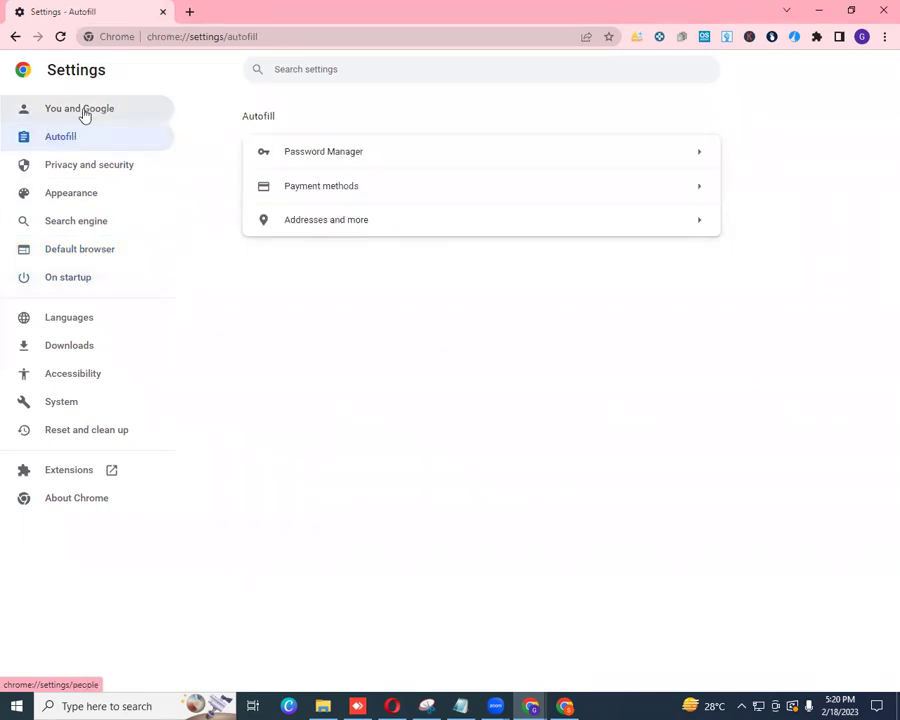
{"action": "left_click", "coordinate": [88, 112]}
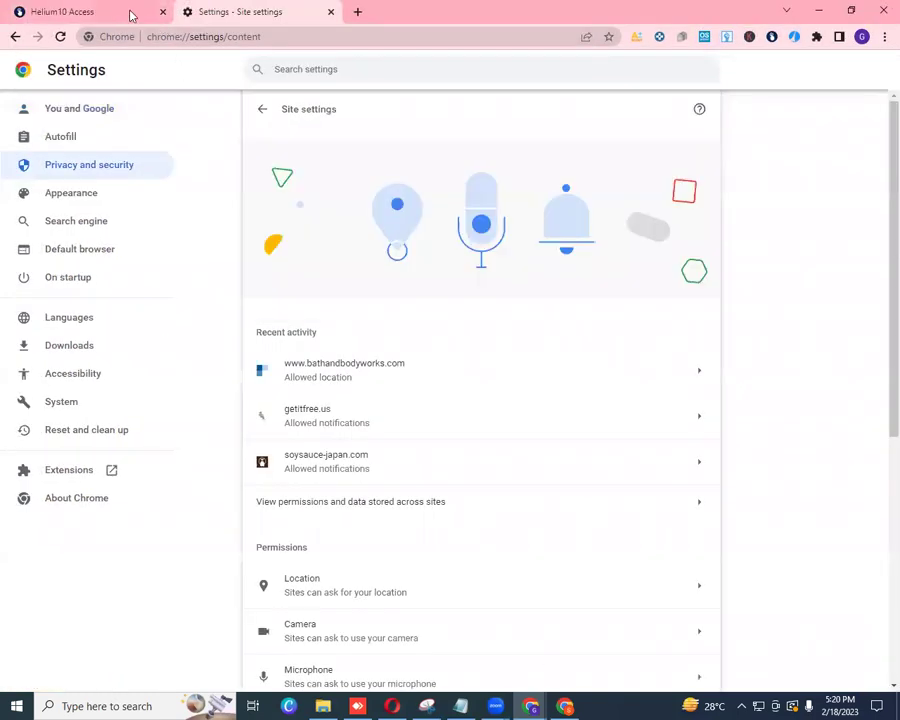
- Return to the Helium10 Access page and try the Helium10 Web + Ext. 01, 02 and 03 accounts one after another
{"action": "left_click", "coordinate": [120, 11]}
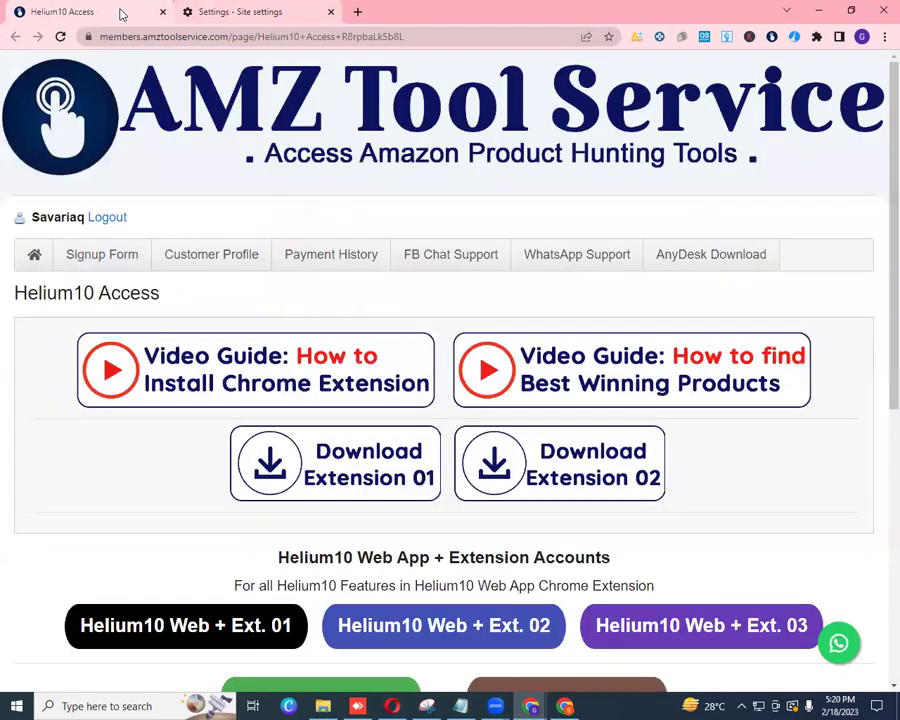
{"action": "left_click", "coordinate": [201, 630]}
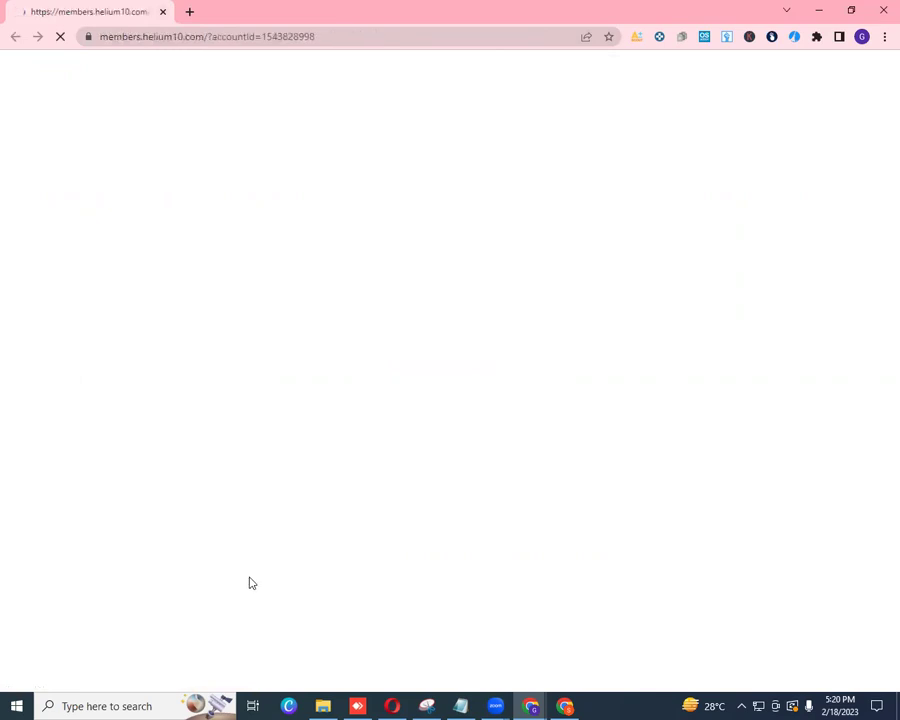
{"action": "left_click", "coordinate": [163, 12]}
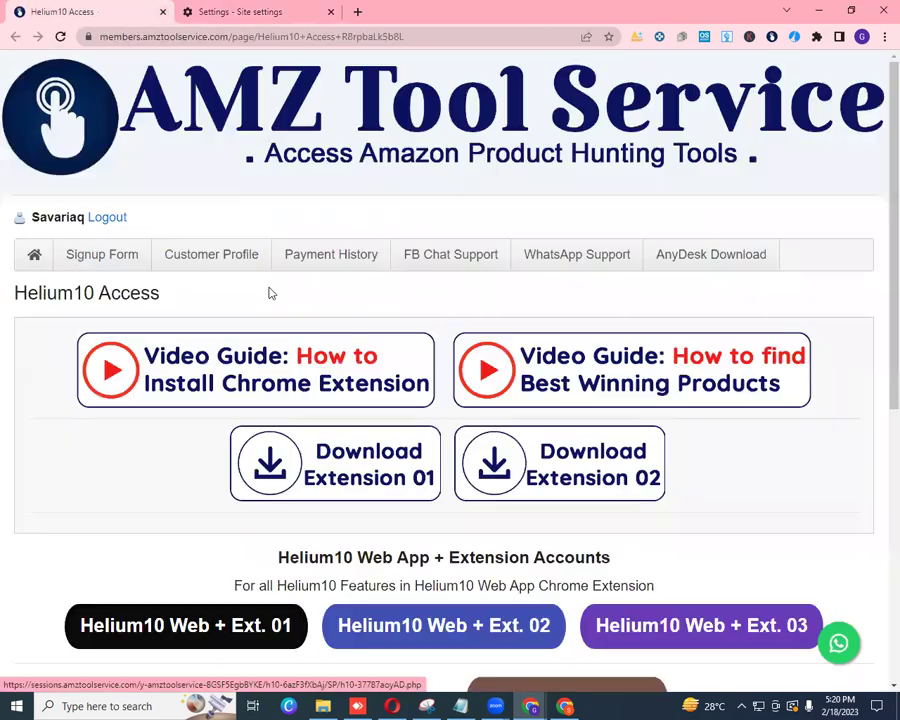
{"action": "left_click", "coordinate": [434, 634]}
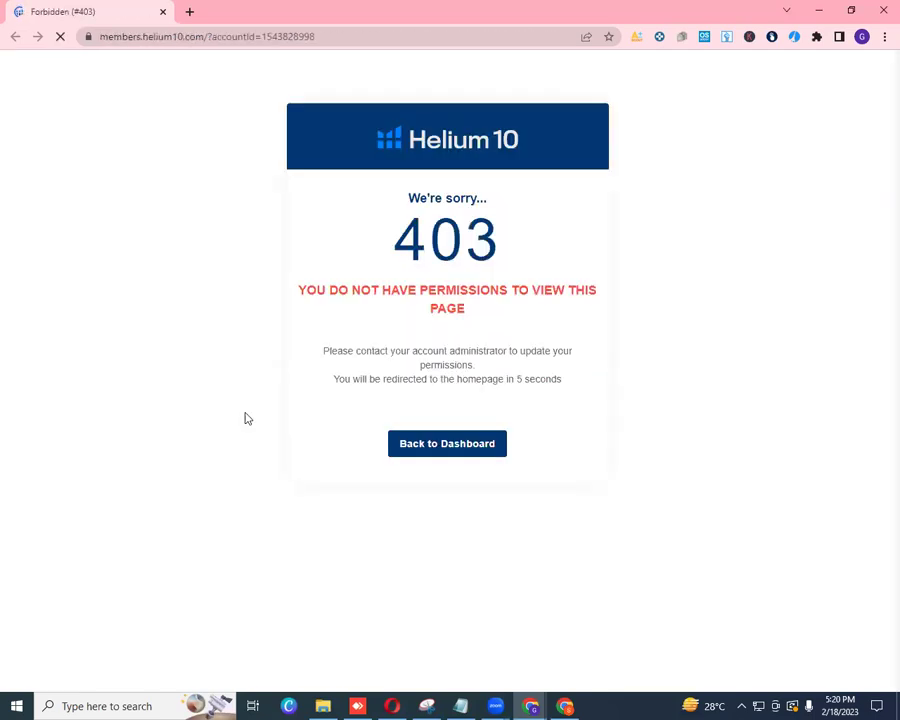
{"action": "left_click", "coordinate": [163, 12]}
{"action": "left_click", "coordinate": [635, 627]}
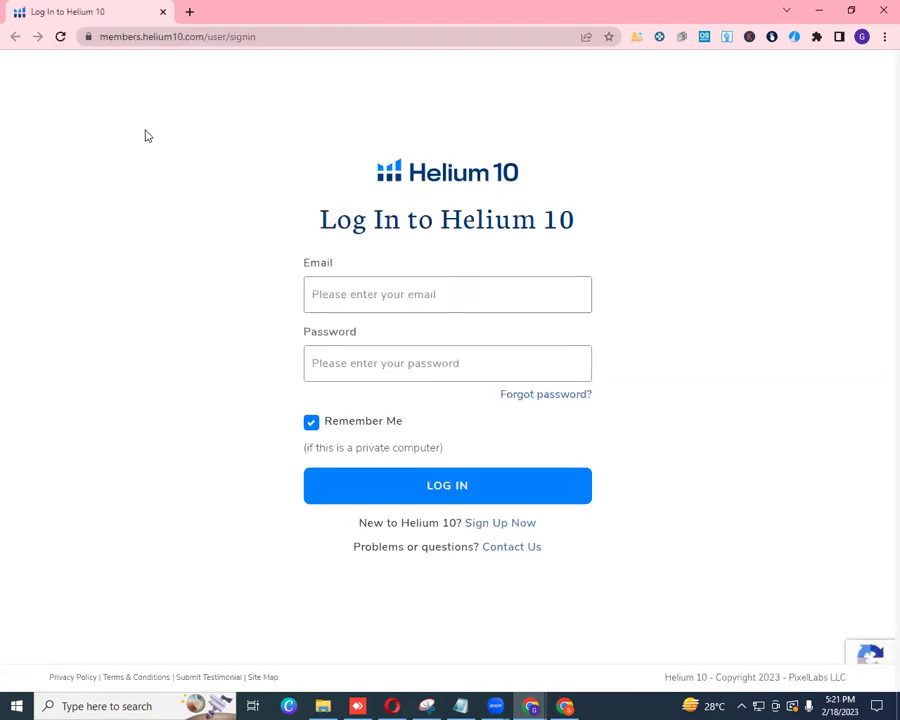
- Reload AMZ Tool Service Extension 01 and Extension 02 on Chrome's extension management page, and close the Helium 10 login and extensions tabs
{"action": "left_click", "coordinate": [816, 37]}
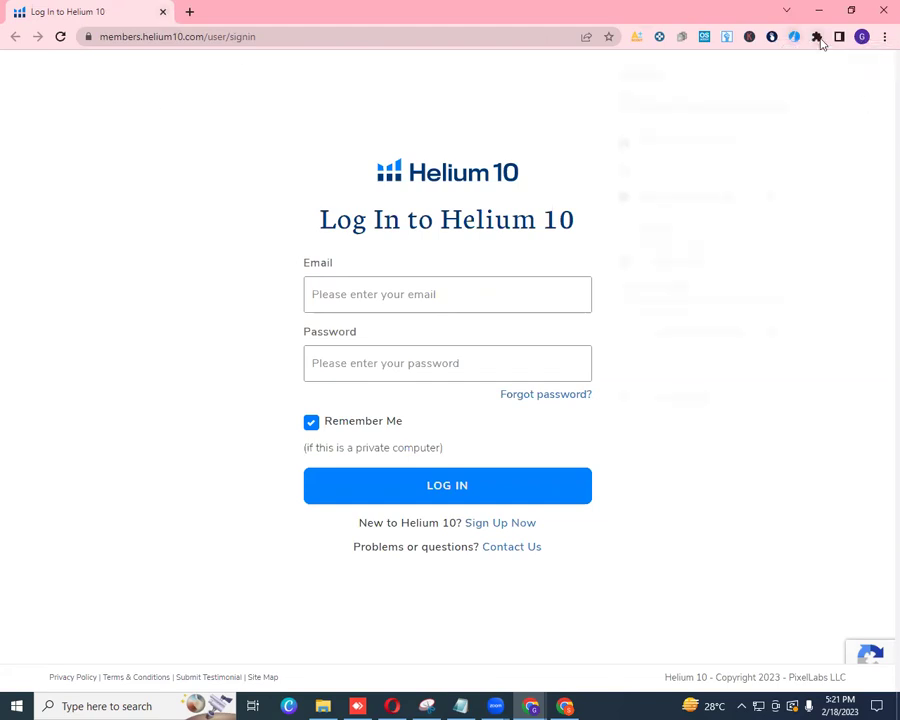
{"action": "left_click", "coordinate": [697, 404]}
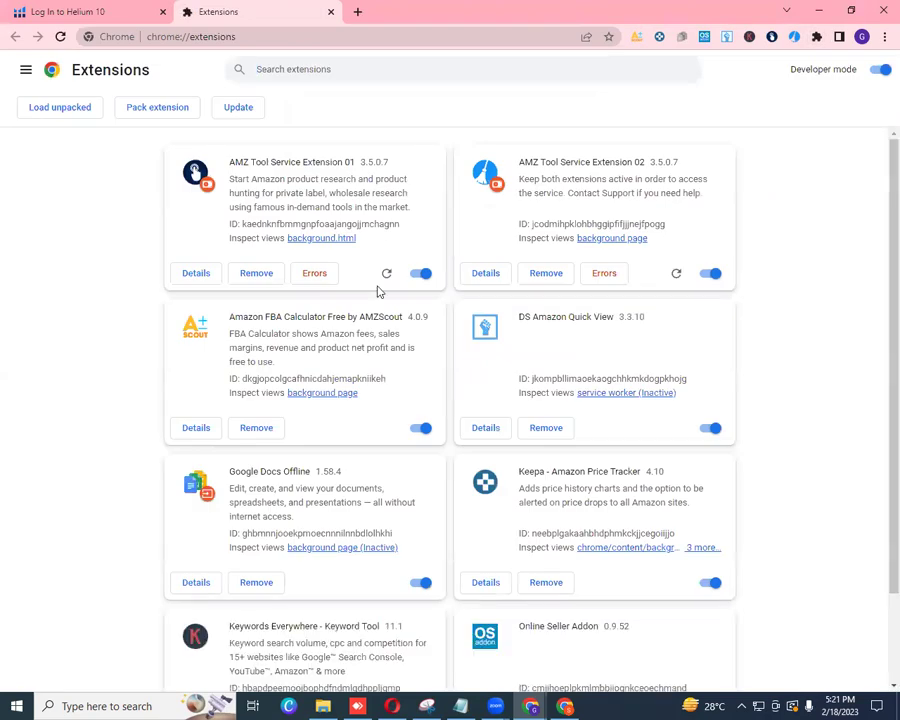
{"action": "left_click", "coordinate": [386, 273]}
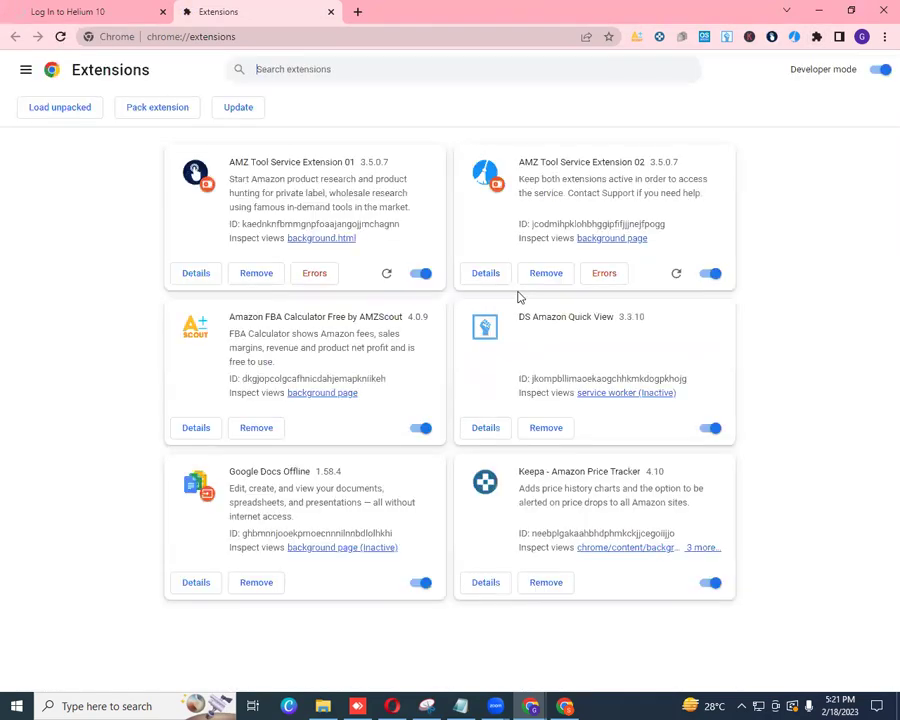
{"action": "left_click", "coordinate": [676, 275]}
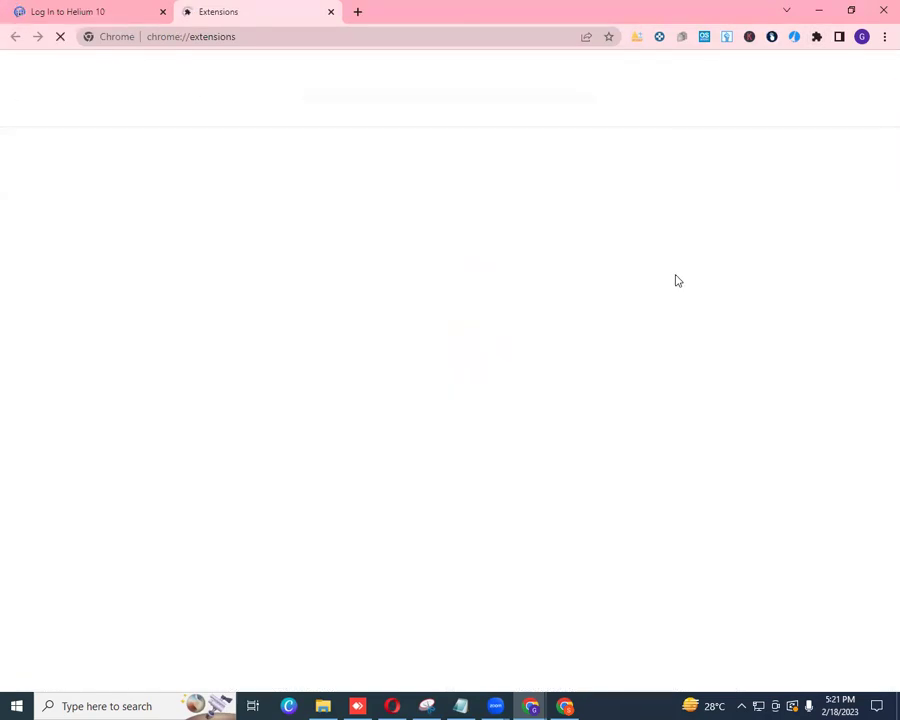
{"action": "left_click", "coordinate": [75, 14]}
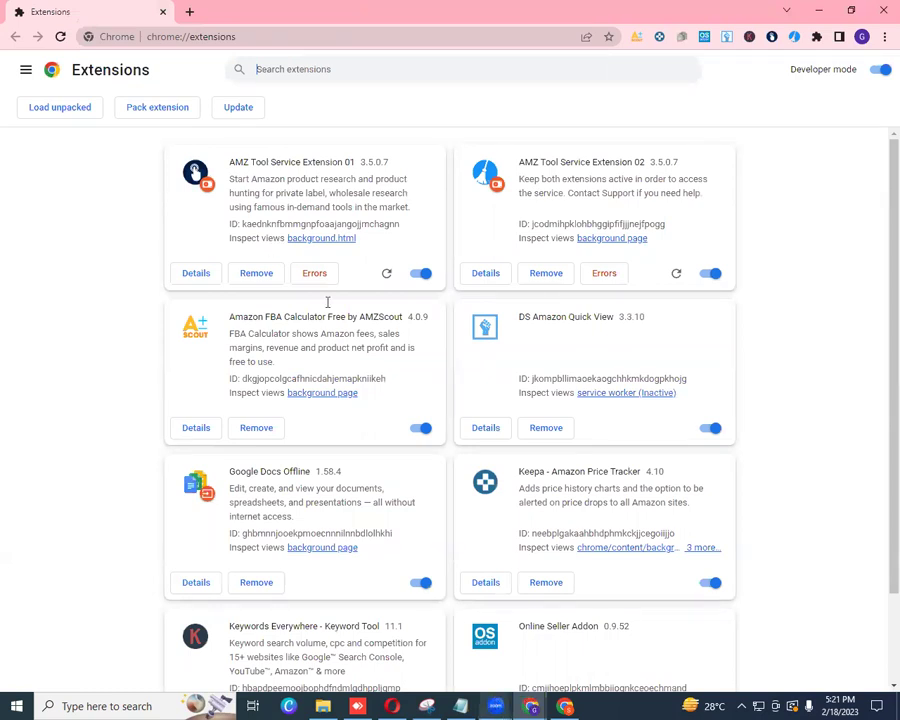
{"action": "left_click", "coordinate": [163, 12]}
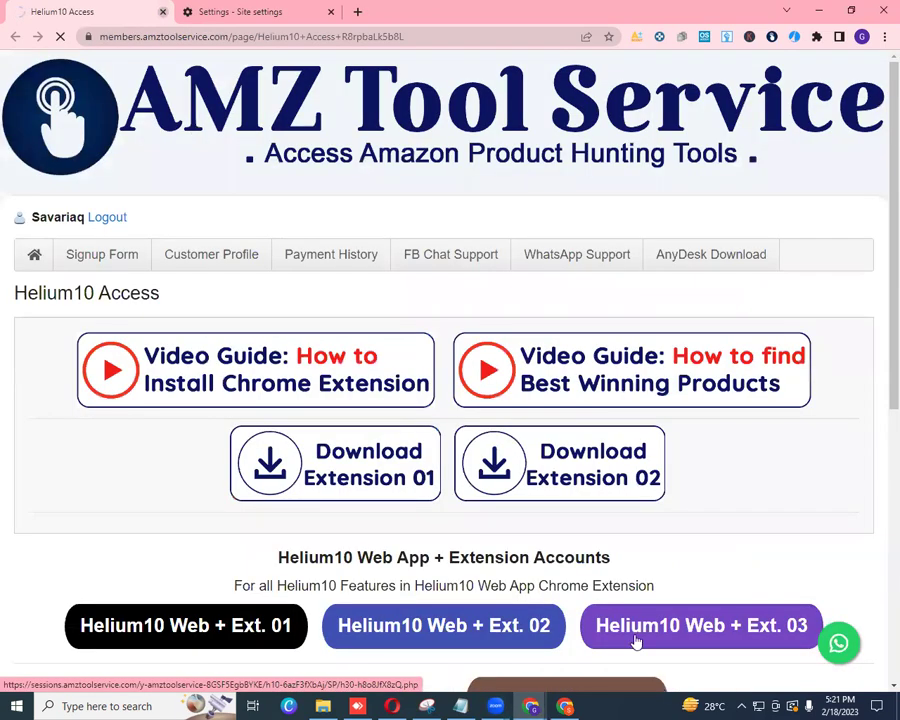
- Retry the Helium10 Web + Ext. 03, 02 and 01 accounts in that order, closing each opened page
{"action": "left_click", "coordinate": [675, 632]}
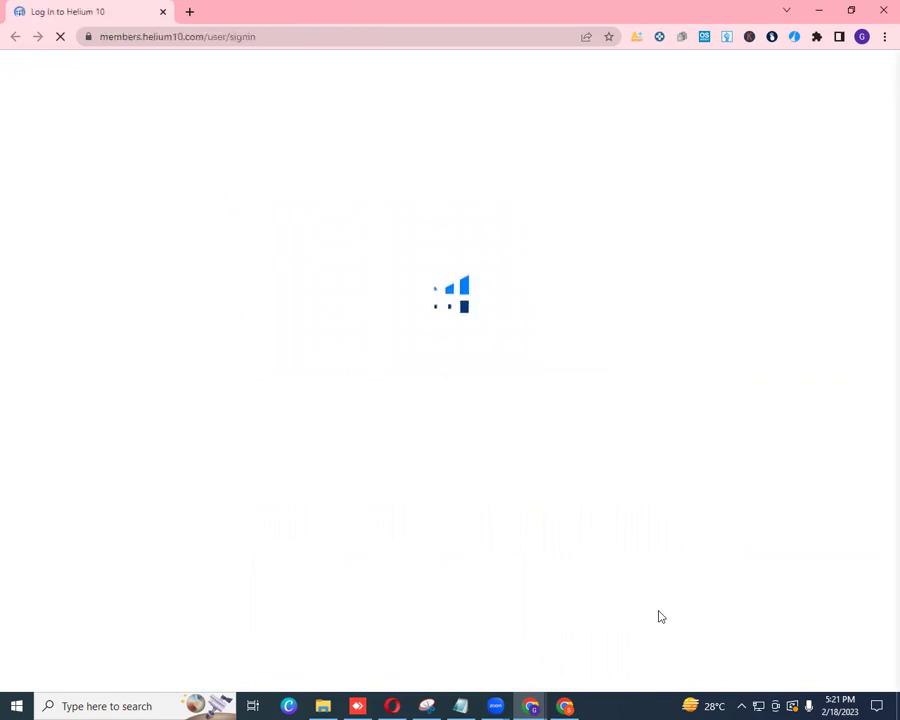
{"action": "left_click", "coordinate": [163, 12]}
{"action": "left_click", "coordinate": [473, 627]}
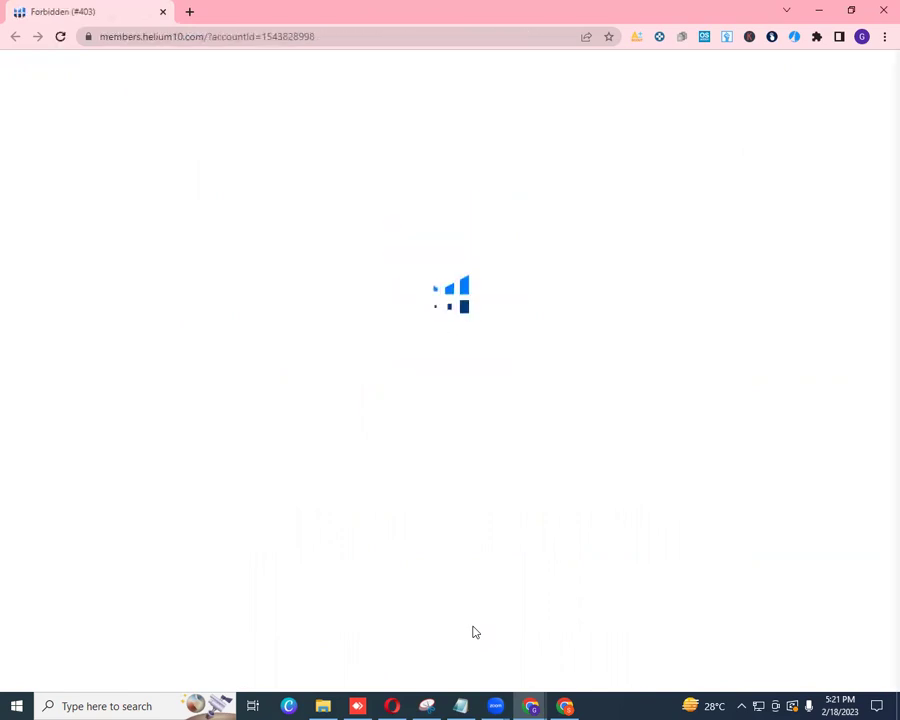
{"action": "left_click", "coordinate": [162, 12]}
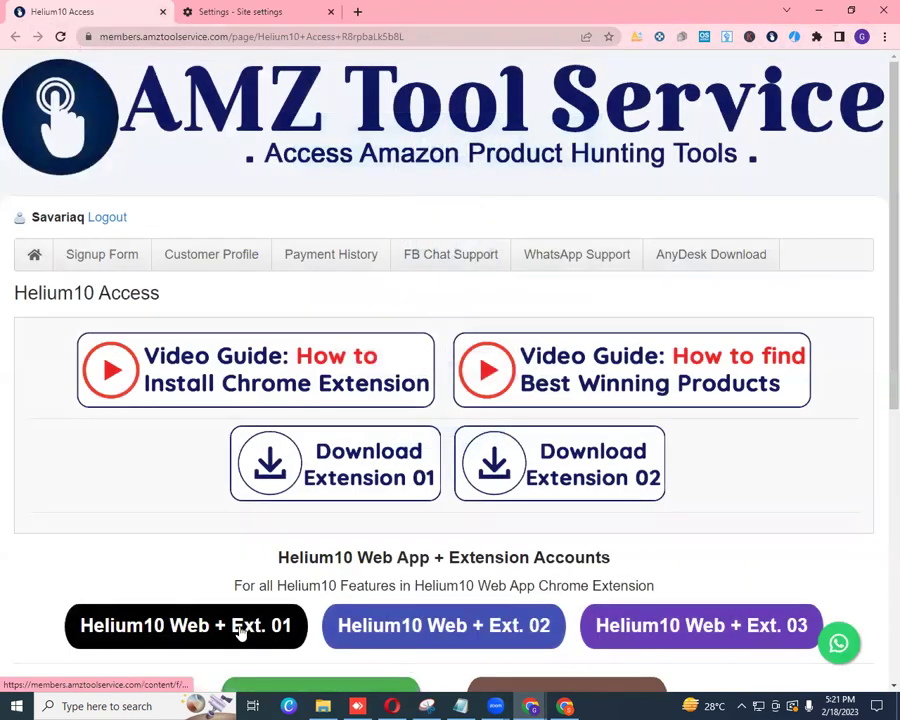
{"action": "left_click", "coordinate": [240, 632]}
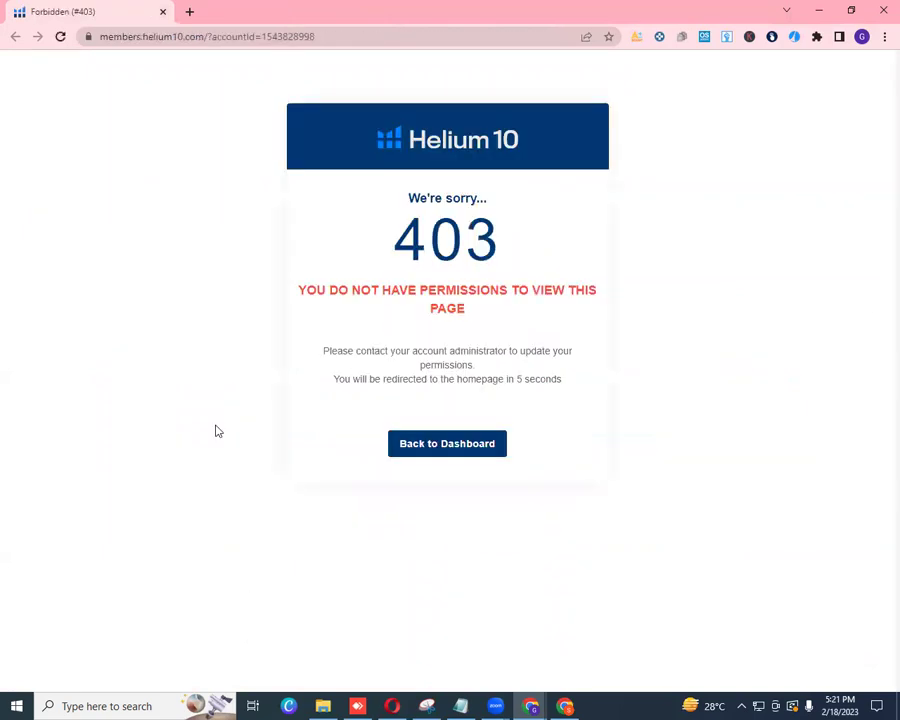
{"action": "left_click", "coordinate": [162, 12]}
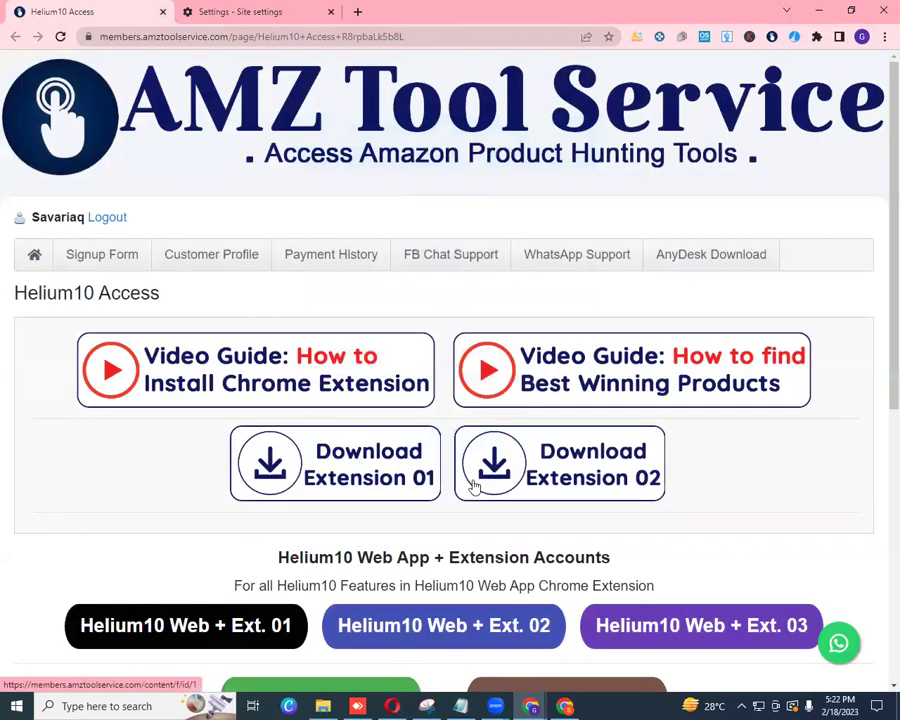
- Check the other access options on the Helium10 Access page and try Helium10 Web + Ext. 01 once more
{"action": "scroll", "coordinate": [879, 349], "scroll_direction": "down", "scroll_amount": 4}
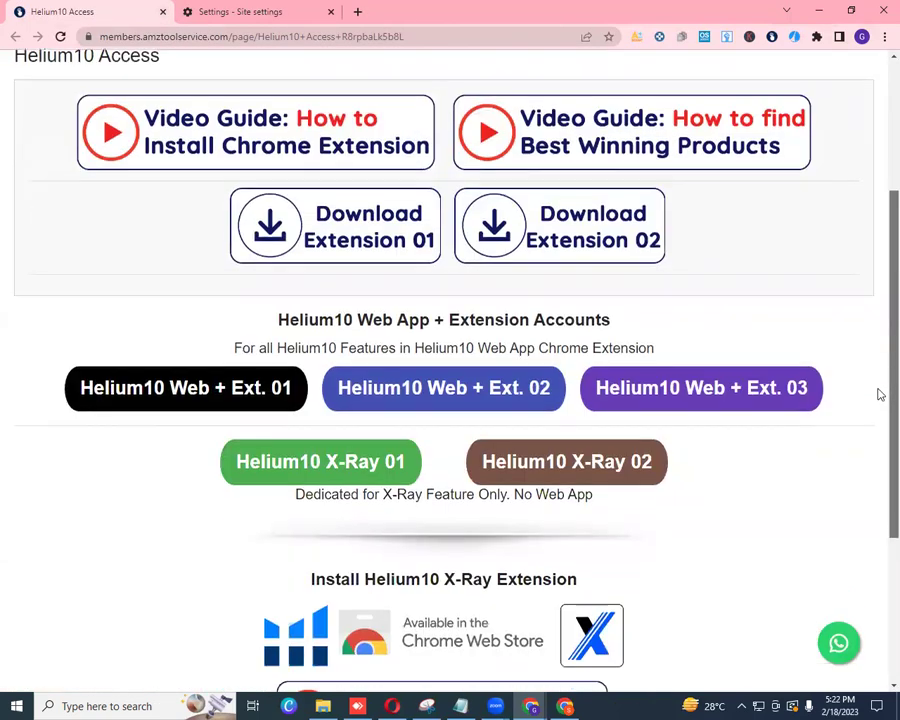
{"action": "scroll", "coordinate": [879, 466], "scroll_direction": "up", "scroll_amount": 2}
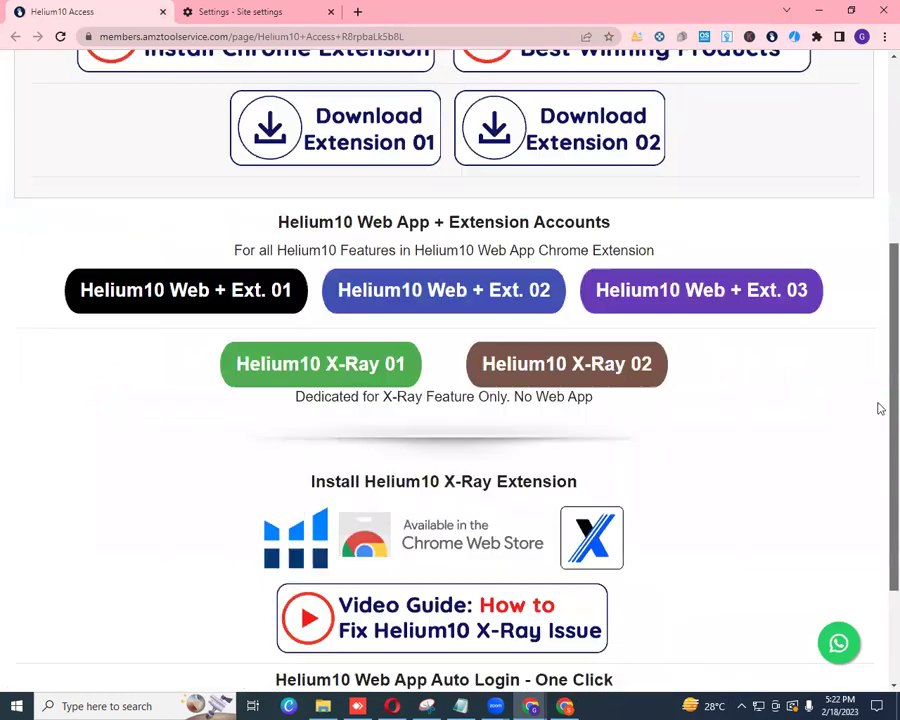
{"action": "scroll", "coordinate": [879, 378], "scroll_direction": "down", "scroll_amount": 2}
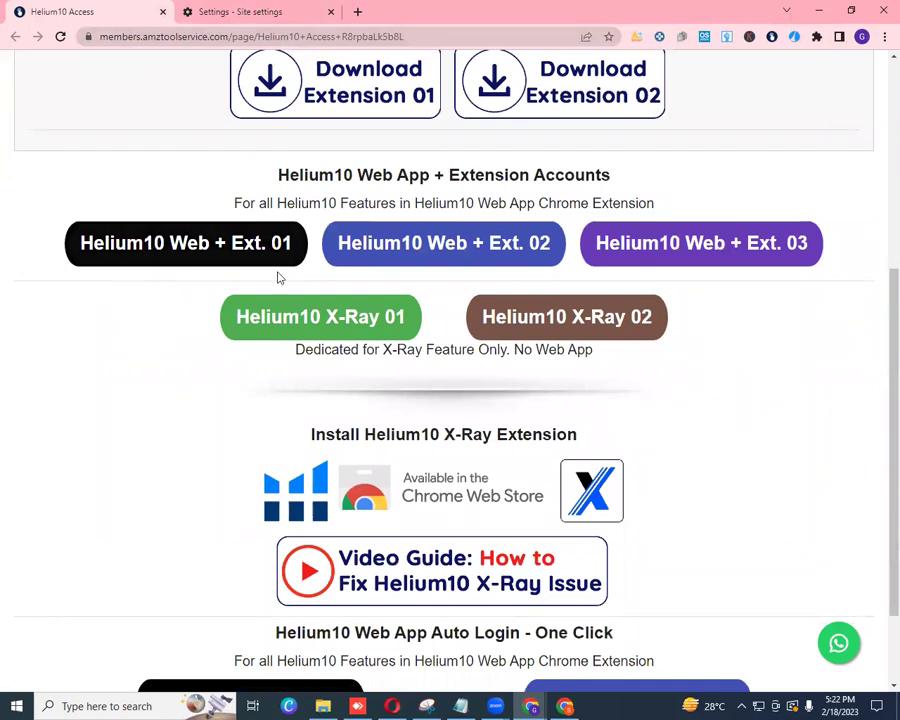
{"action": "left_click", "coordinate": [232, 250]}
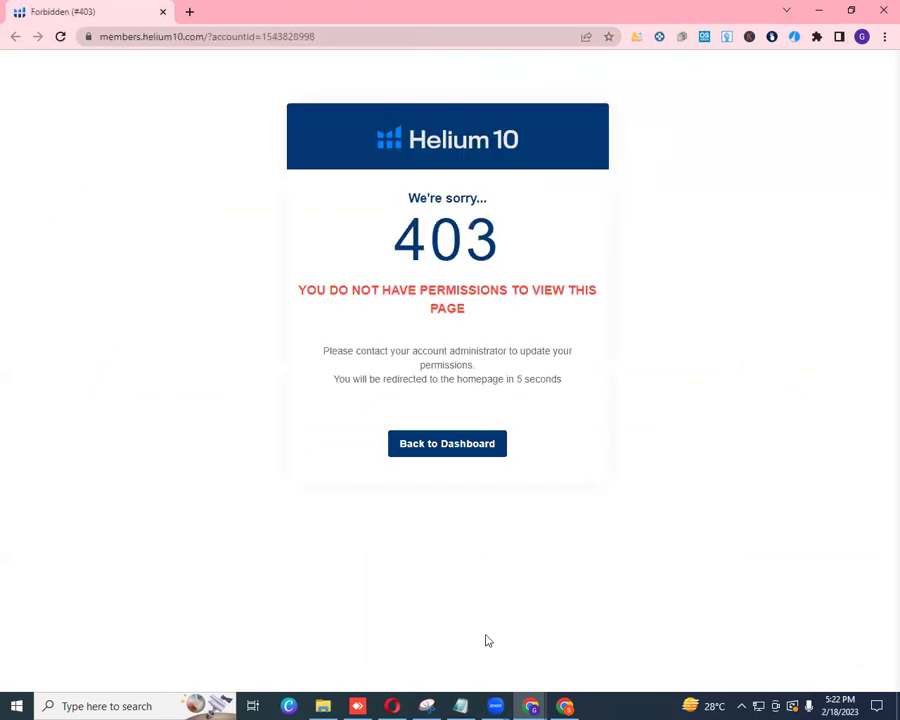
- Switch to WhatsApp in Opera and draft the message "all # accounts r not working" in the AMZ tool support group chat
{"action": "left_click", "coordinate": [391, 706]}
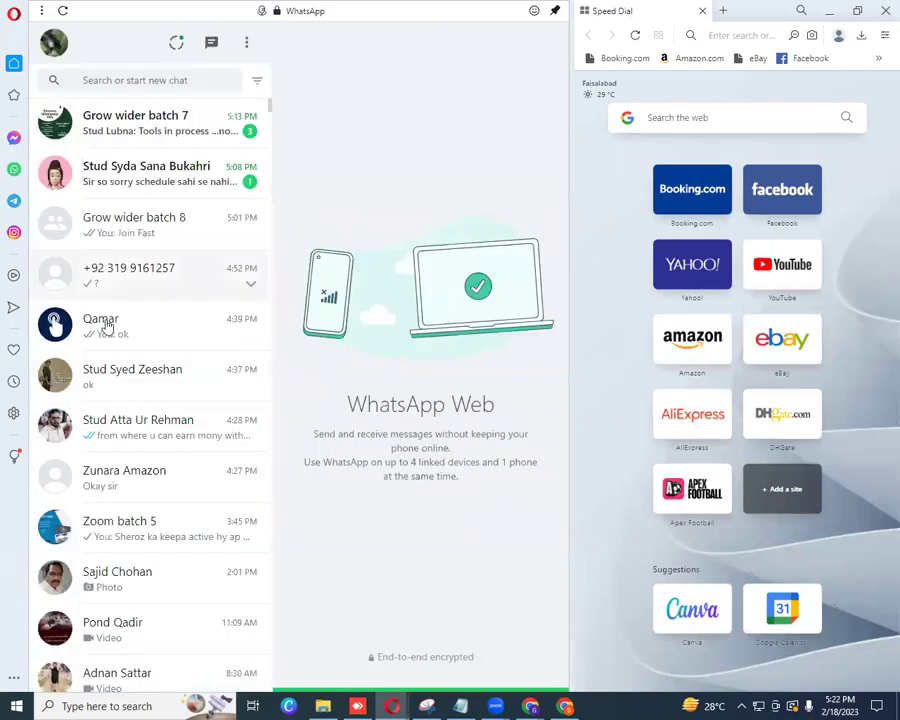
{"action": "left_click", "coordinate": [106, 330]}
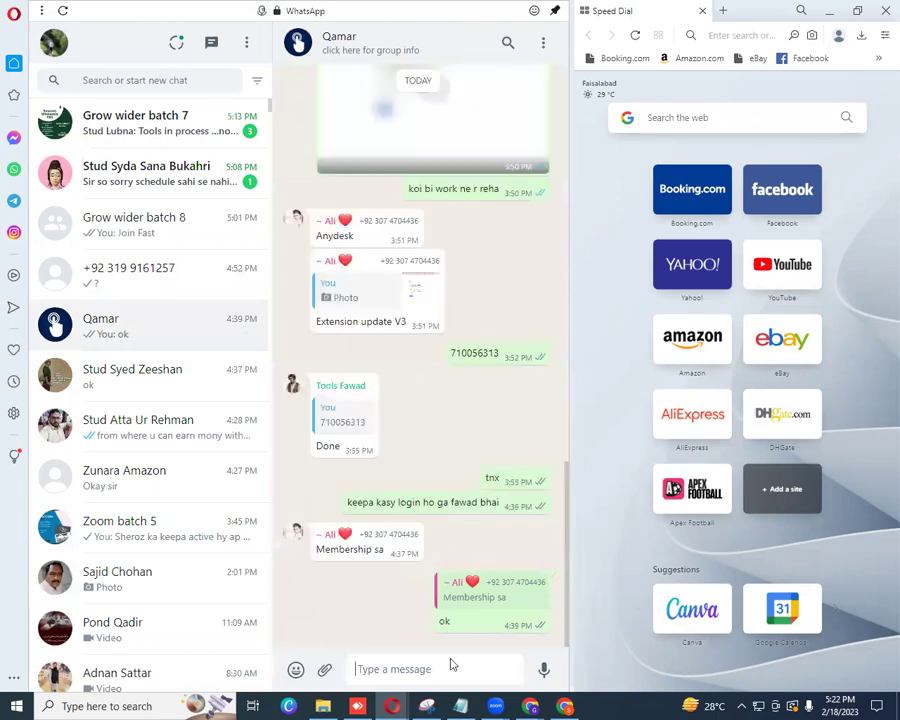
{"action": "type", "text": "all"}
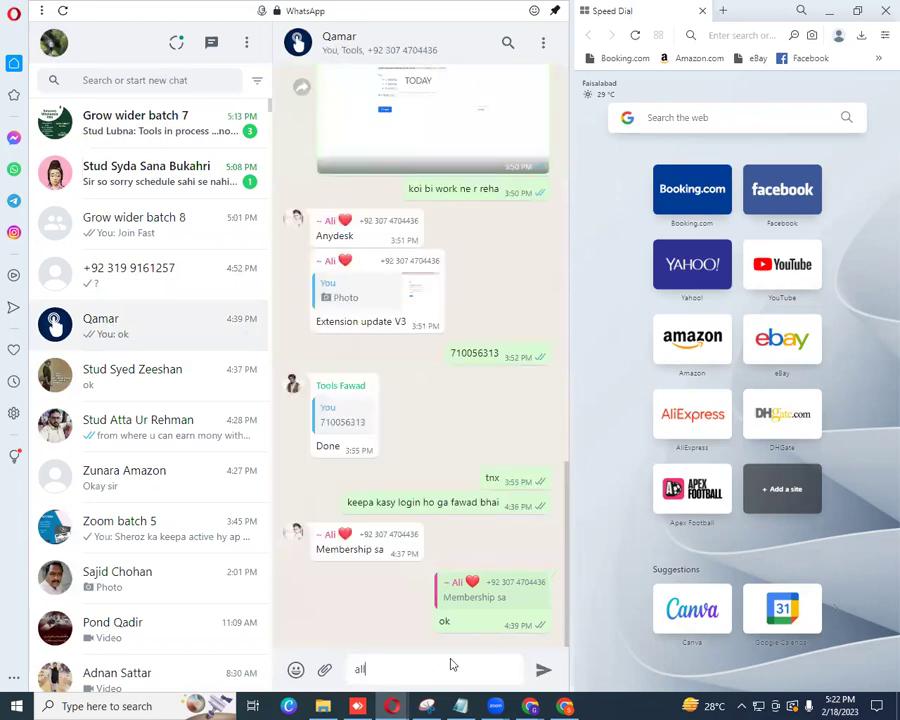
{"action": "type", "text": " # accounts r not working"}
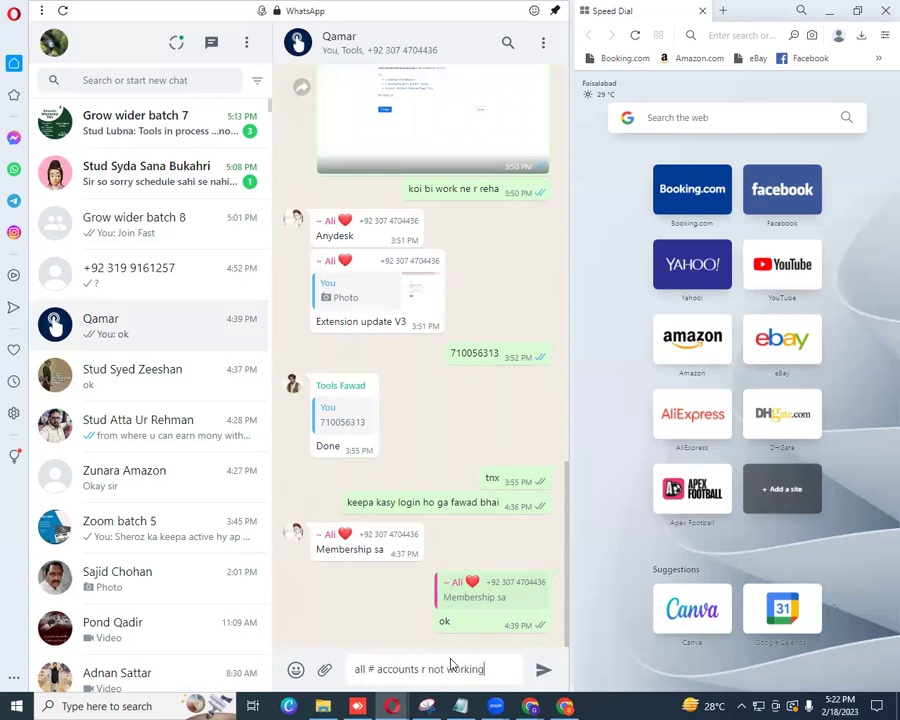
{"action": "key", "text": "shift+Return"}
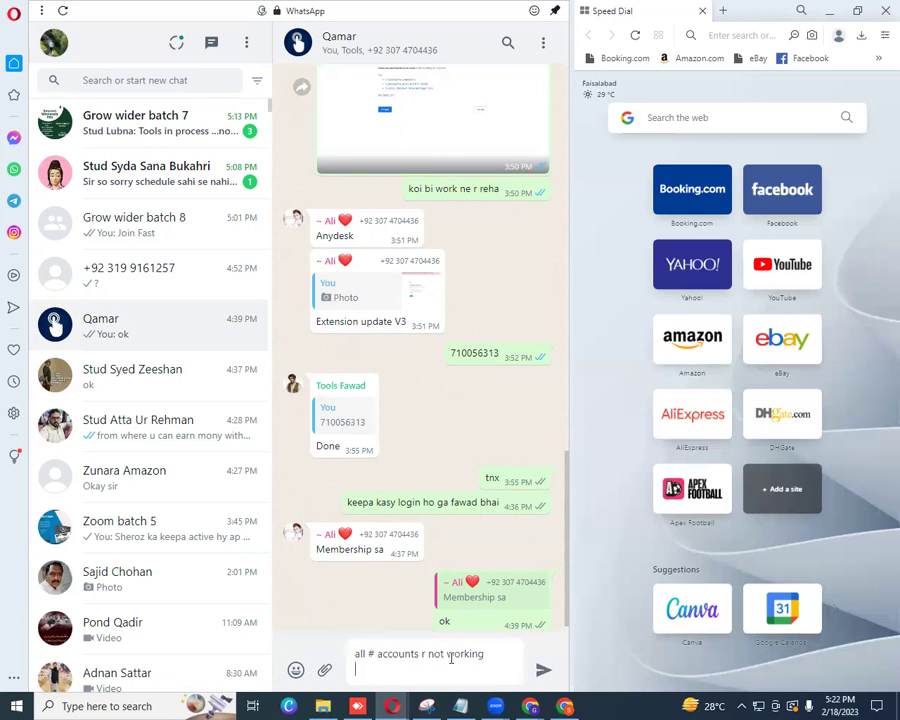
- Switch back to Chrome, close the New Tab and Helium 10 Dashboard windows, and launch Helium10 Web + Ext. 01 from Helium10 Access
{"action": "left_click", "coordinate": [531, 706]}
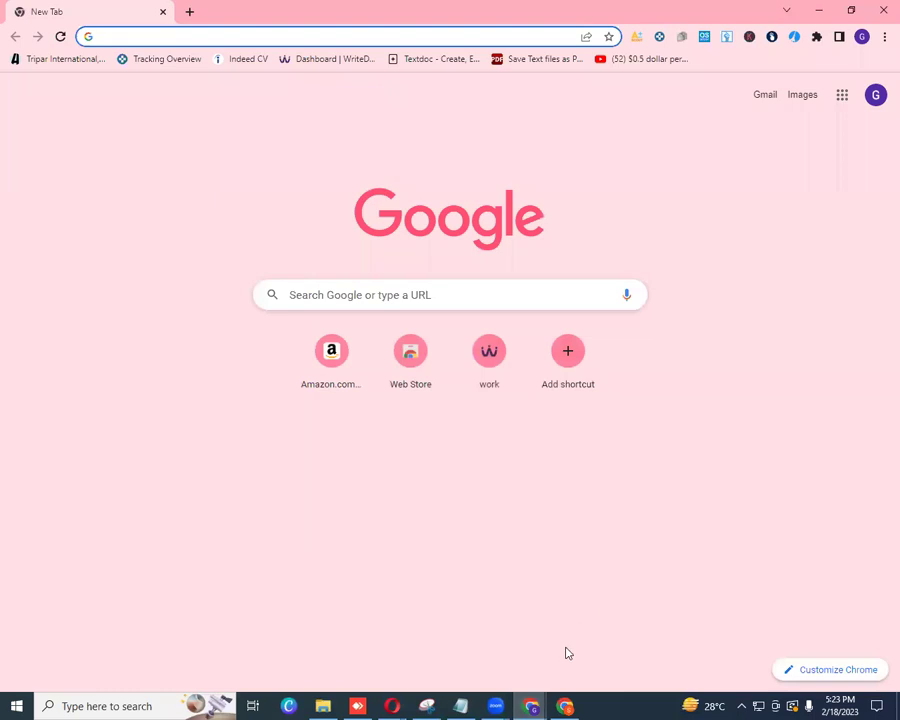
{"action": "mouse_move", "coordinate": [531, 706]}
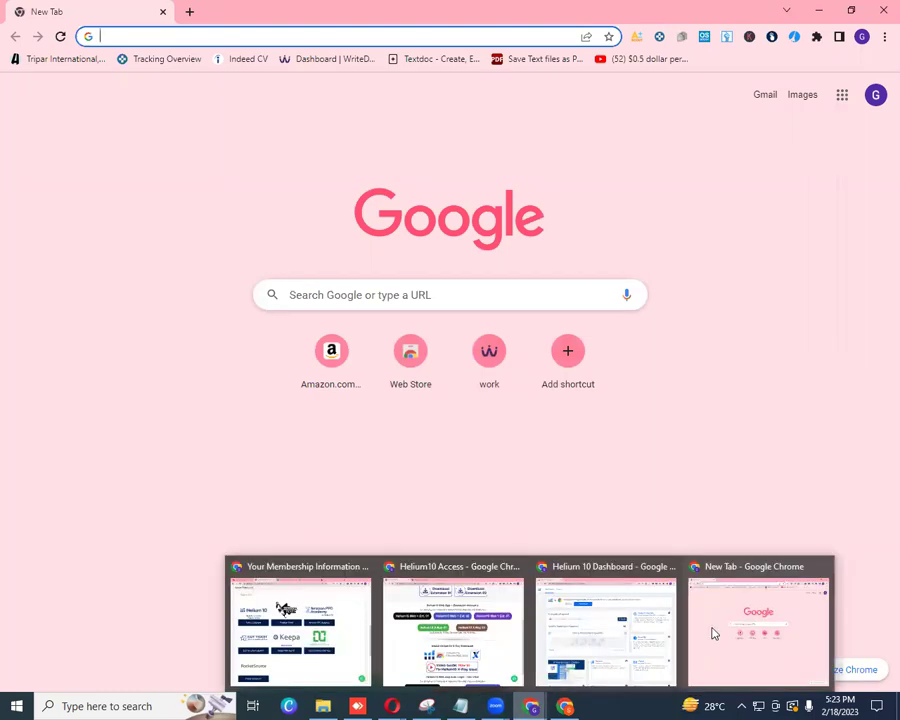
{"action": "left_click", "coordinate": [823, 569]}
{"action": "left_click", "coordinate": [743, 566]}
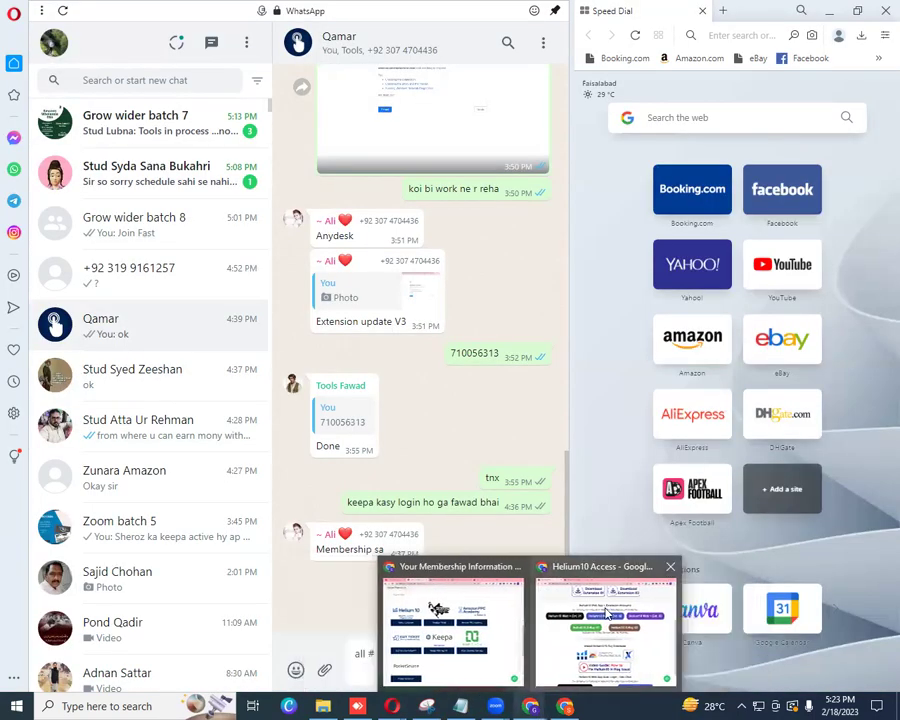
{"action": "left_click", "coordinate": [606, 625]}
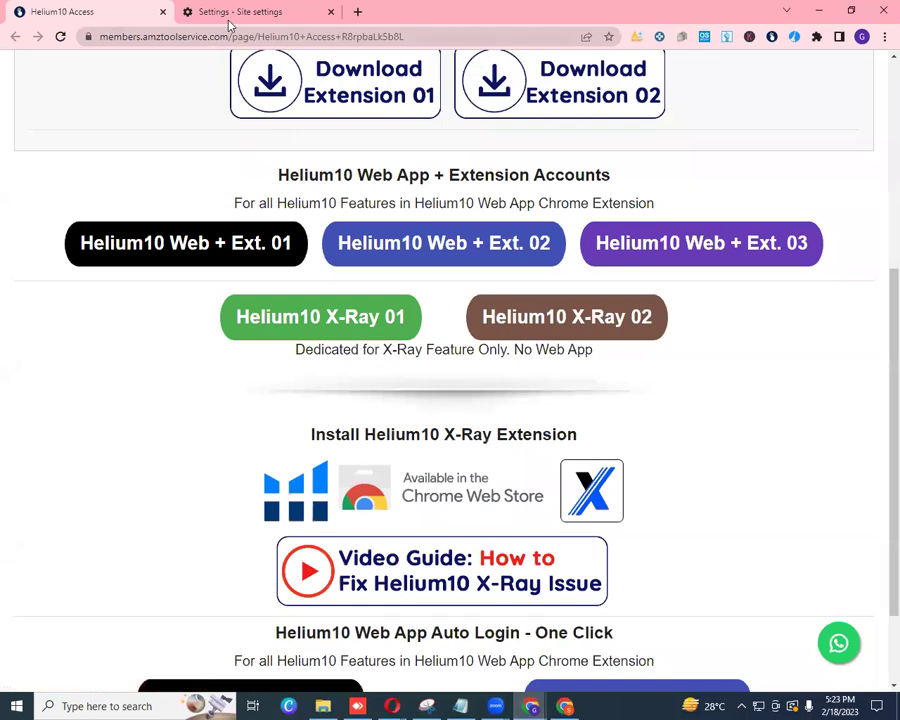
{"action": "left_click", "coordinate": [225, 251]}
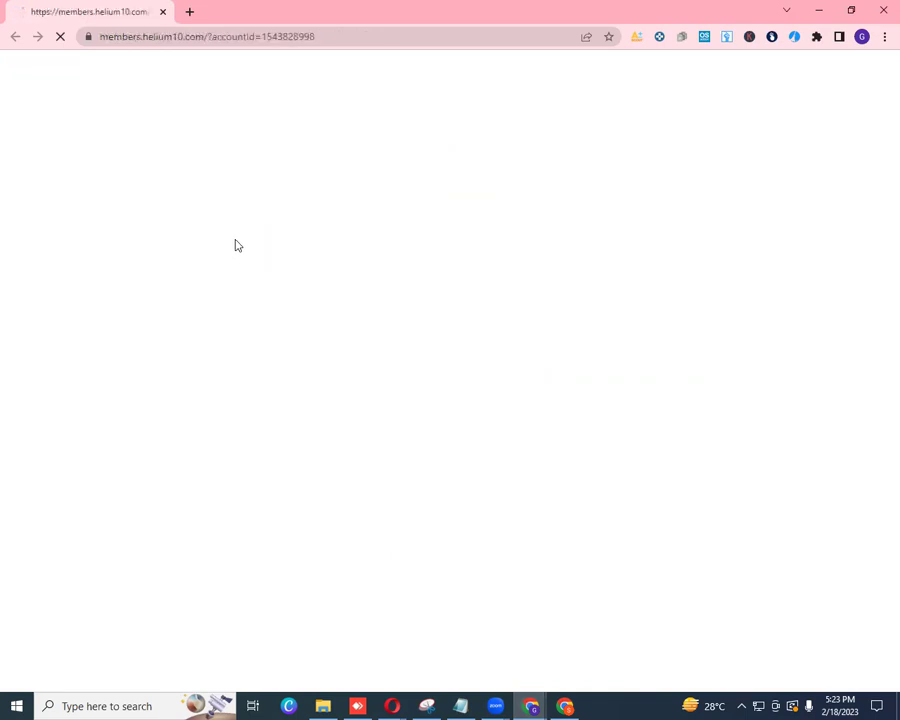
- Try to capture the opened Helium 10 page with Snipping Tool and return to Chrome
{"action": "left_click", "coordinate": [427, 706]}
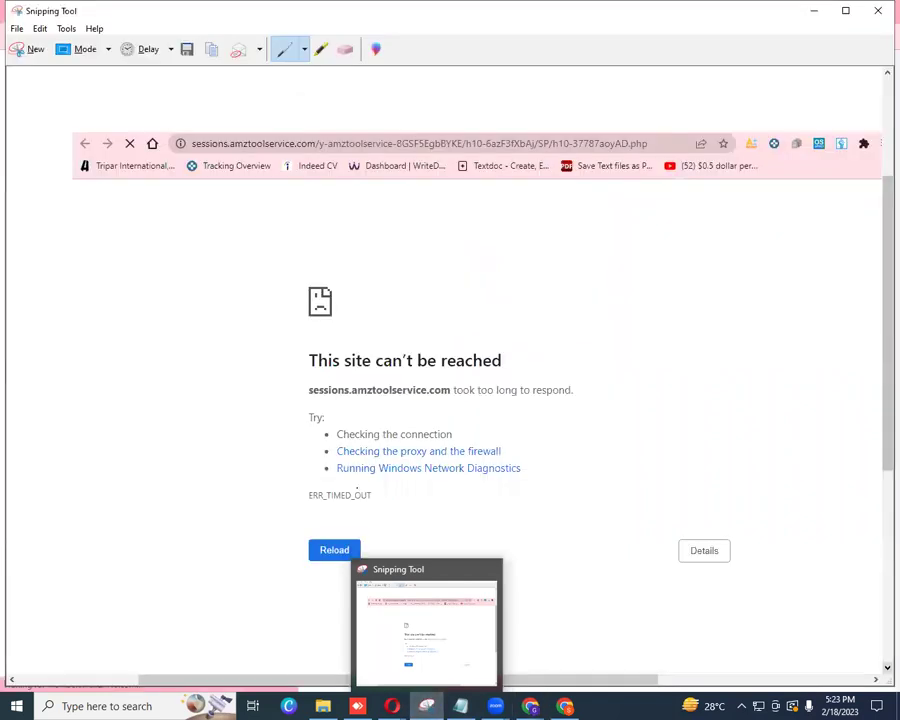
{"action": "left_click", "coordinate": [32, 49]}
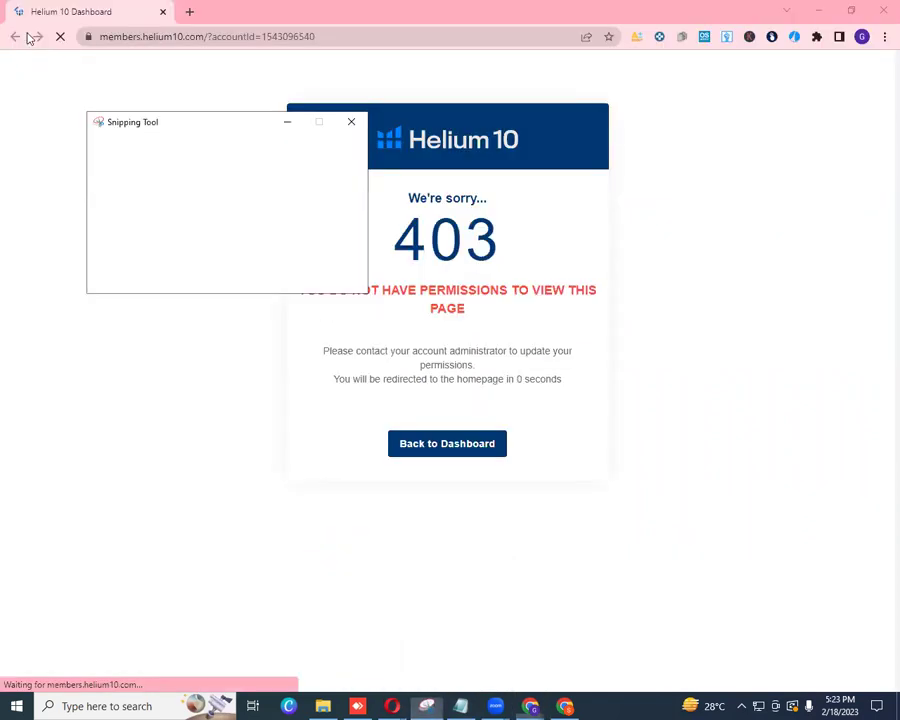
{"action": "mouse_move", "coordinate": [10, 24]}
{"action": "left_mouse_down"}
{"action": "mouse_move", "coordinate": [673, 348]}
{"action": "mouse_move", "coordinate": [775, 500]}
{"action": "mouse_move", "coordinate": [829, 561]}
{"action": "mouse_move", "coordinate": [52, 134]}
{"action": "mouse_move", "coordinate": [10, 40]}
{"action": "left_mouse_up"}
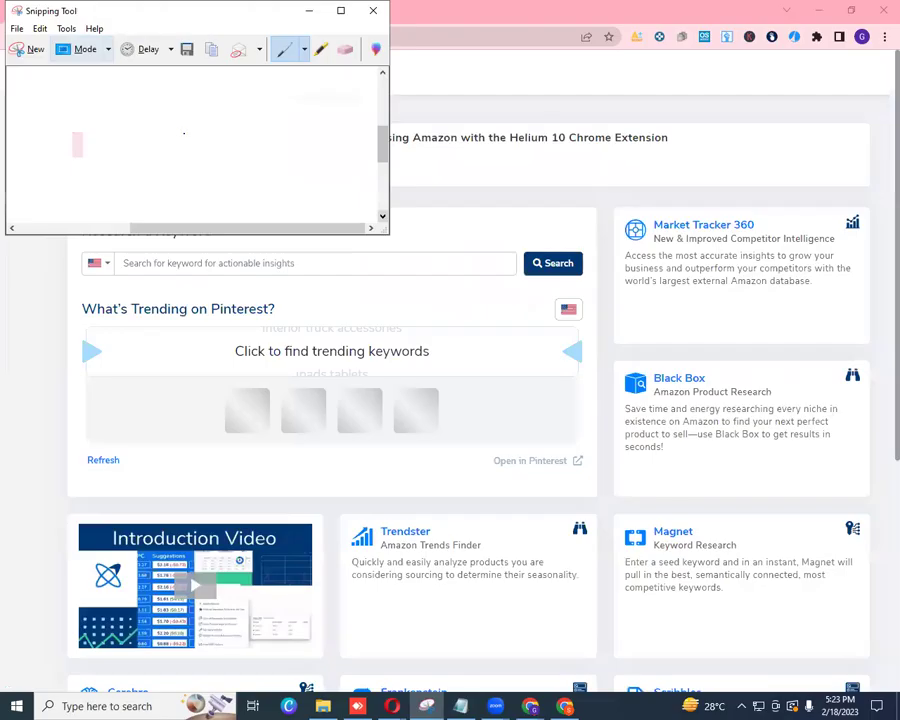
{"action": "left_click", "coordinate": [311, 11]}
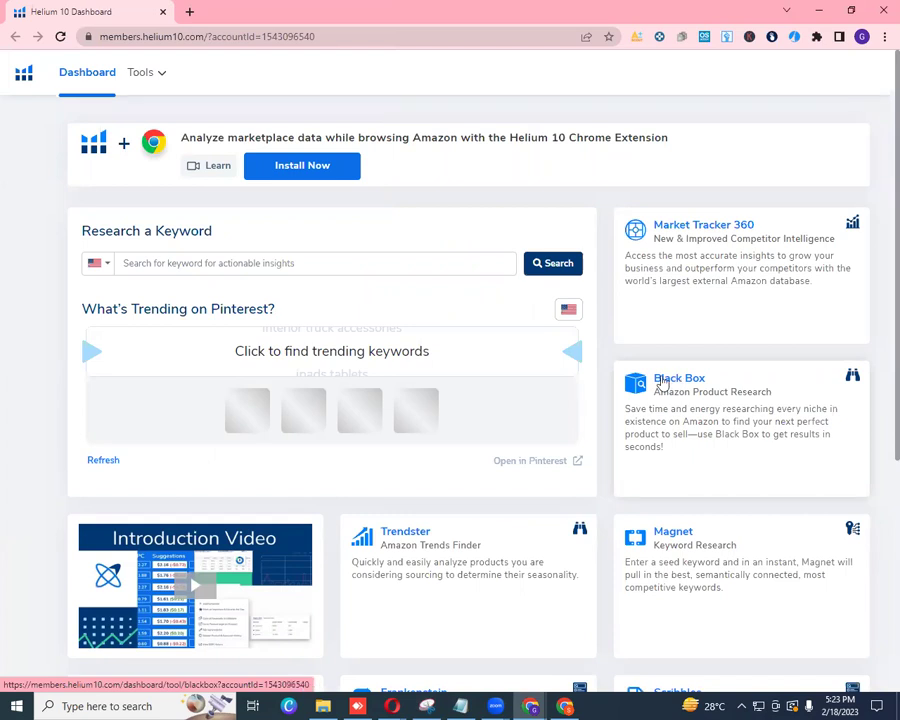
{"action": "left_click", "coordinate": [668, 382]}
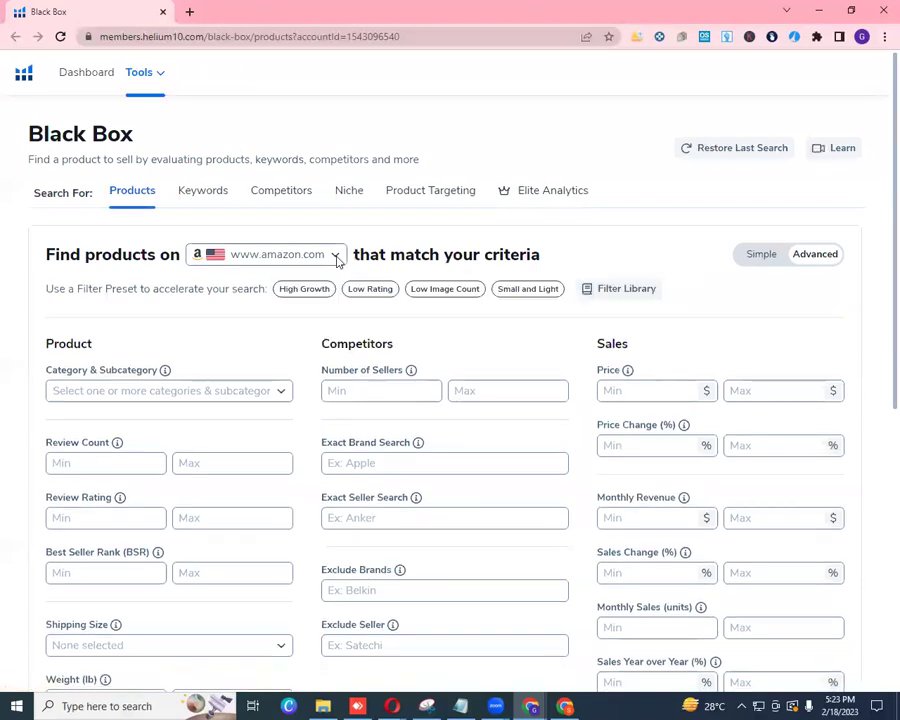
{"action": "left_click", "coordinate": [334, 254]}
{"action": "left_click_drag", "start_coordinate": [340, 402], "coordinate": [339, 467]}
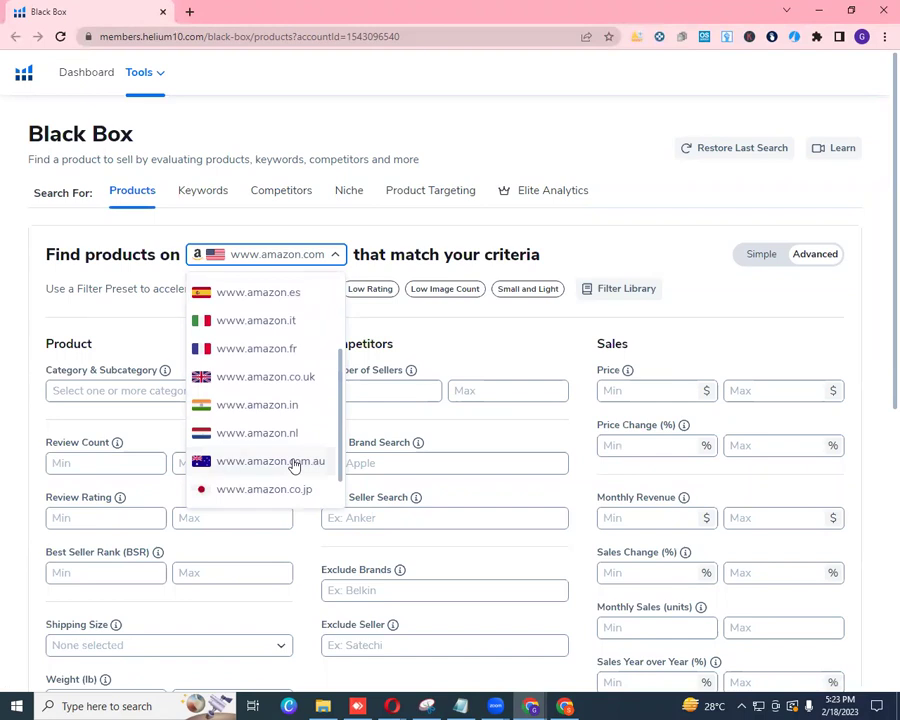
{"action": "left_click", "coordinate": [293, 462]}
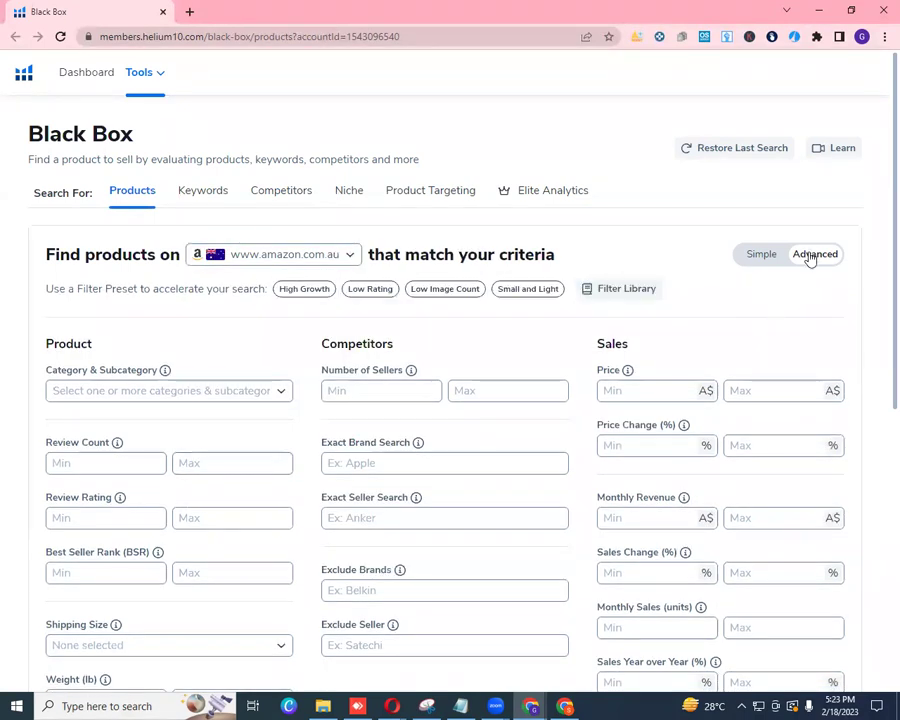
- Apply the High Growth filter preset and select all product categories
{"action": "left_click", "coordinate": [310, 292]}
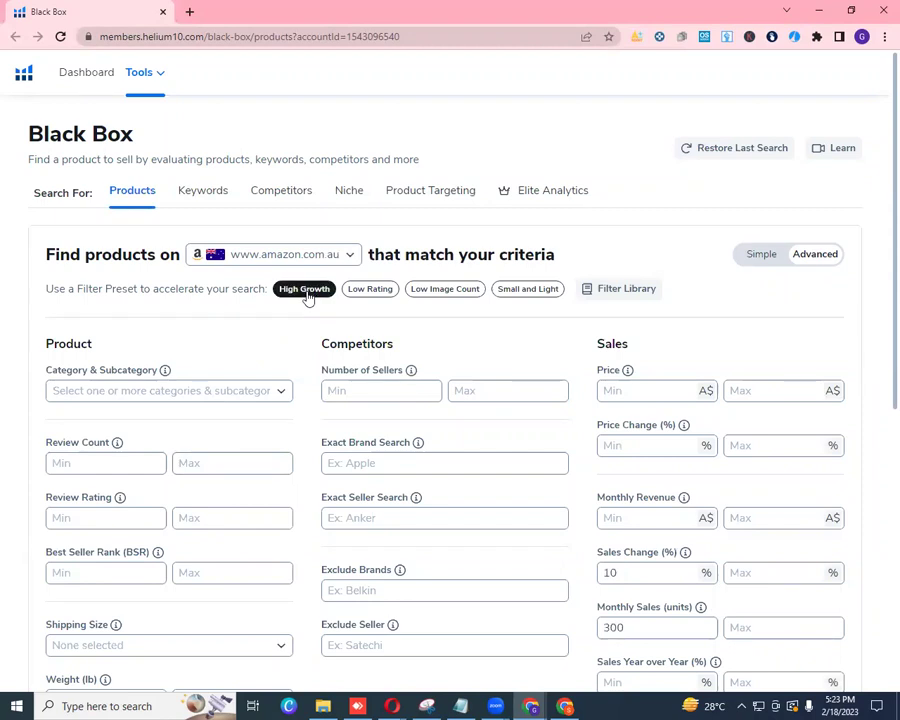
{"action": "left_click", "coordinate": [281, 391]}
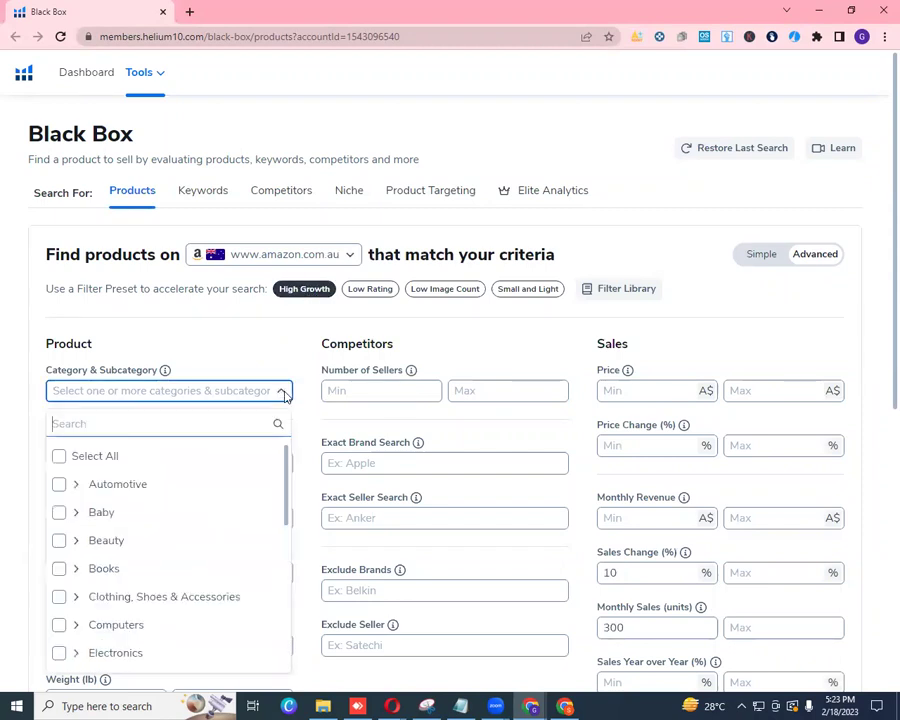
{"action": "left_click", "coordinate": [177, 462]}
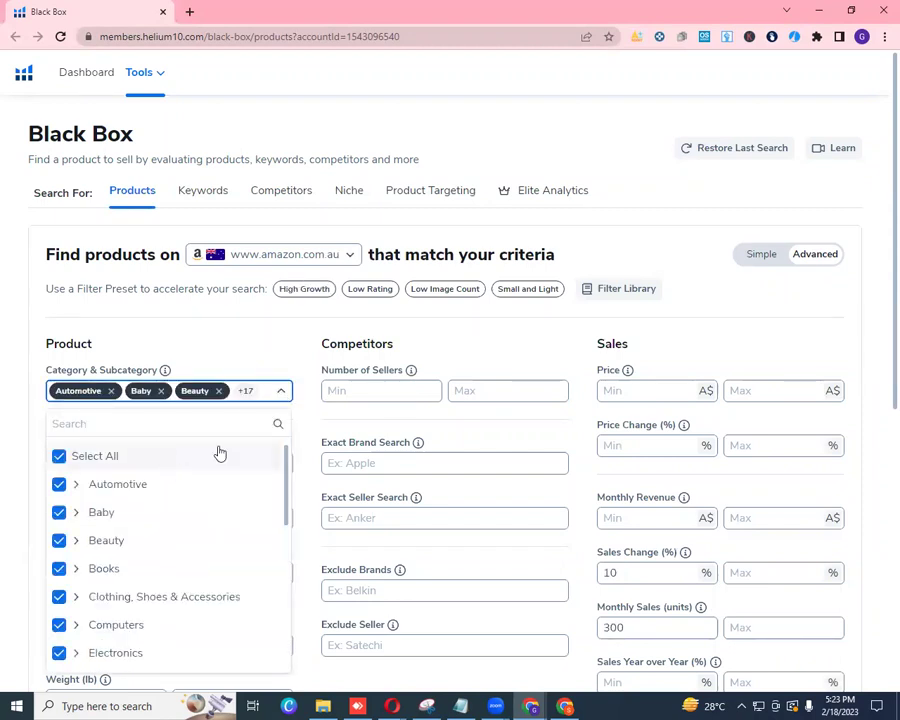
- Set the number of sellers filter to a minimum of 3 and a maximum of 25
{"action": "left_click", "coordinate": [381, 390]}
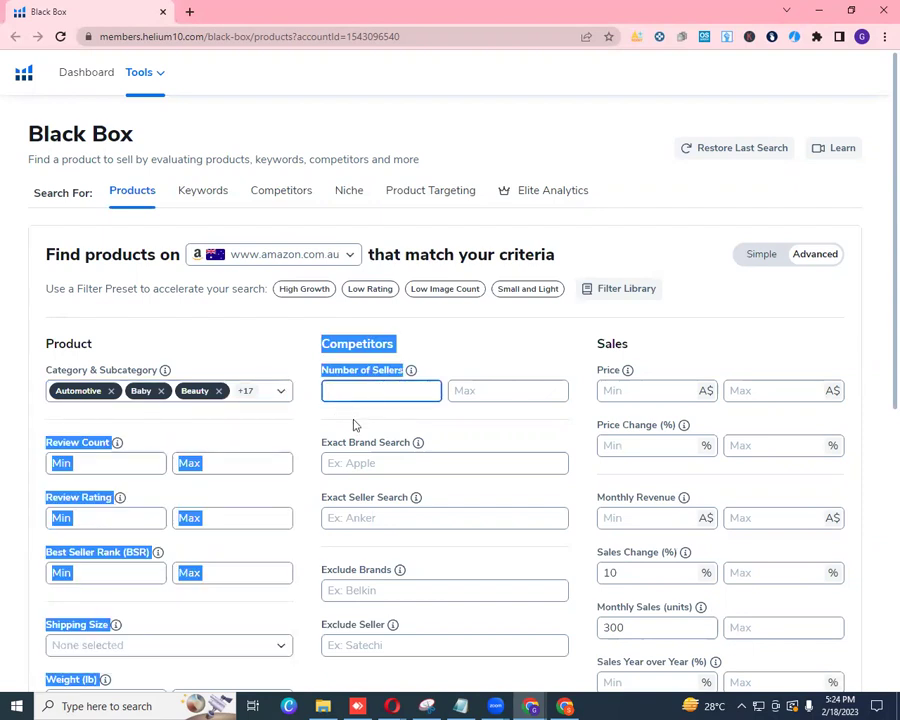
{"action": "left_click", "coordinate": [374, 394]}
{"action": "left_click", "coordinate": [390, 390]}
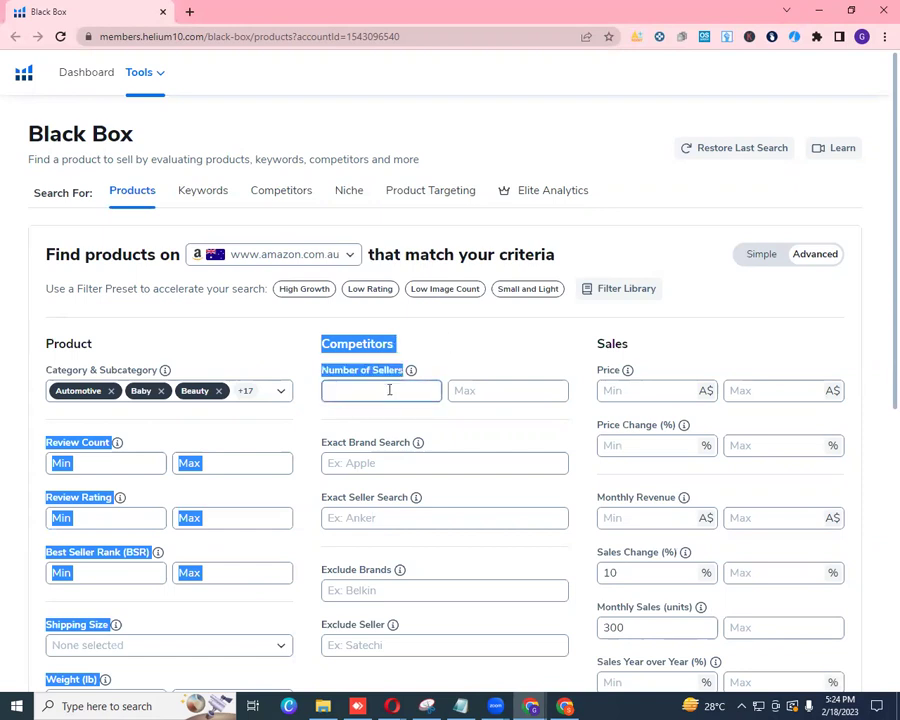
{"action": "left_click", "coordinate": [390, 390]}
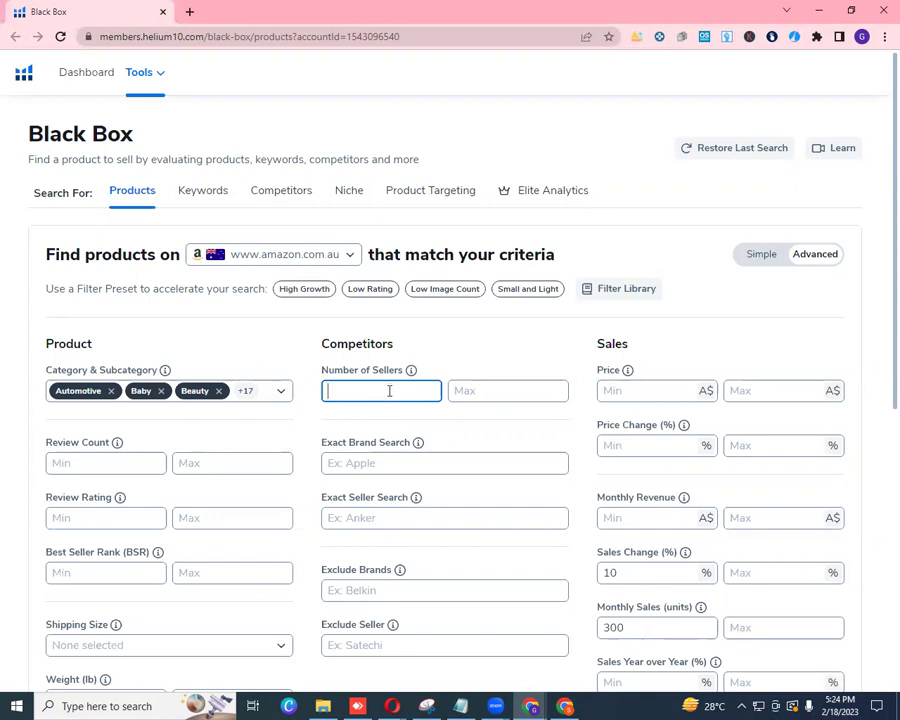
{"action": "type", "text": "33"}
{"action": "key", "text": "BackSpace"}
{"action": "left_click", "coordinate": [503, 392]}
{"action": "type", "text": "2"}
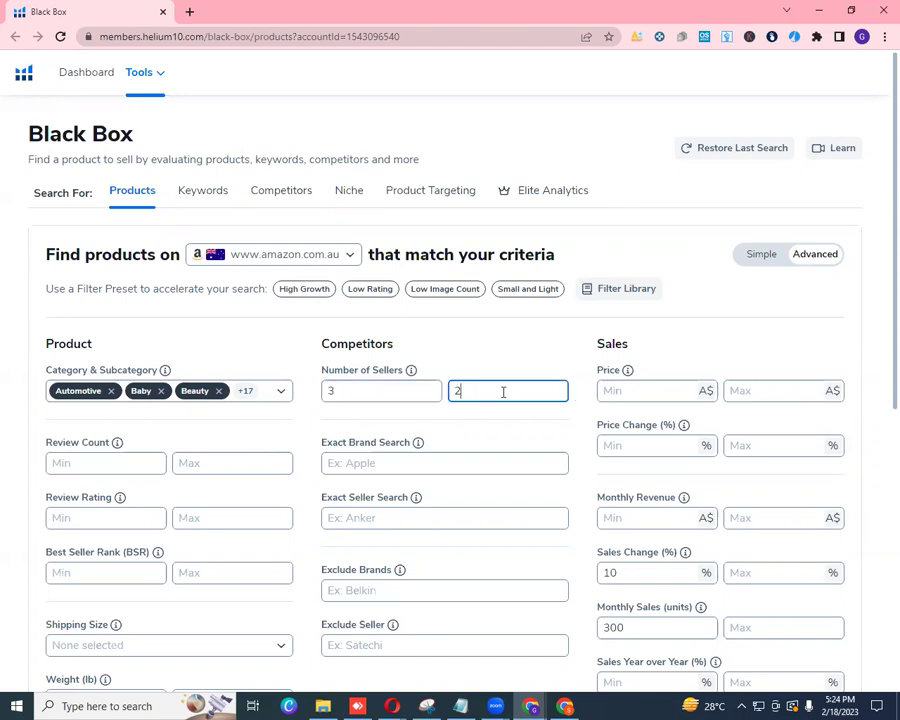
{"action": "type", "text": "5"}
- Set the price filter to a minimum of A$2 and a maximum of A$100
{"action": "left_click", "coordinate": [652, 391]}
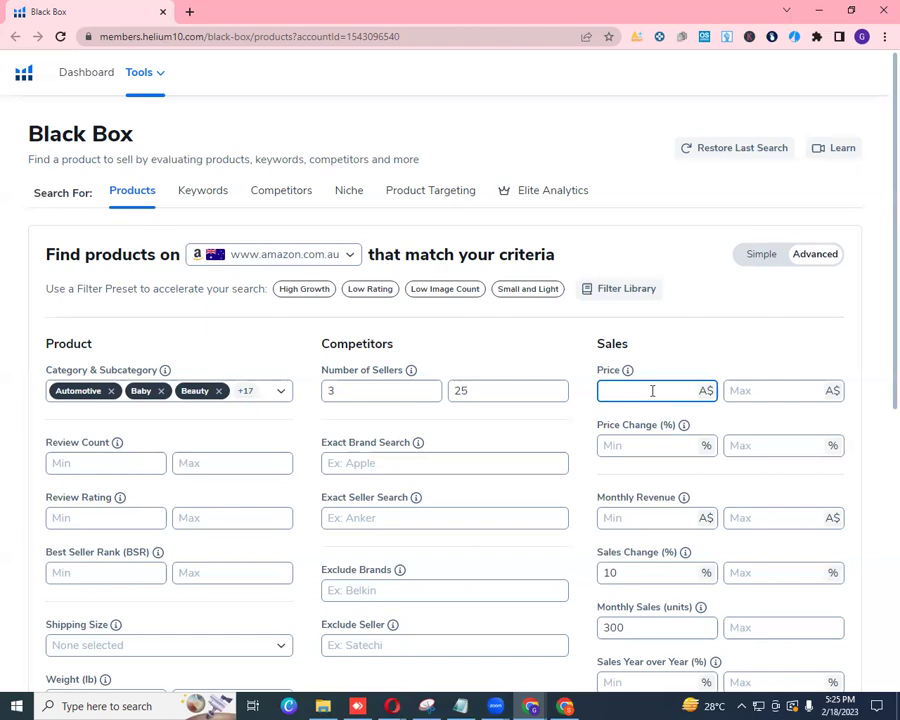
{"action": "type", "text": "2"}
{"action": "left_click", "coordinate": [780, 390]}
{"action": "type", "text": "1"}
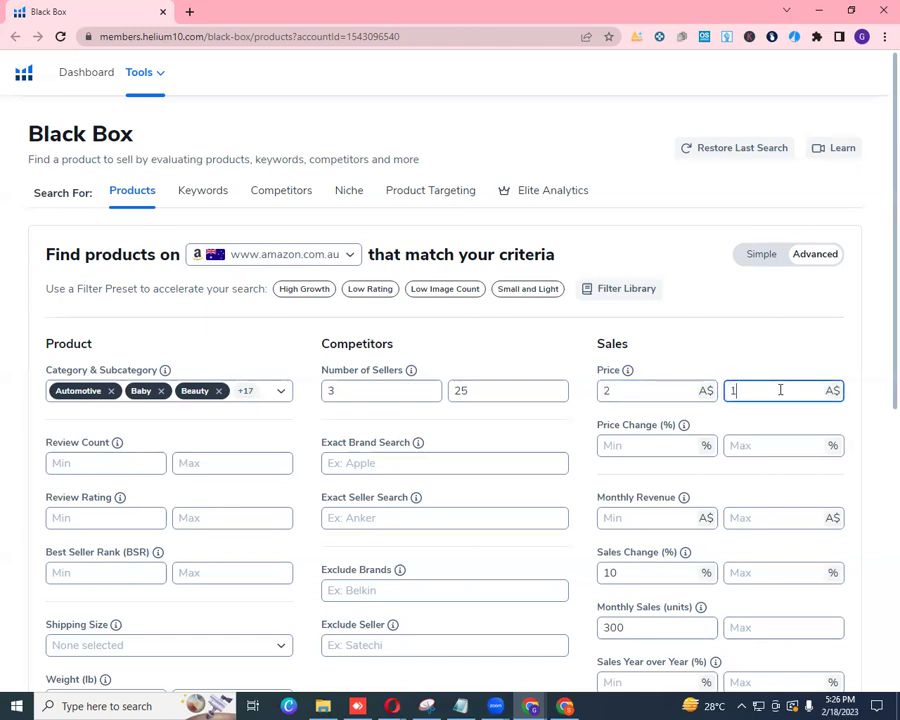
{"action": "type", "text": "00"}
{"action": "key", "text": "BackSpace"}
{"action": "key", "text": "BackSpace"}
{"action": "key", "text": "BackSpace"}
{"action": "type", "text": "10"}
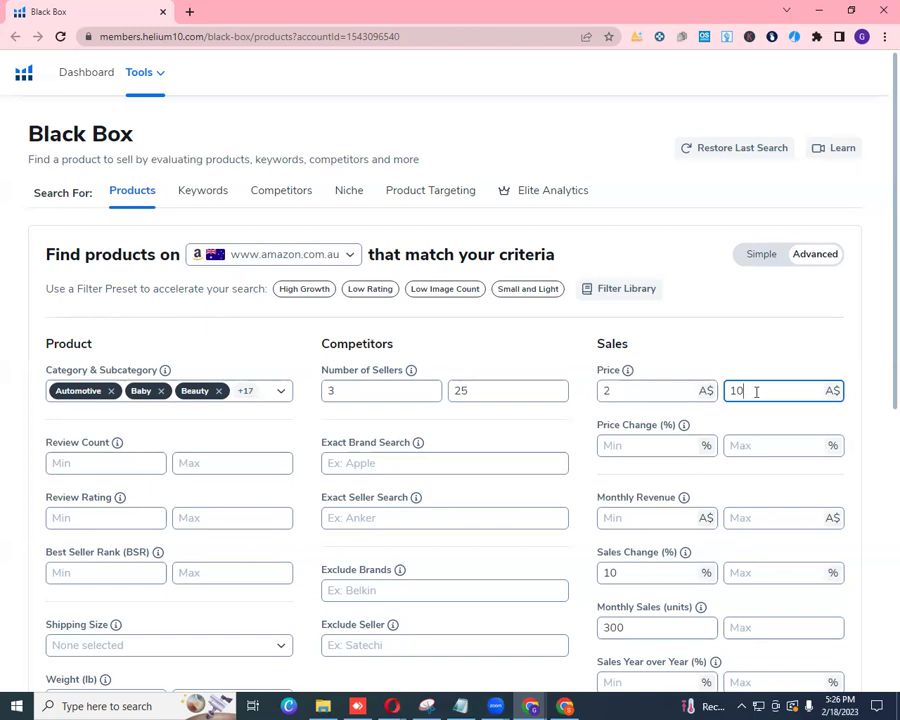
{"action": "type", "text": "0"}
- Set the minimum review count to 250
{"action": "left_click", "coordinate": [145, 465]}
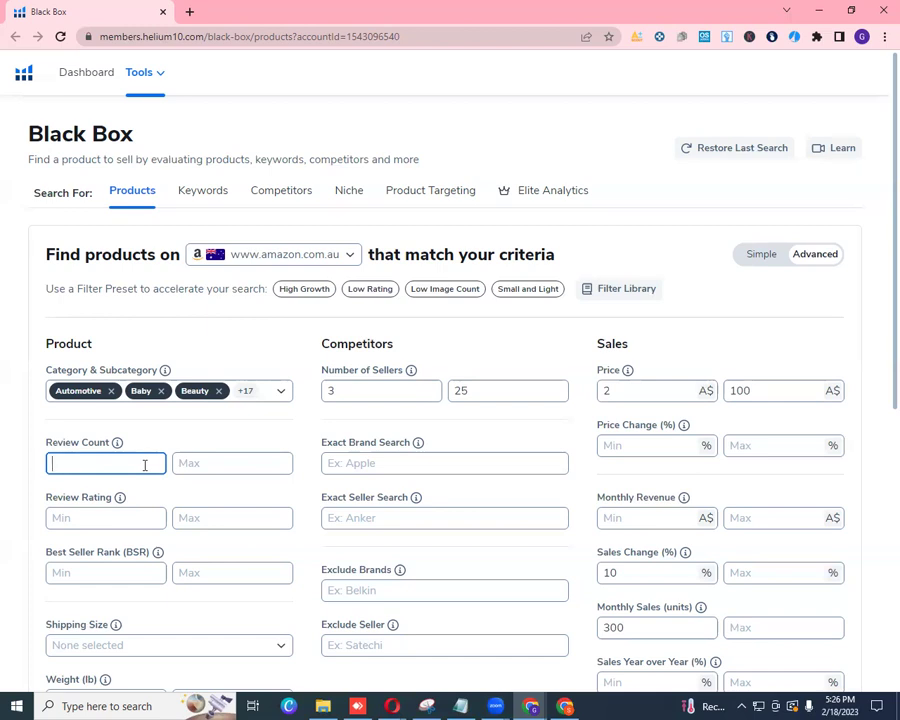
{"action": "type", "text": "250"}
{"action": "left_click", "coordinate": [128, 517]}
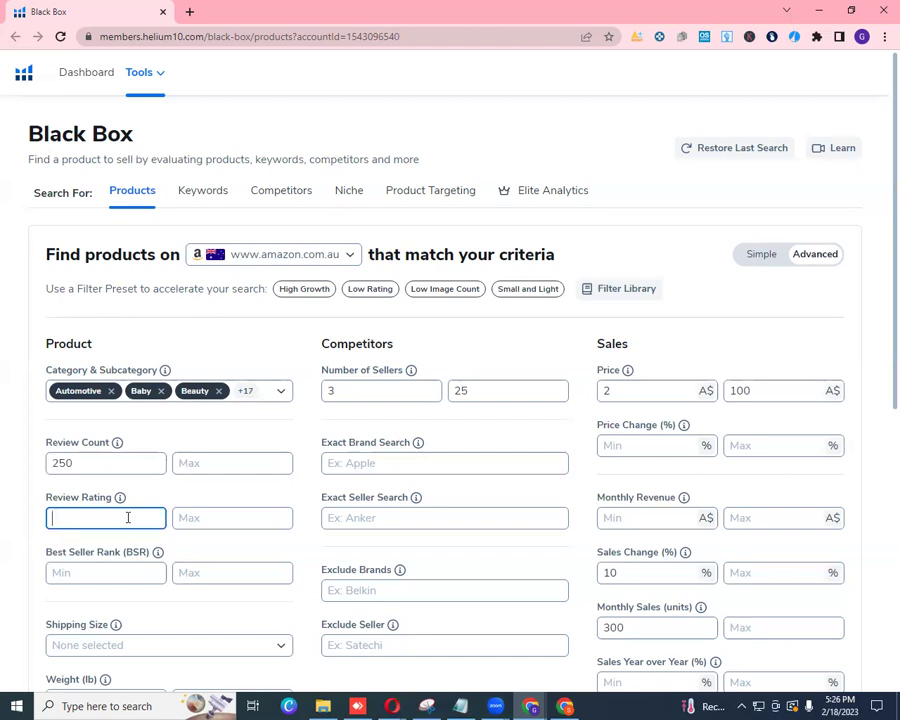
{"action": "left_click", "coordinate": [146, 465]}
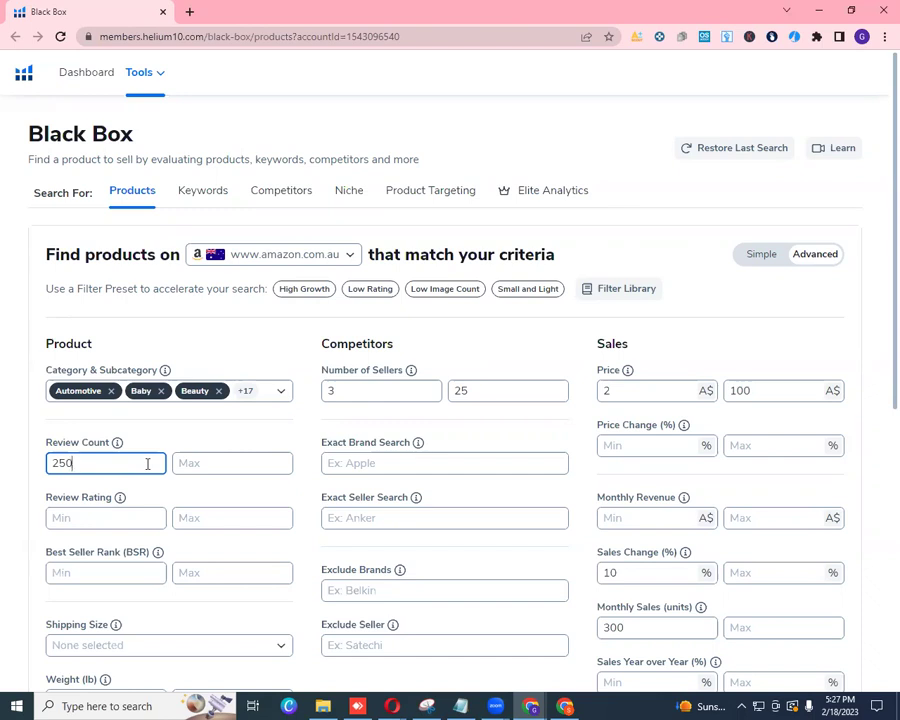
{"action": "left_click", "coordinate": [214, 463]}
{"action": "type", "text": "300"}
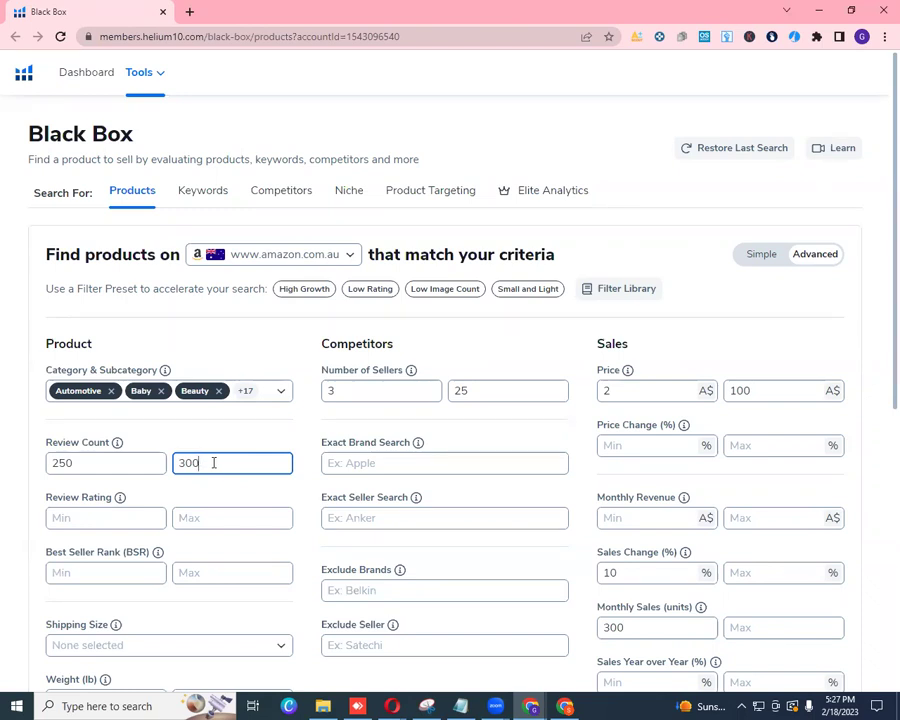
{"action": "key", "text": "BackSpace"}
{"action": "key", "text": "BackSpace"}
{"action": "key", "text": "BackSpace"}
{"action": "left_click", "coordinate": [217, 442]}
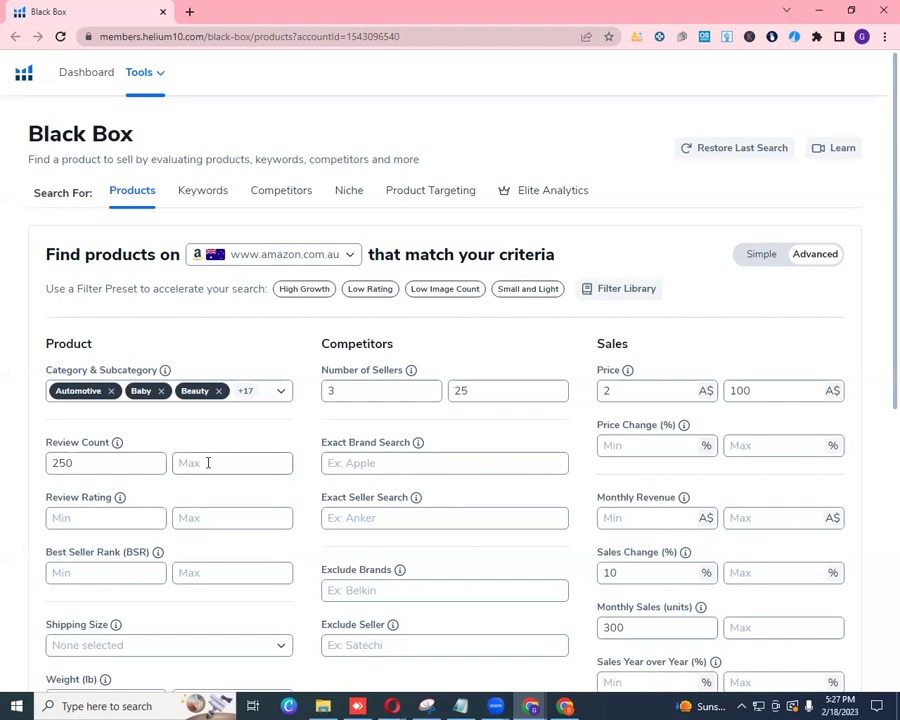
- Set the minimum review rating to 4.2 and the maximum Best Seller Rank to 60000
{"action": "left_click", "coordinate": [119, 516]}
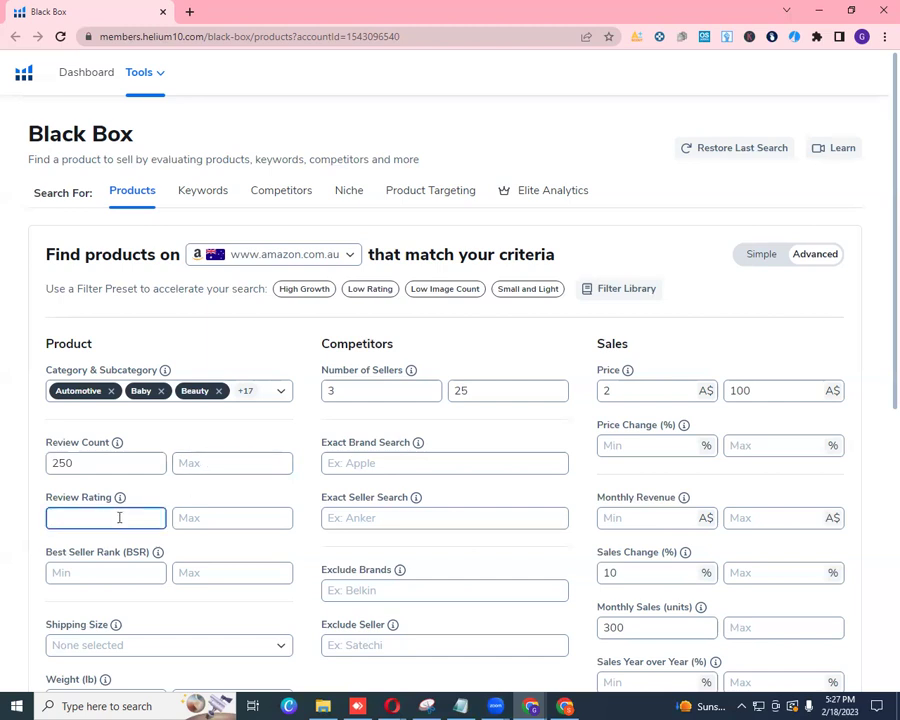
{"action": "type", "text": "4.2"}
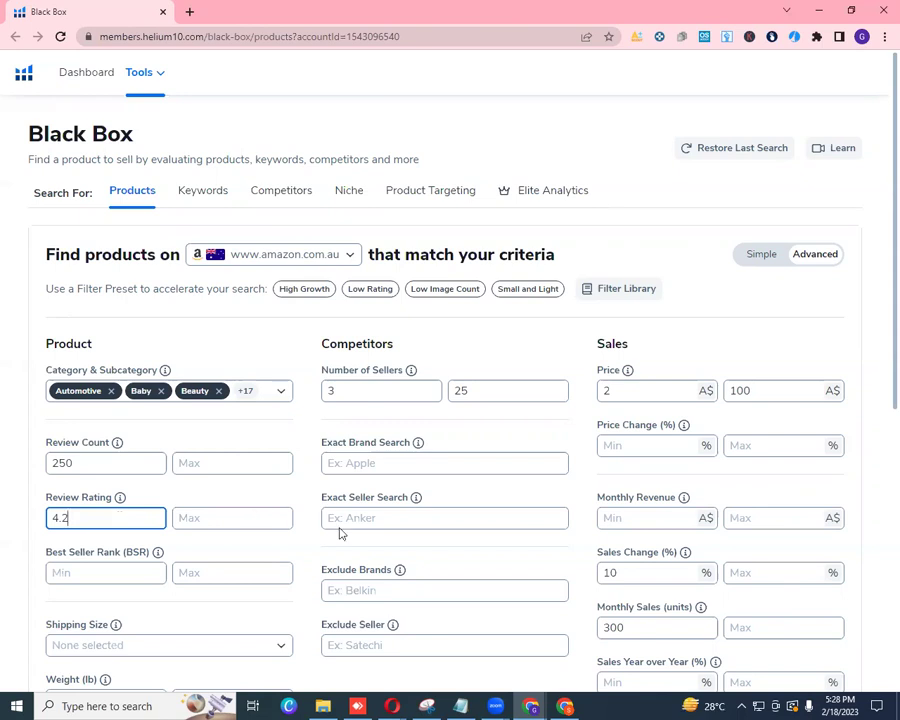
{"action": "scroll", "coordinate": [325, 540], "scroll_direction": "down", "scroll_amount": 1}
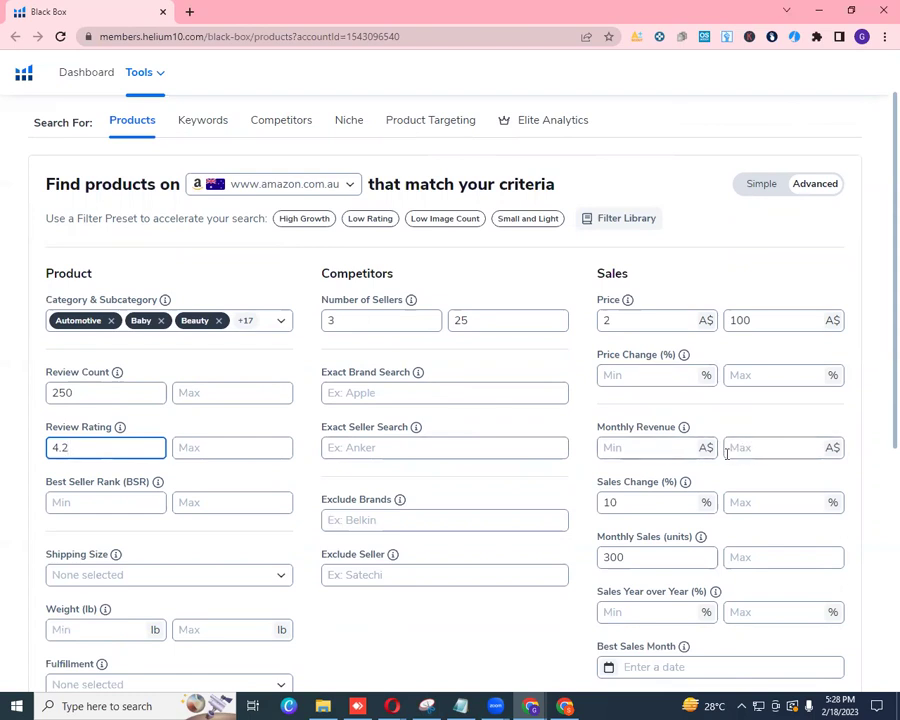
{"action": "scroll", "coordinate": [878, 440], "scroll_direction": "down", "scroll_amount": 1}
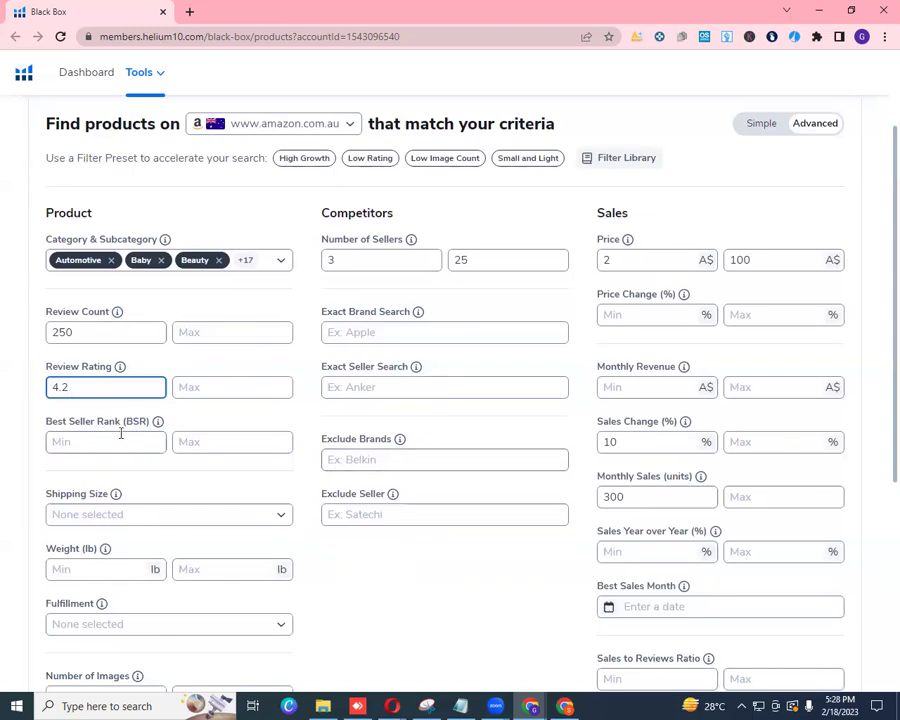
{"action": "left_click", "coordinate": [248, 441]}
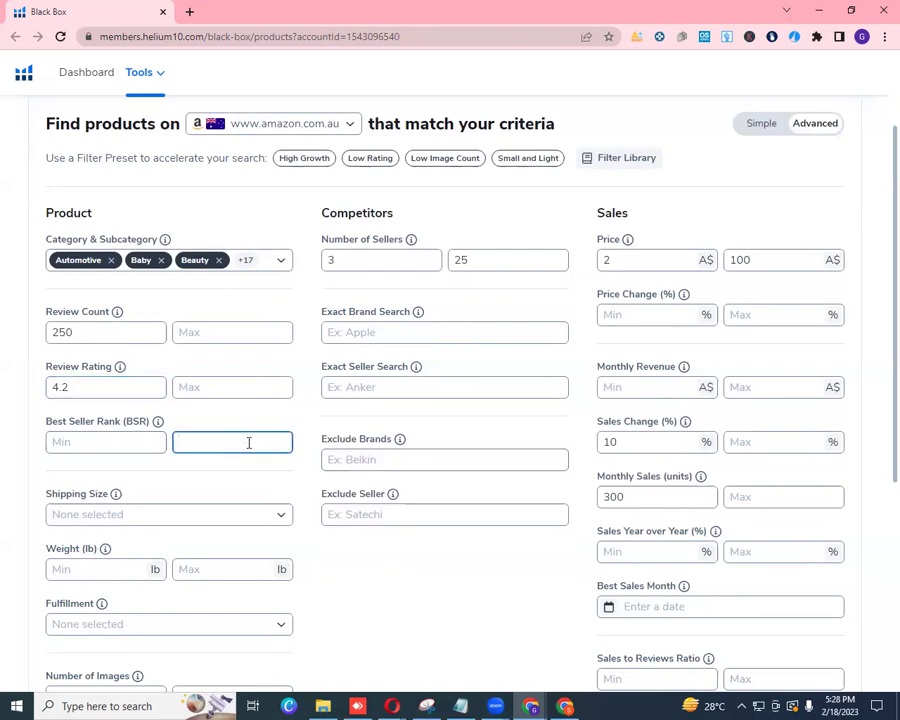
{"action": "type", "text": "60000"}
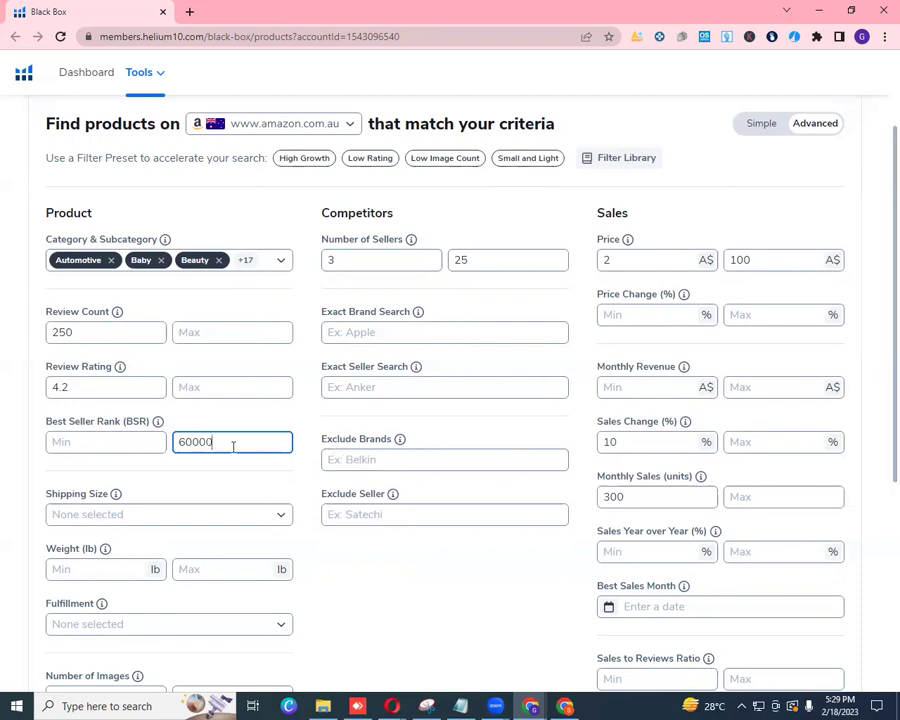
- Select all seven shipping sizes, from Small Oversize through Standard Oversize, and close the shipping size list
{"action": "scroll", "coordinate": [880, 465], "scroll_direction": "down", "scroll_amount": 3}
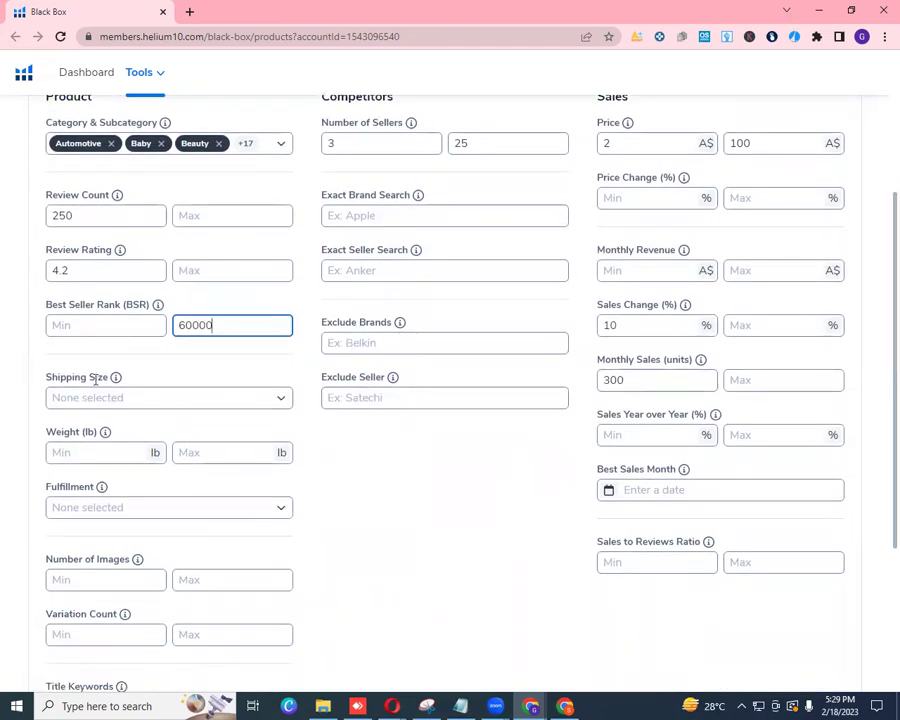
{"action": "left_click", "coordinate": [281, 400]}
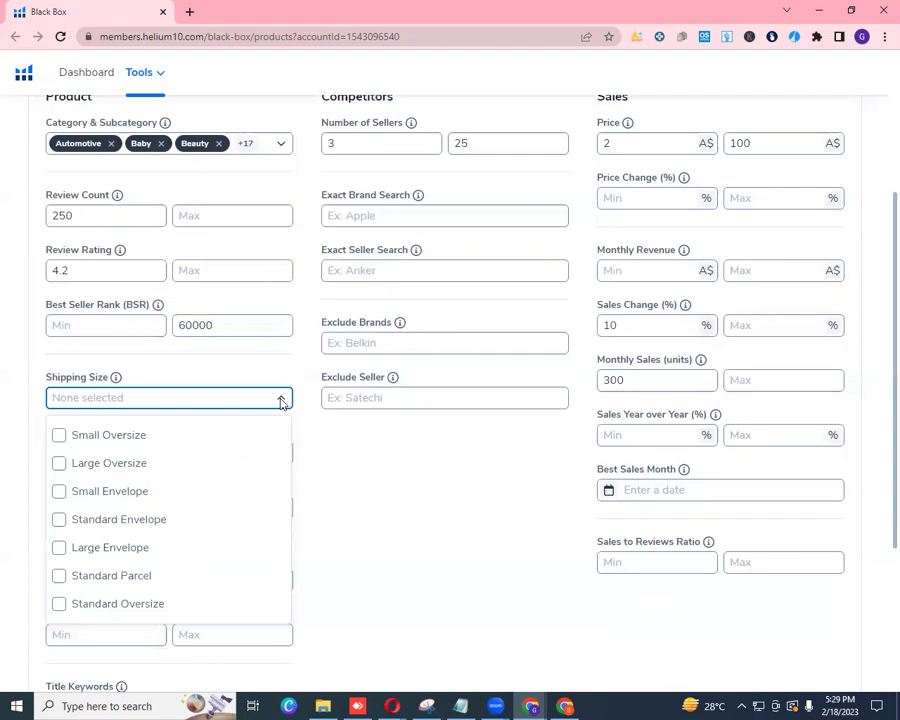
{"action": "left_click", "coordinate": [135, 441]}
{"action": "left_click", "coordinate": [131, 491]}
{"action": "left_click", "coordinate": [130, 522]}
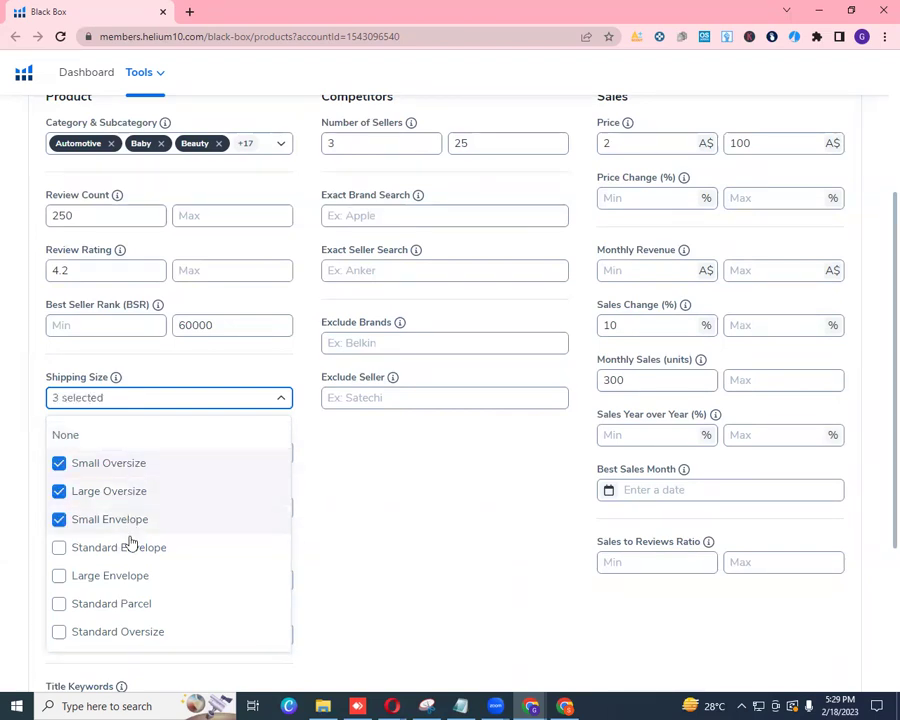
{"action": "left_click", "coordinate": [141, 553]}
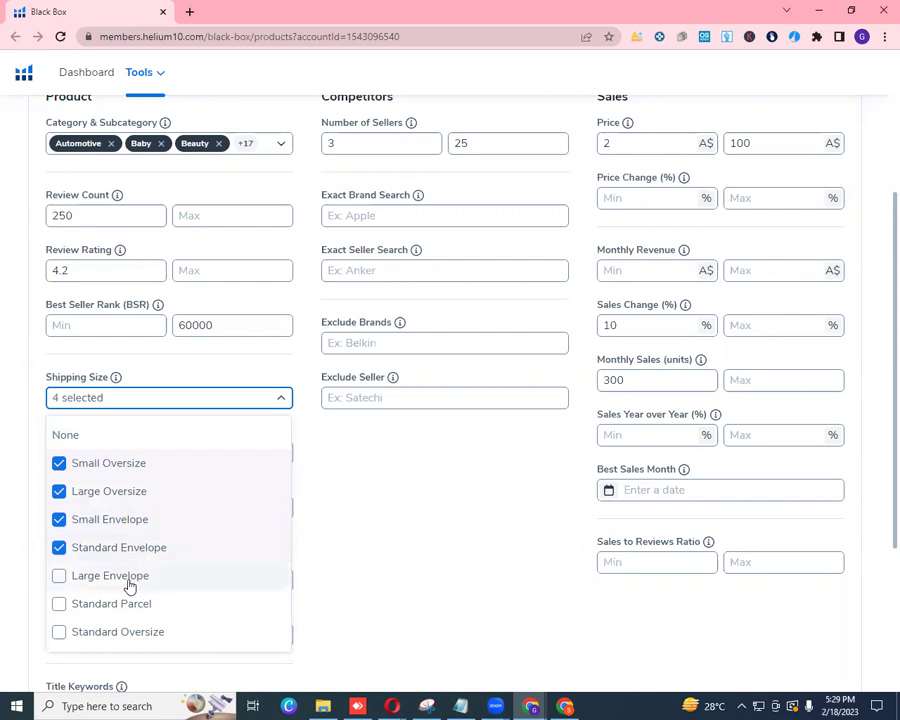
{"action": "left_click", "coordinate": [132, 580]}
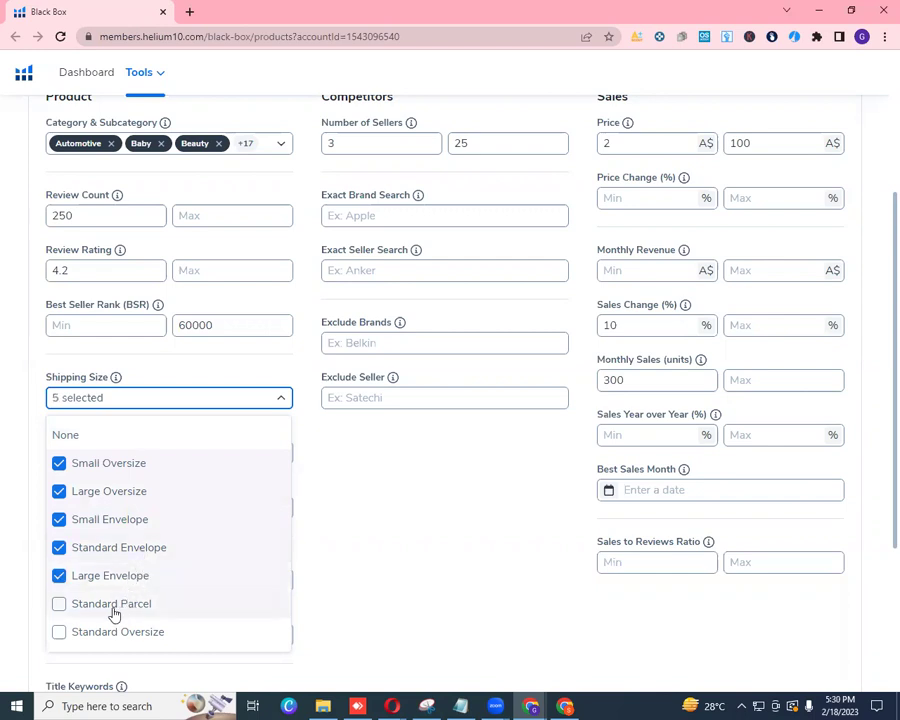
{"action": "left_click", "coordinate": [114, 608]}
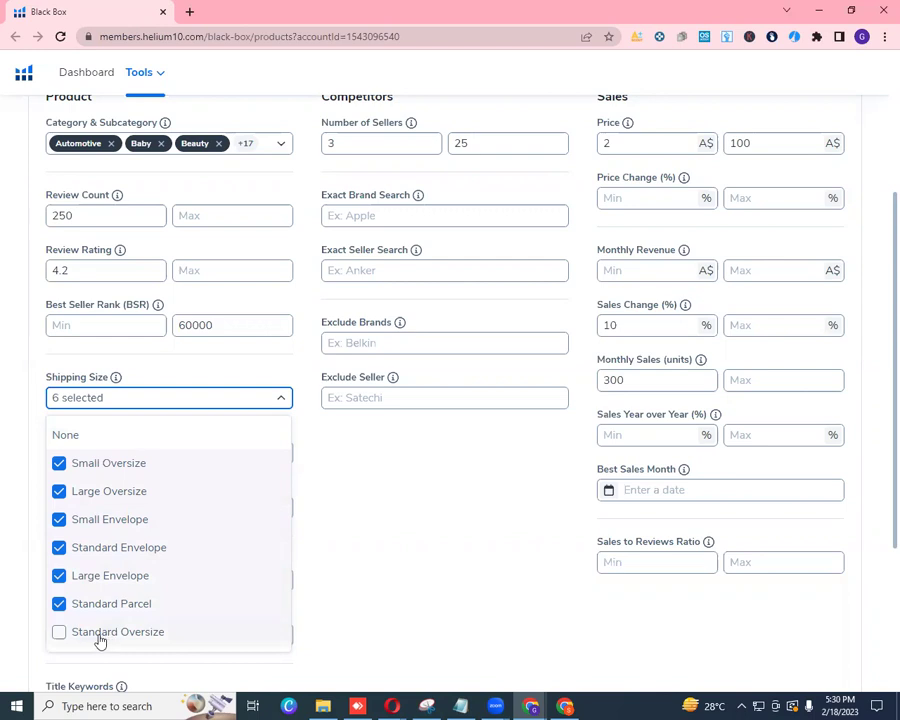
{"action": "left_click", "coordinate": [100, 642]}
{"action": "left_click", "coordinate": [325, 492]}
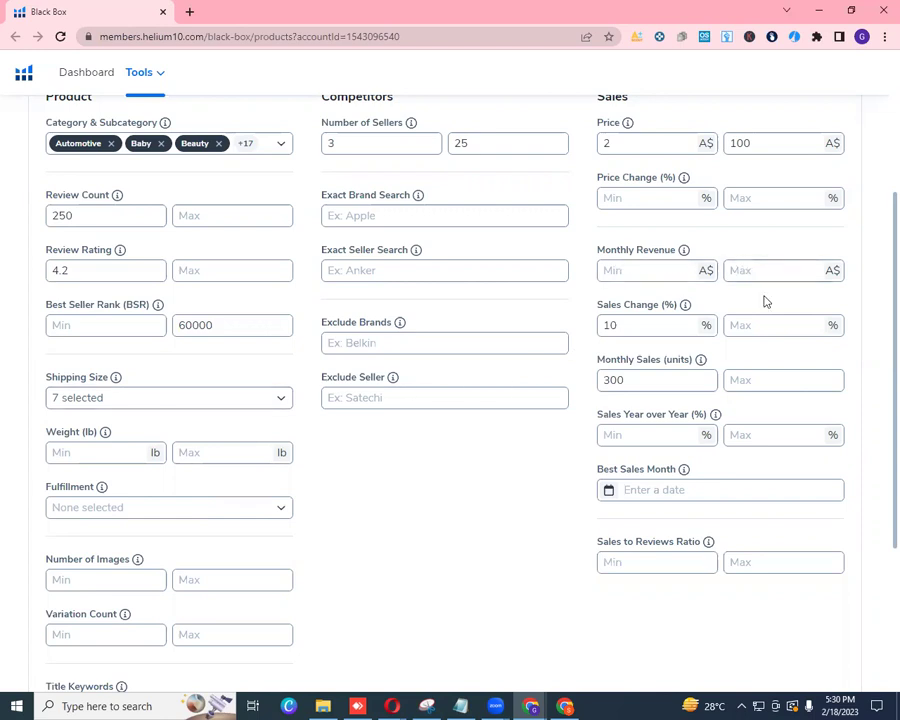
- Set the minimum monthly sales to 1000 units
{"action": "left_click", "coordinate": [640, 380]}
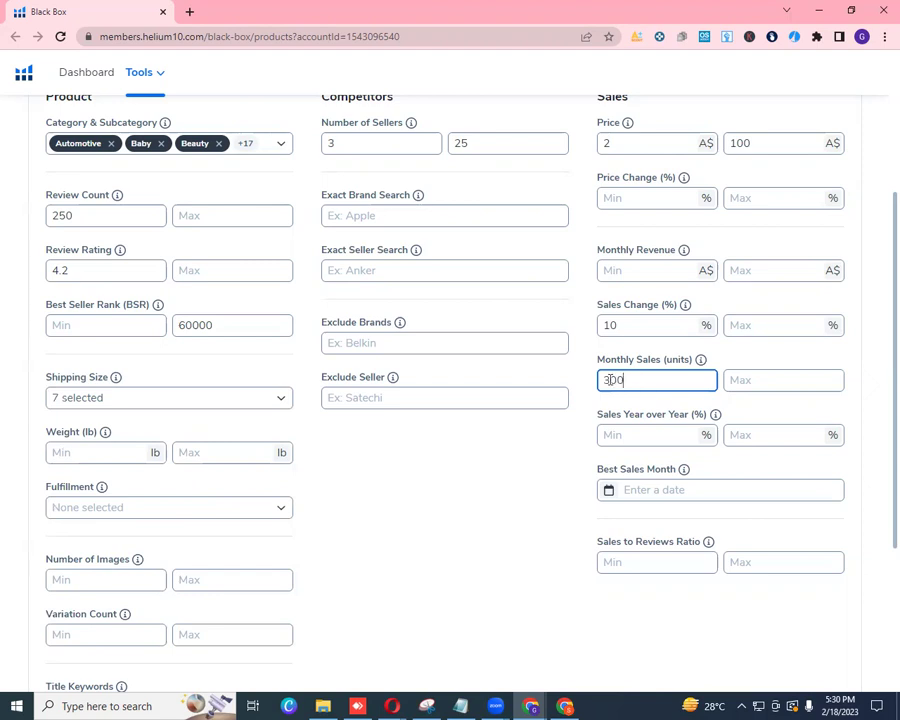
{"action": "left_click", "coordinate": [610, 380]}
{"action": "key", "text": "BackSpace"}
{"action": "type", "text": "10"}
{"action": "left_click_drag", "start_coordinate": [631, 380], "coordinate": [600, 380]}
{"action": "key", "text": "Right"}
- Select FBA and FBM as the fulfillment types, leaving Amazon unselected, and close the fulfillment list
{"action": "scroll", "coordinate": [876, 420], "scroll_direction": "down", "scroll_amount": 1}
{"action": "scroll", "coordinate": [878, 480], "scroll_direction": "down", "scroll_amount": 3}
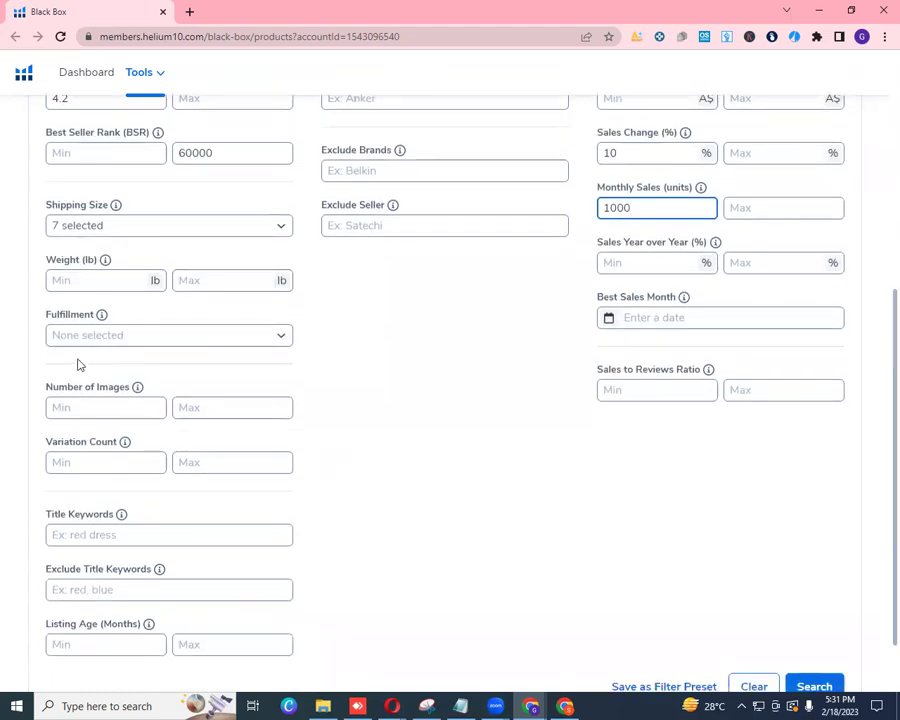
{"action": "left_click", "coordinate": [281, 338]}
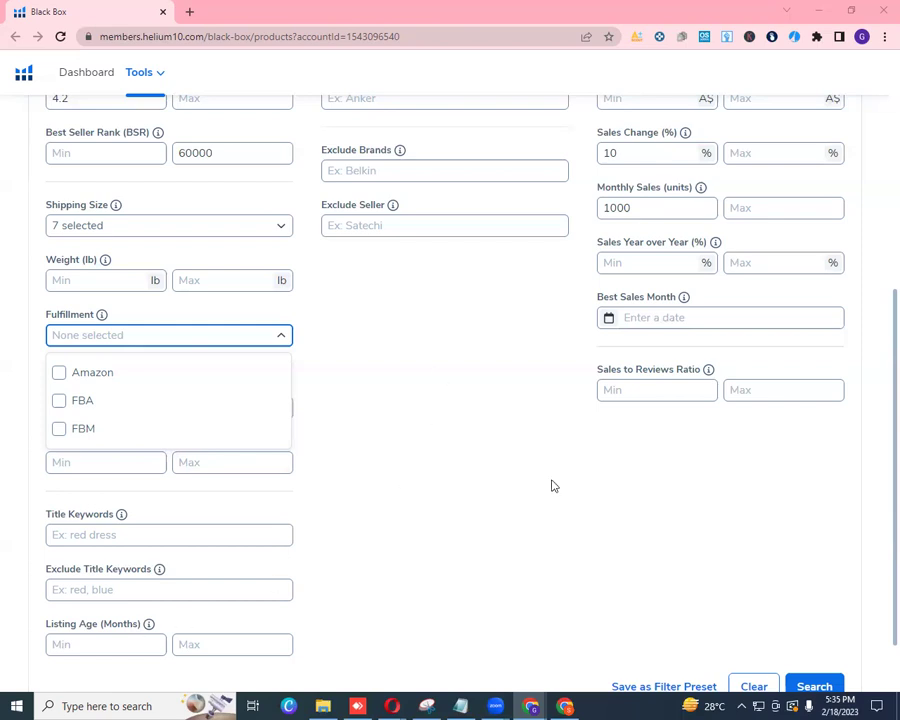
{"action": "left_click", "coordinate": [82, 410]}
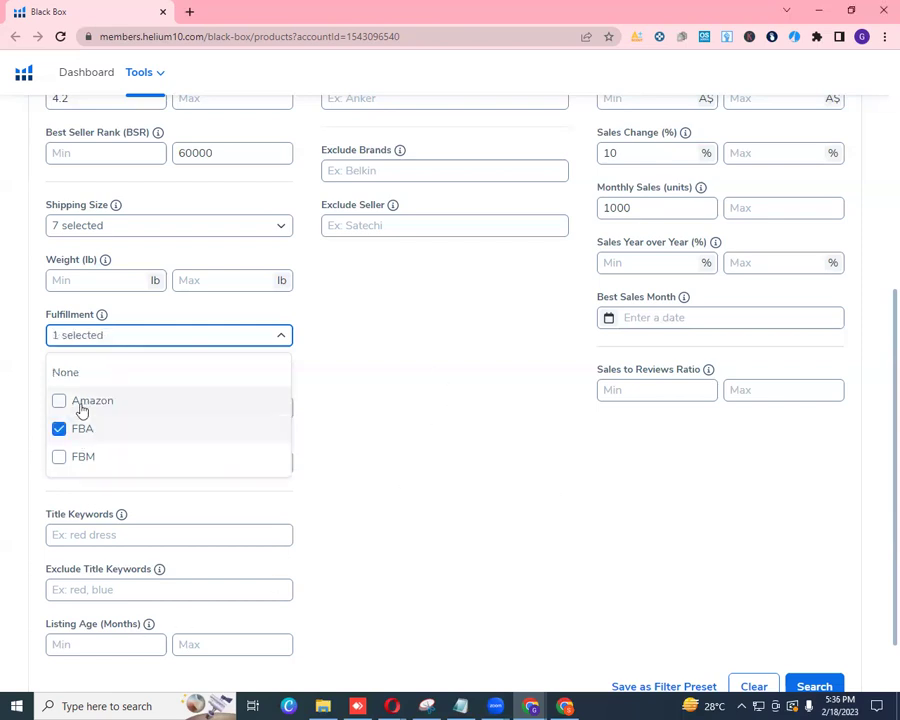
{"action": "left_click", "coordinate": [80, 458]}
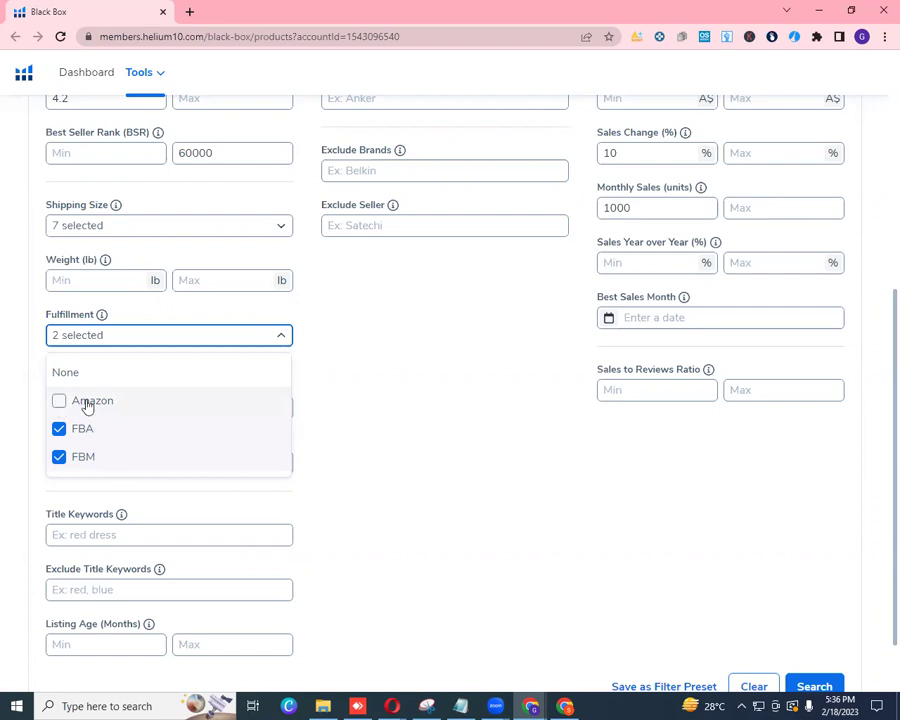
{"action": "left_click", "coordinate": [350, 412]}
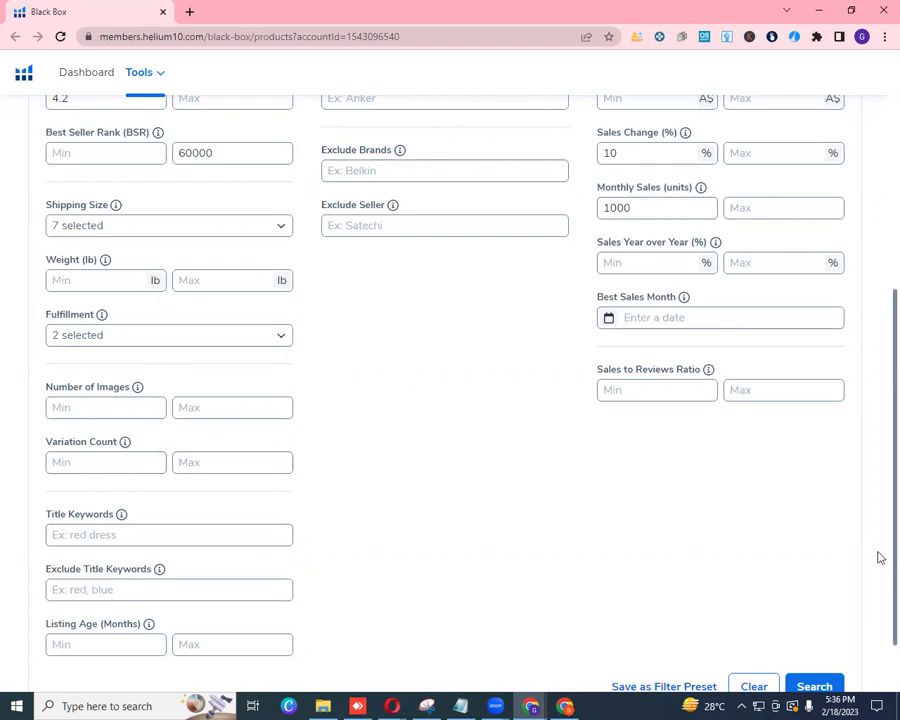
- Save the current filter criteria as a filter preset named "Aus 3"
{"action": "scroll", "coordinate": [878, 566], "scroll_direction": "down", "scroll_amount": 2}
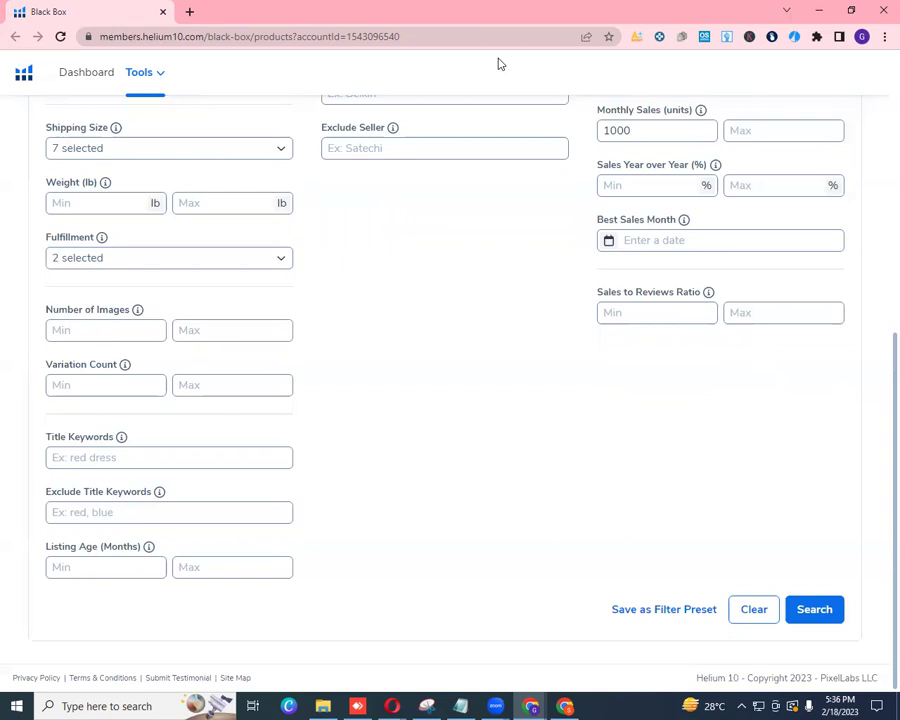
{"action": "left_click", "coordinate": [665, 610]}
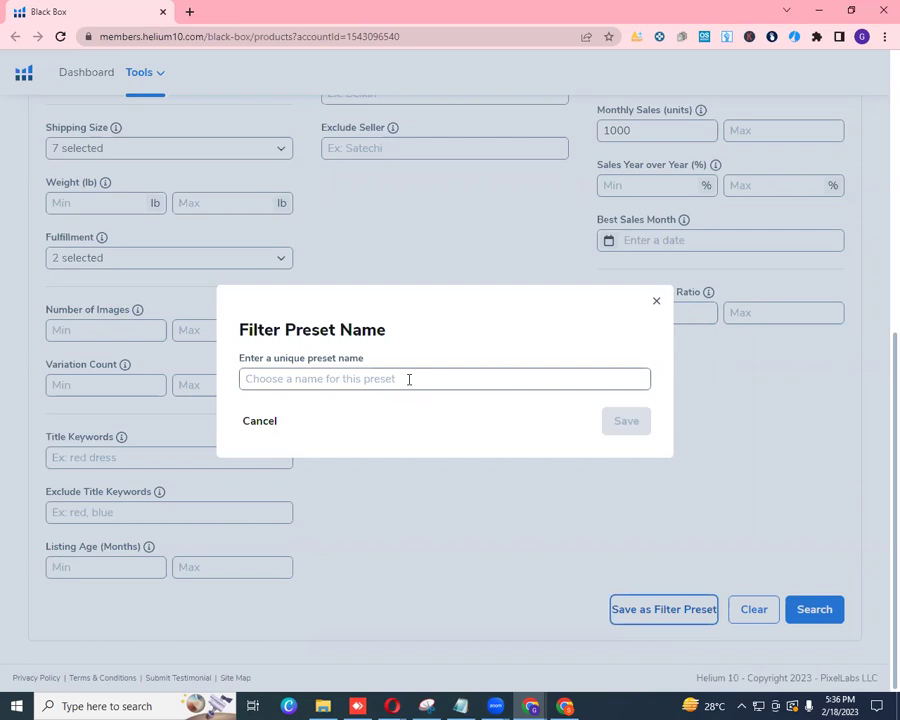
{"action": "left_click", "coordinate": [409, 379]}
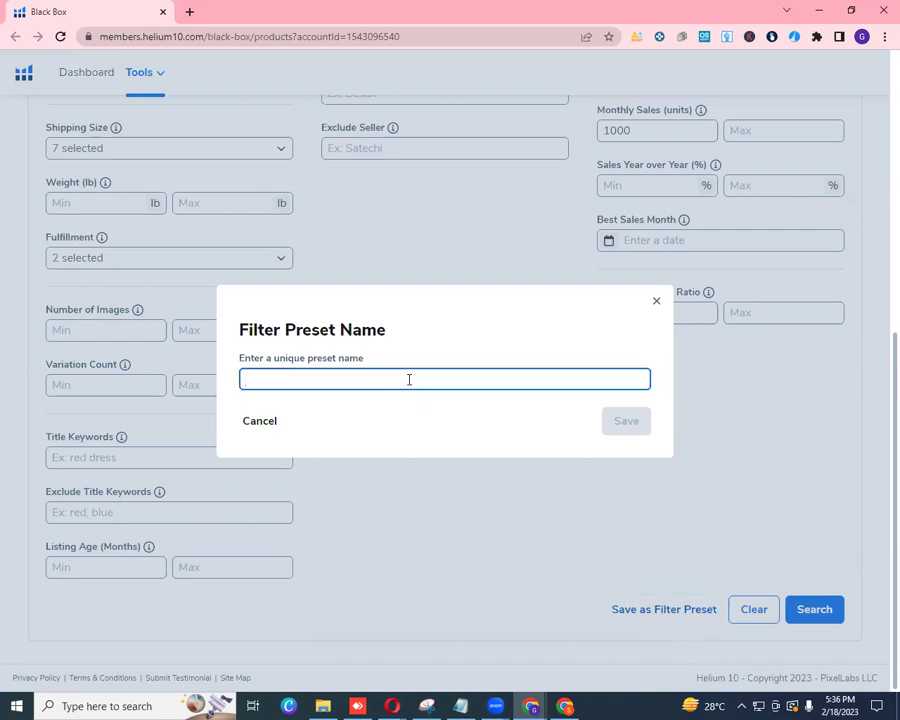
{"action": "type", "text": "aUS 3"}
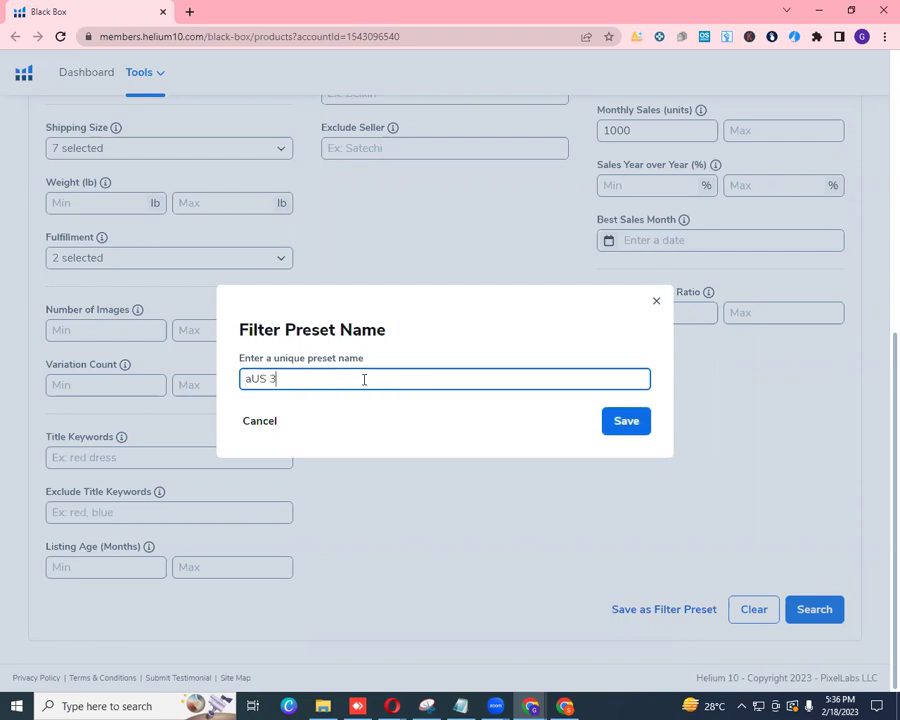
{"action": "key", "text": "BackSpace"}
{"action": "key", "text": "BackSpace"}
{"action": "key", "text": "BackSpace"}
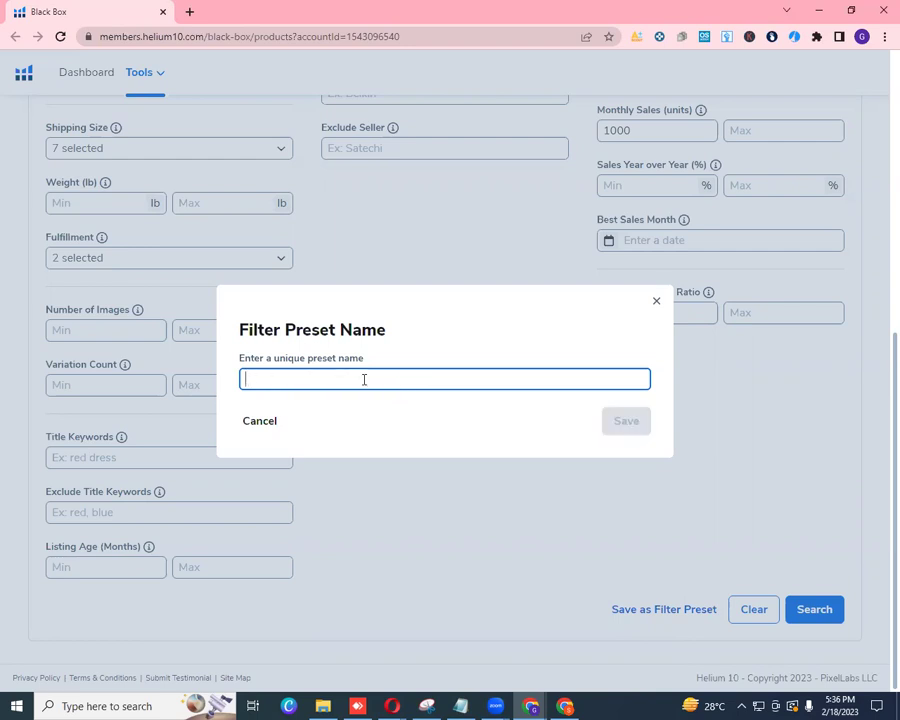
{"action": "type", "text": "a"}
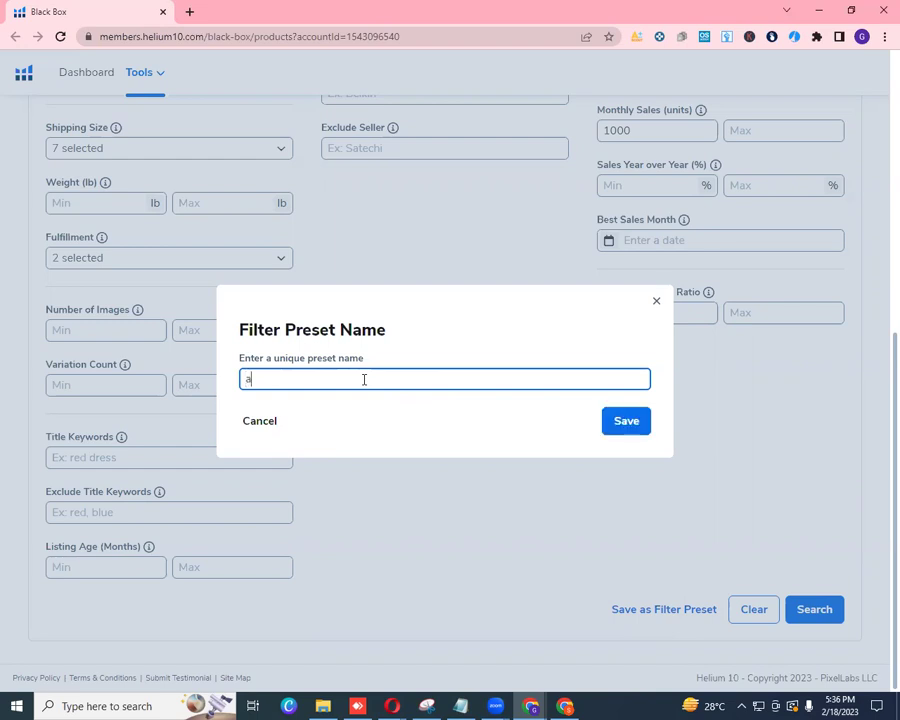
{"action": "key", "text": "BackSpace"}
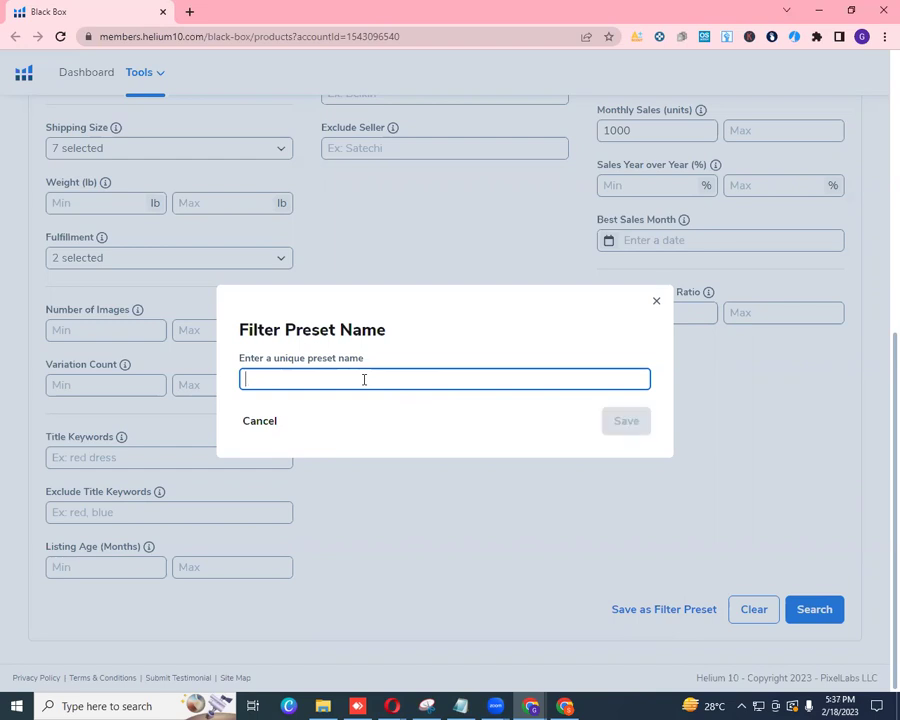
{"action": "type", "text": "Aus 3"}
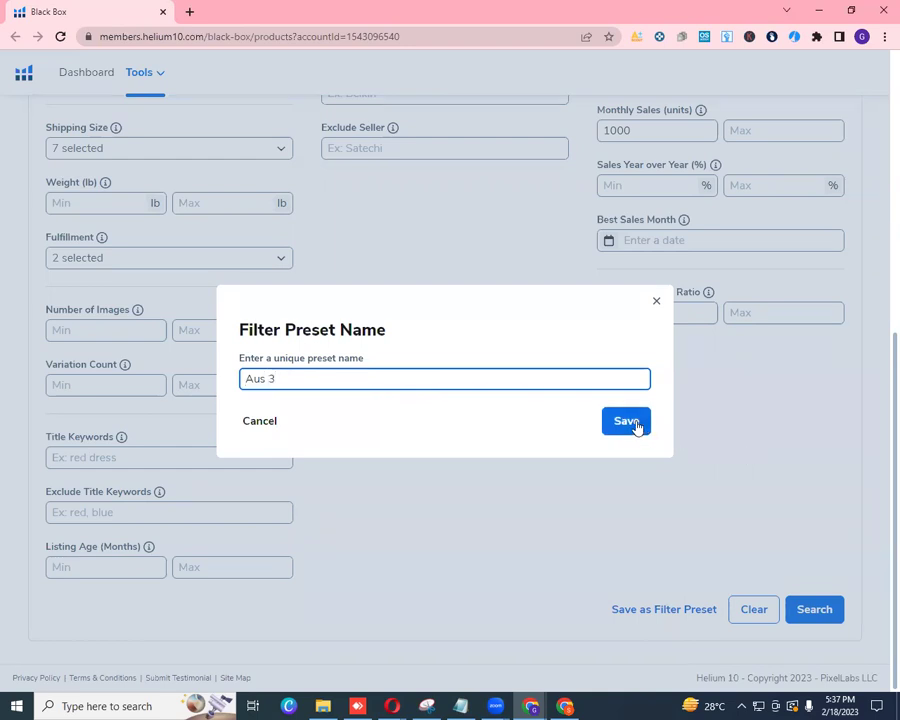
{"action": "left_click", "coordinate": [627, 425]}
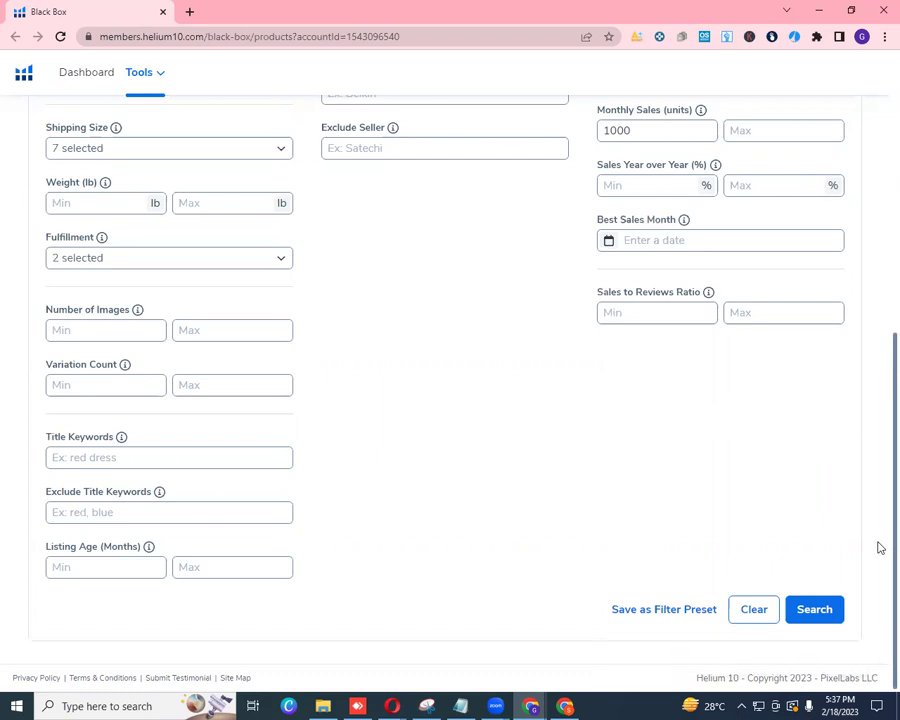
- Review the entered criteria, run the product search and check how many products match
{"action": "scroll", "coordinate": [880, 550], "scroll_direction": "up", "scroll_amount": 5}
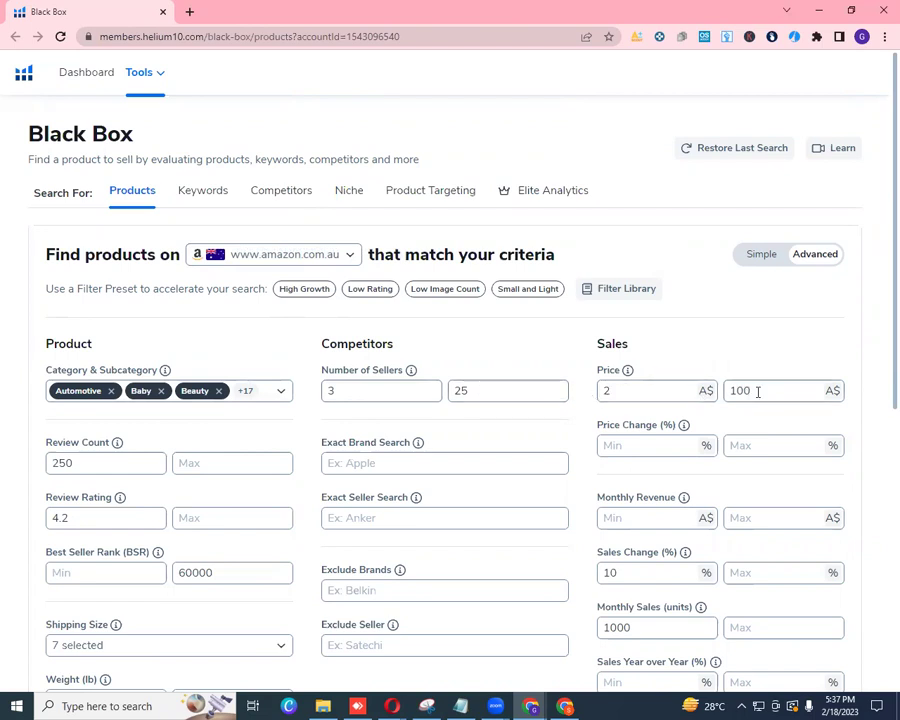
{"action": "scroll", "coordinate": [880, 455], "scroll_direction": "down", "scroll_amount": 1}
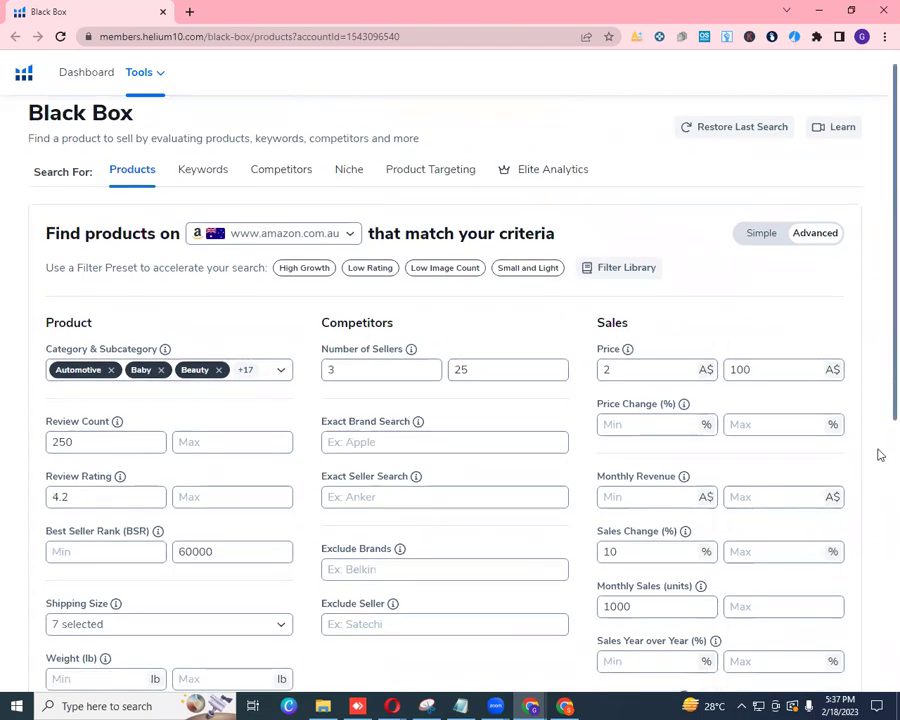
{"action": "scroll", "coordinate": [880, 455], "scroll_direction": "down", "scroll_amount": 1}
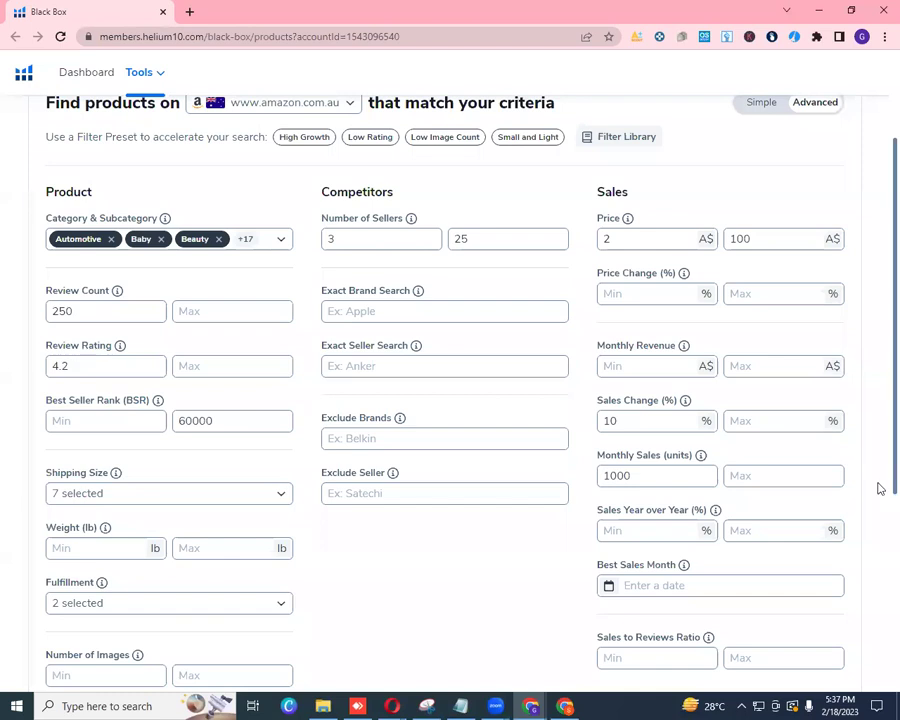
{"action": "scroll", "coordinate": [880, 488], "scroll_direction": "down", "scroll_amount": 4}
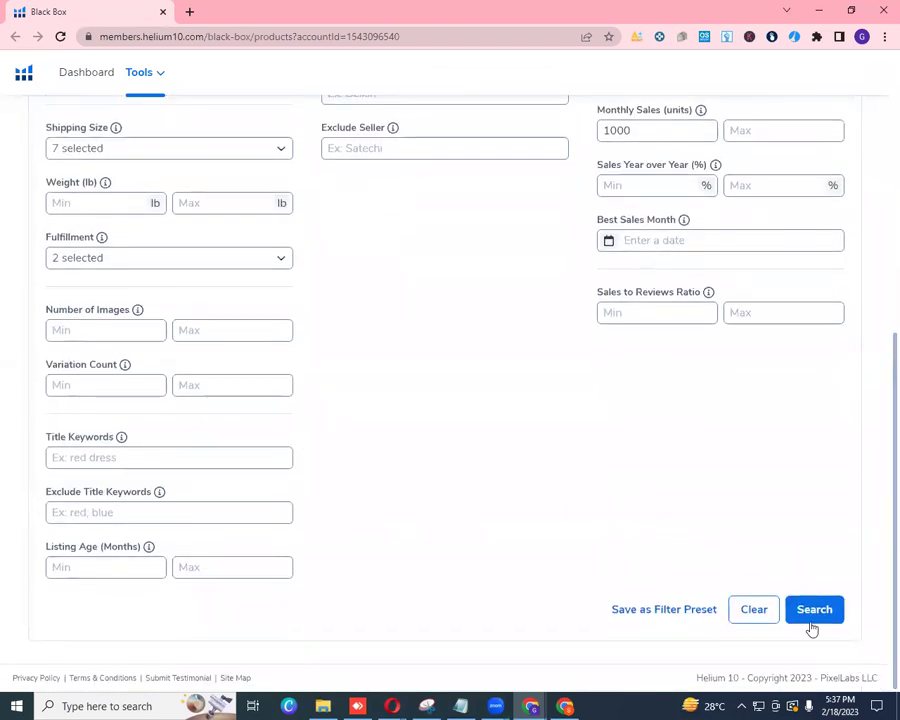
{"action": "left_click", "coordinate": [814, 612]}
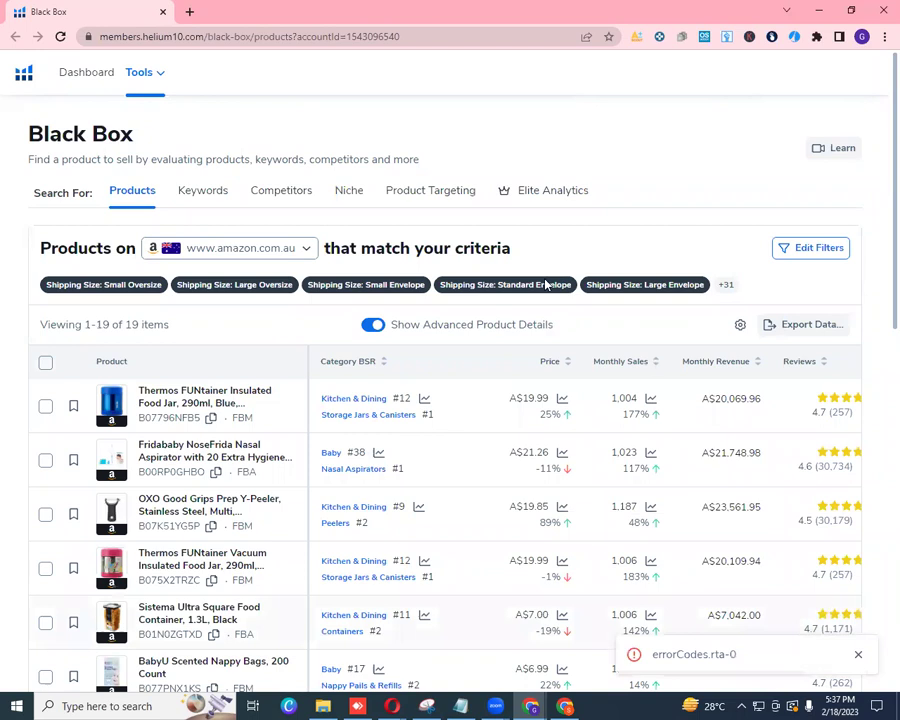
{"action": "left_click_drag", "start_coordinate": [42, 324], "coordinate": [197, 340]}
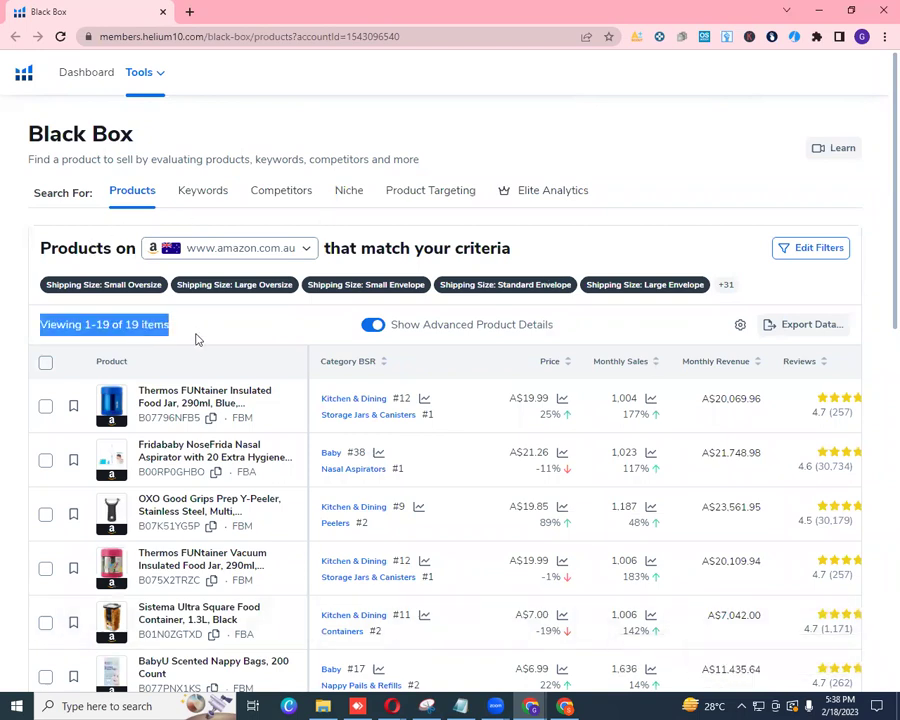
{"action": "left_click", "coordinate": [197, 340]}
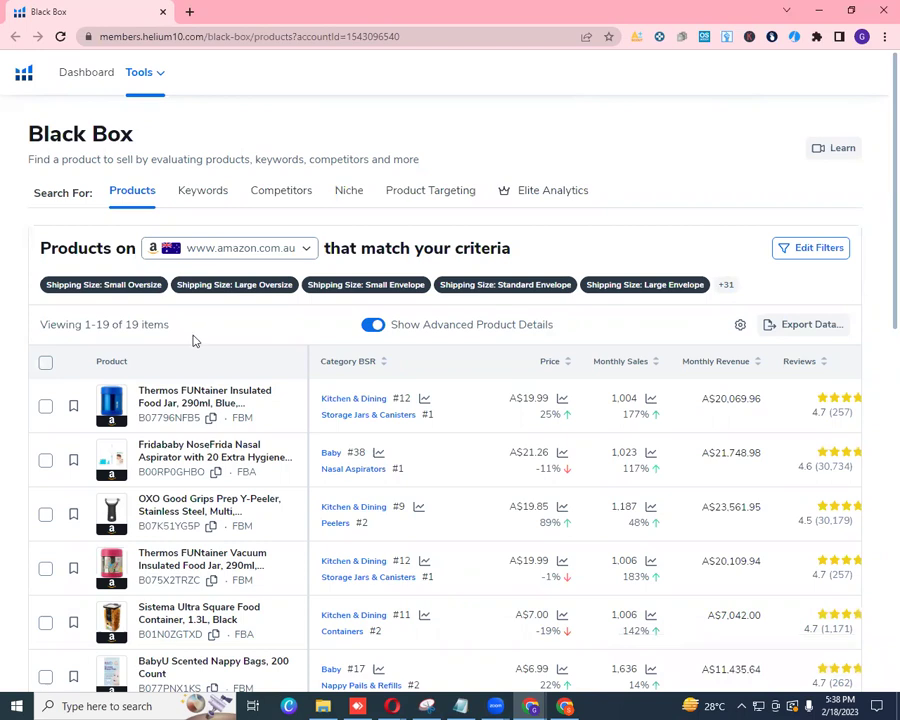
{"action": "double_click", "coordinate": [137, 324]}
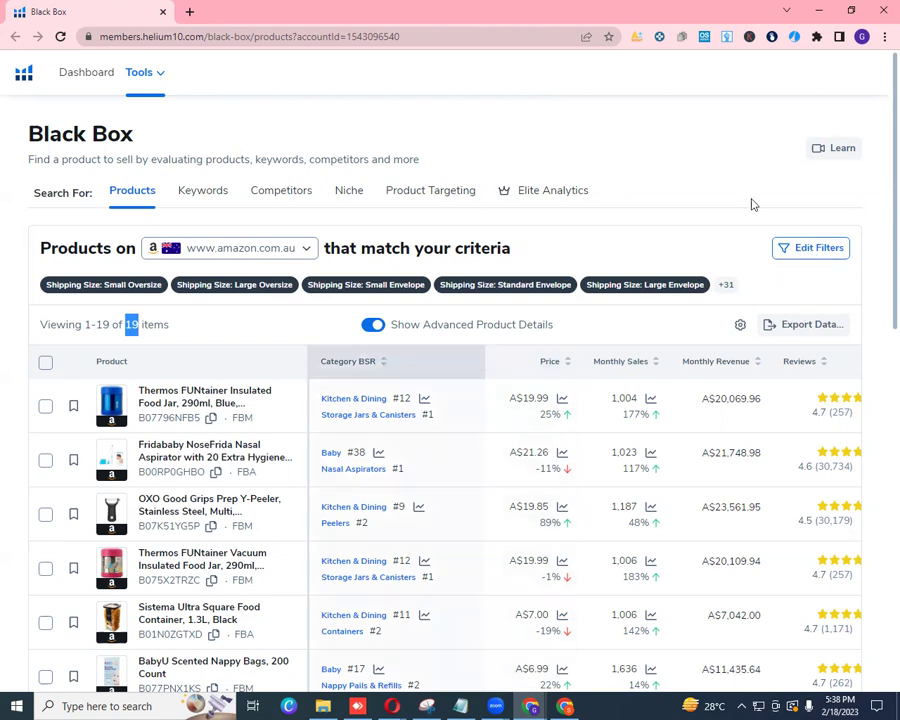
- Edit the search filters to a minimum of 500 monthly sales units, apply them and check the number of matching products
{"action": "left_click", "coordinate": [814, 249]}
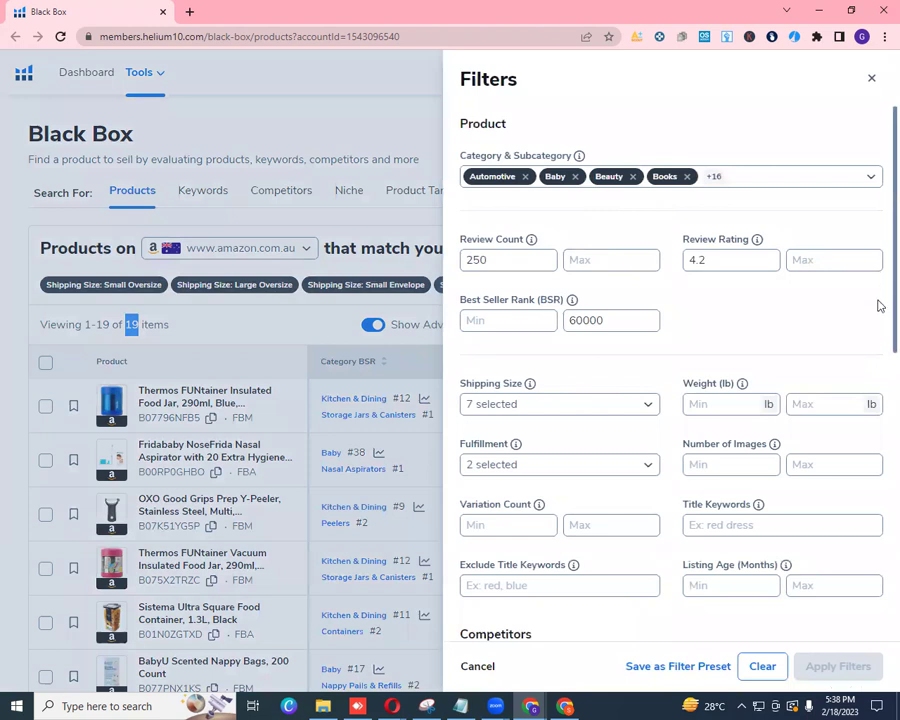
{"action": "scroll", "coordinate": [878, 340], "scroll_direction": "down", "scroll_amount": 1}
{"action": "scroll", "coordinate": [878, 355], "scroll_direction": "down", "scroll_amount": 5}
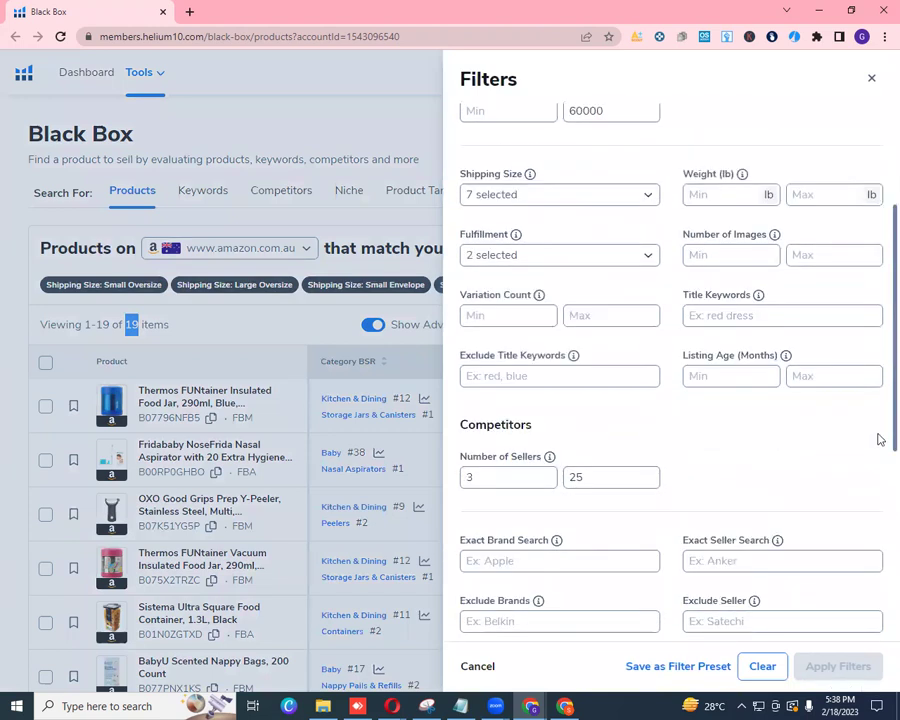
{"action": "scroll", "coordinate": [876, 520], "scroll_direction": "down", "scroll_amount": 4}
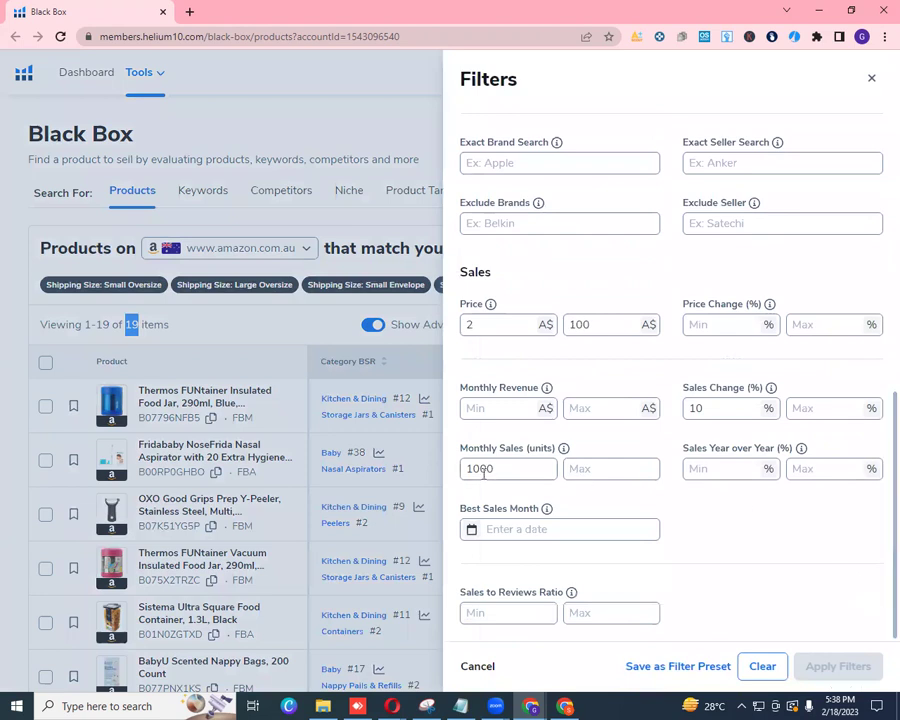
{"action": "left_click", "coordinate": [480, 469]}
{"action": "key", "text": "BackSpace"}
{"action": "key", "text": "BackSpace"}
{"action": "type", "text": "5"}
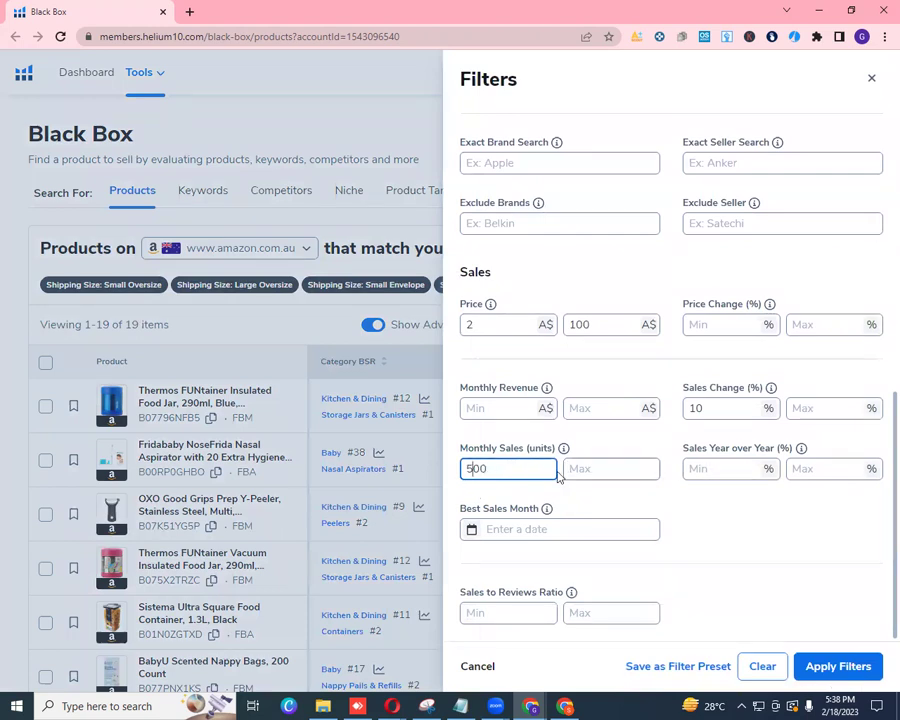
{"action": "left_click", "coordinate": [828, 672]}
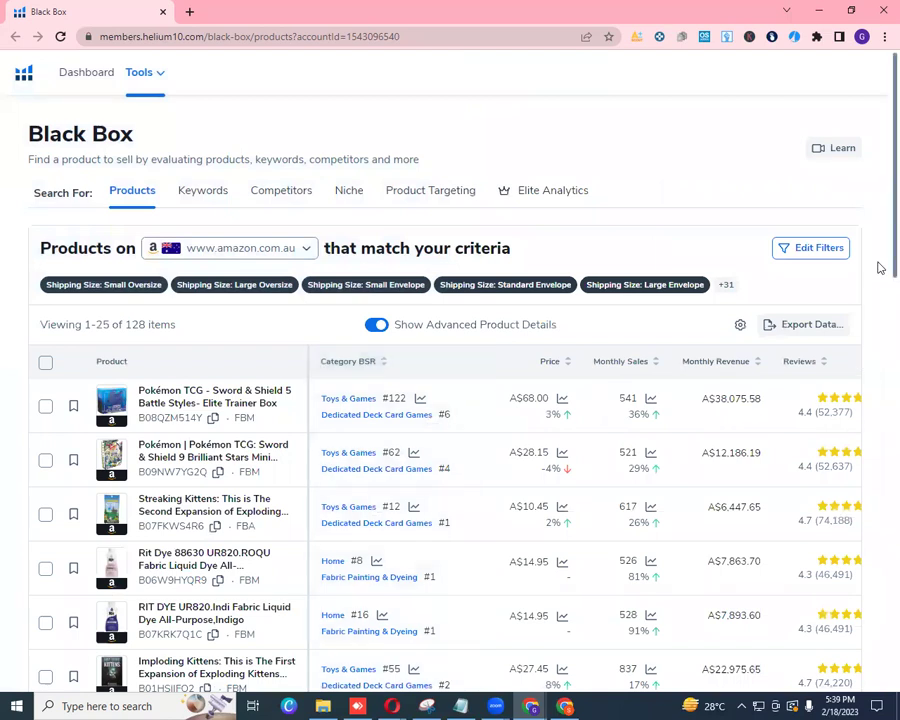
{"action": "double_click", "coordinate": [130, 324]}
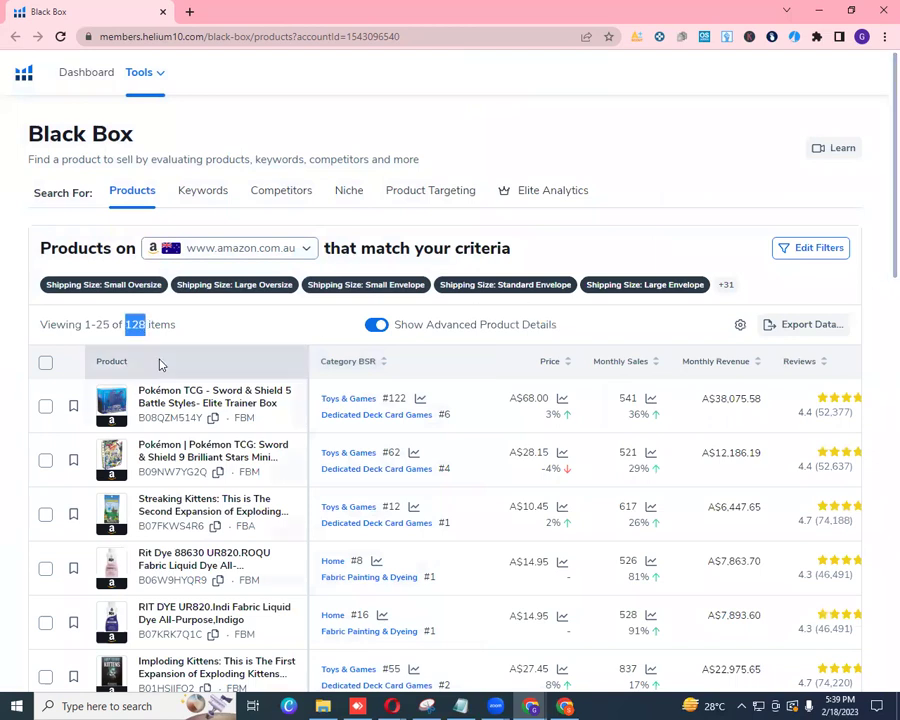